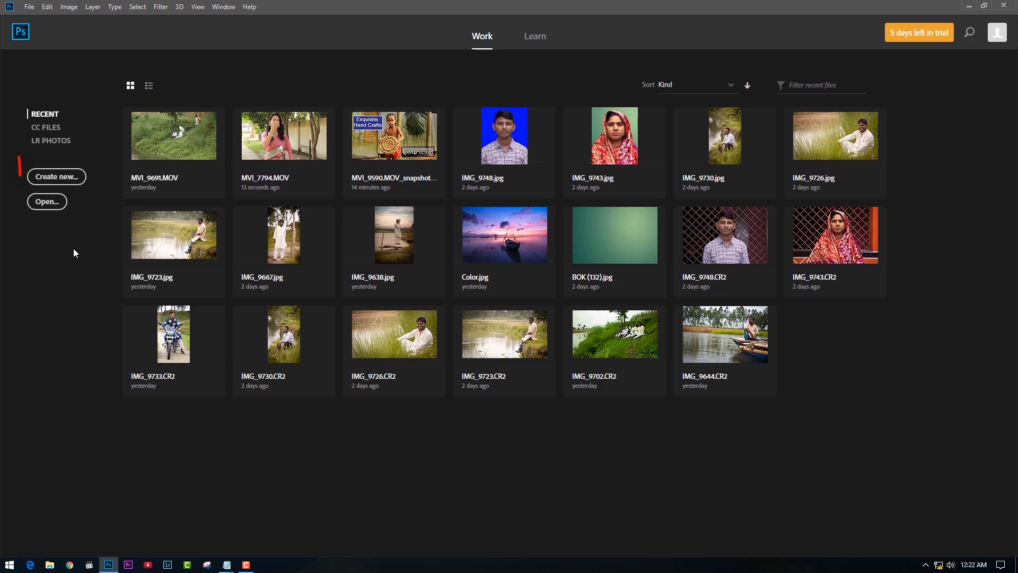
- Open the video MVI_7794 from New folder on the Desktop
click(47, 202)
click(183, 79)
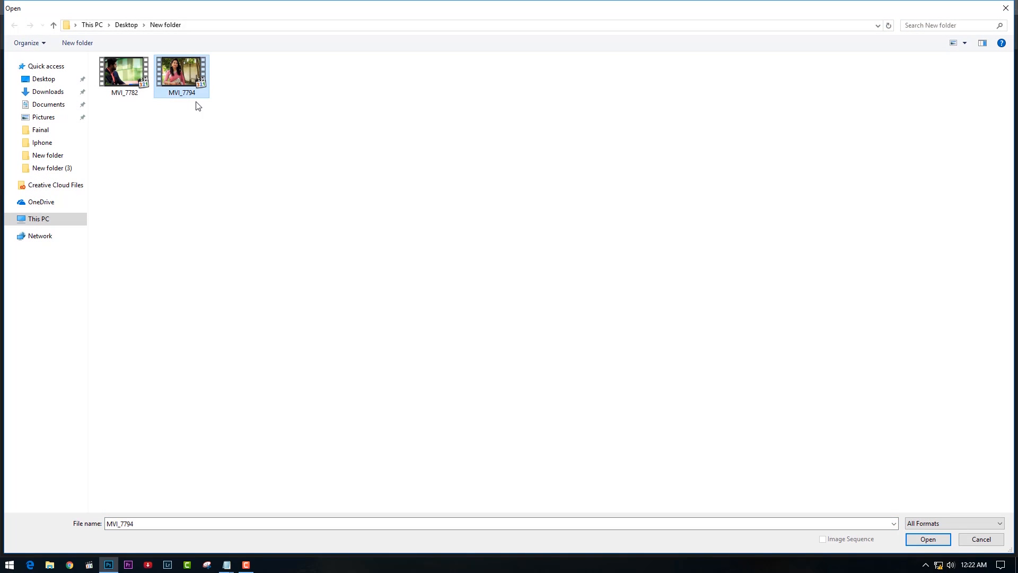
click(933, 541)
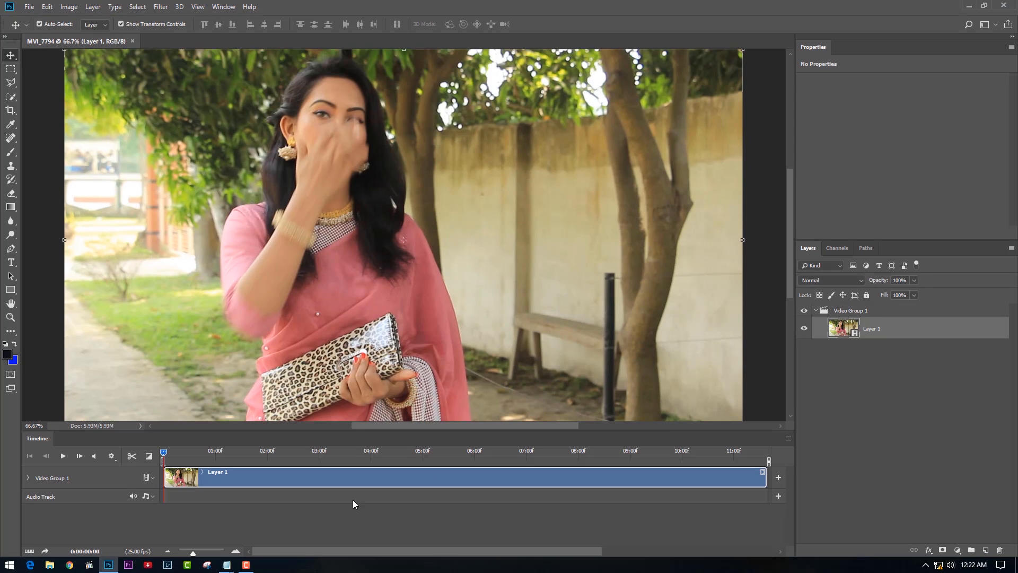
- Trim the start of the video clip up to 0:00:02:19 and place the playhead at 0:00:07:03
drag(247, 453, 308, 472)
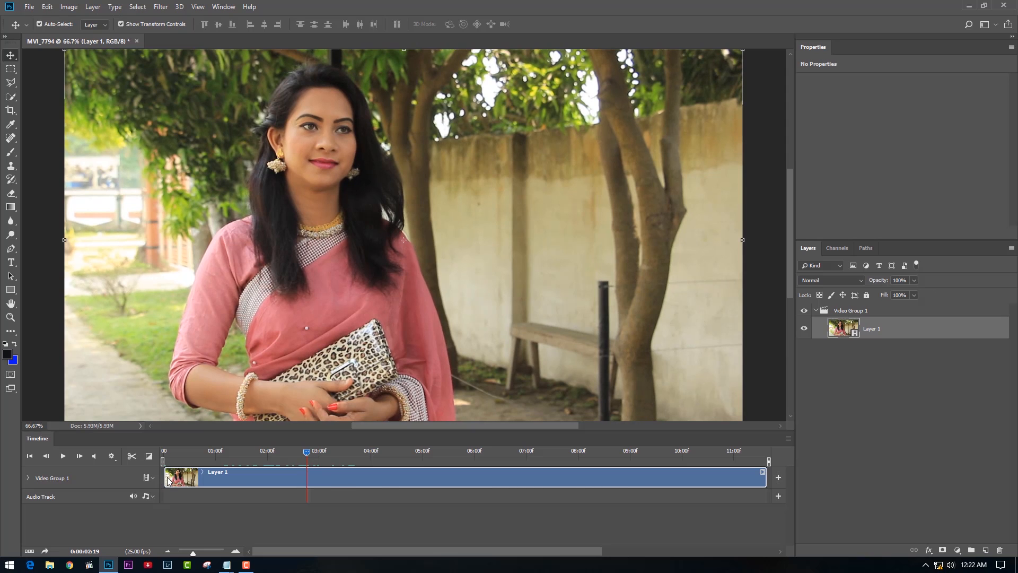
drag(162, 482, 306, 487)
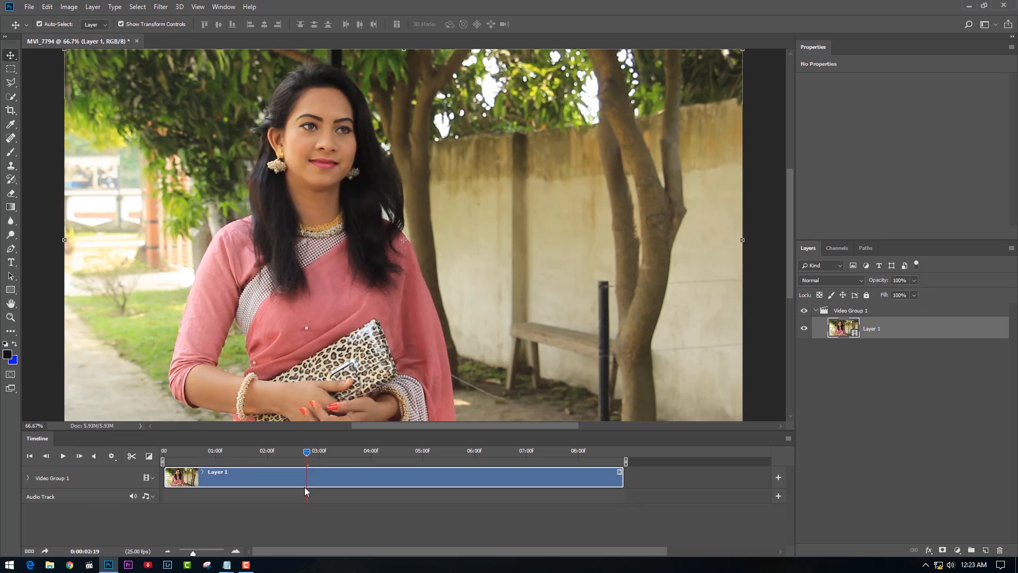
click(162, 456)
drag(166, 458, 535, 464)
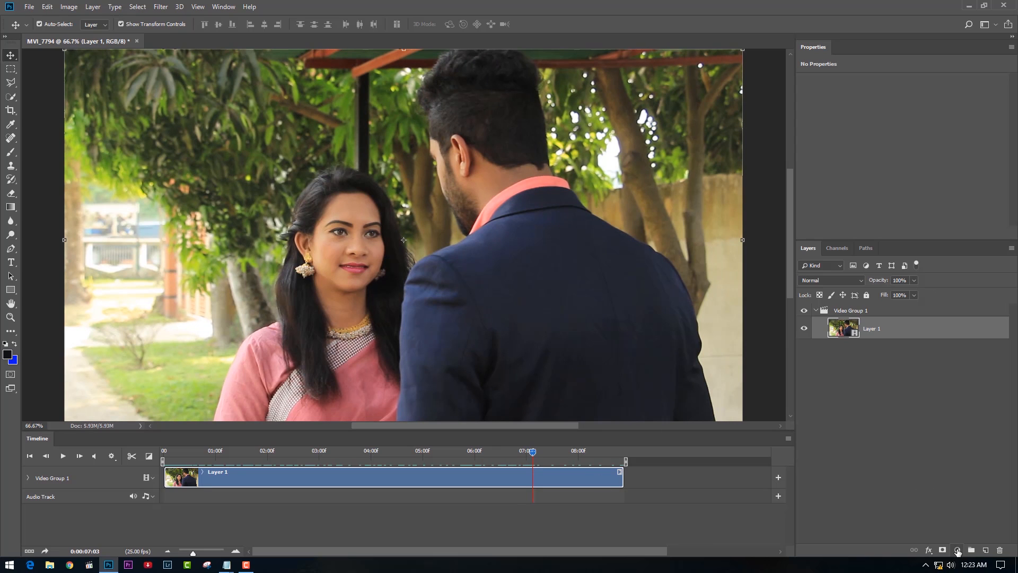
- Add a Selective Color adjustment and set the Greens to cyan -81, magenta -58, yellow +75 and black +81
click(957, 551)
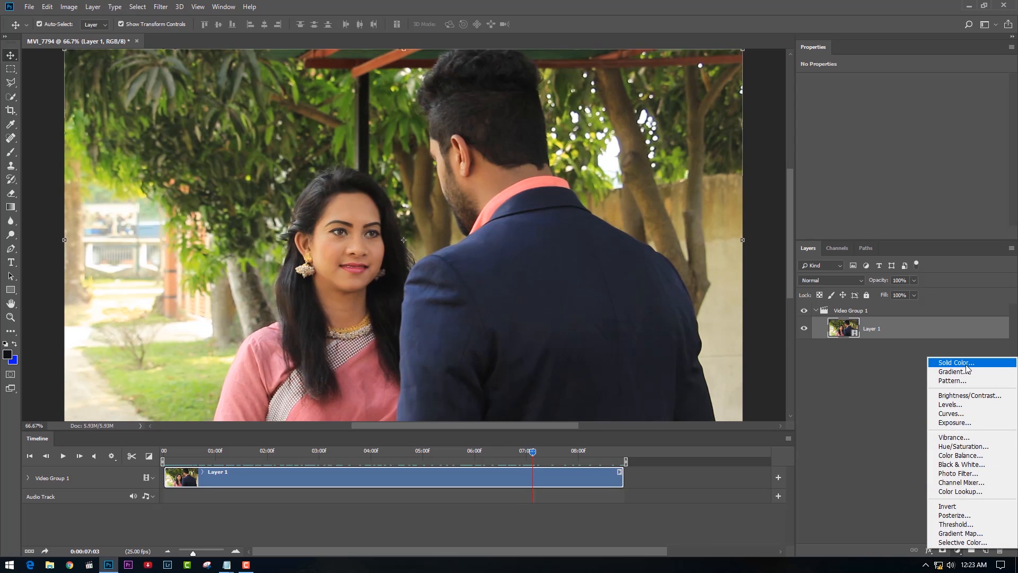
click(963, 542)
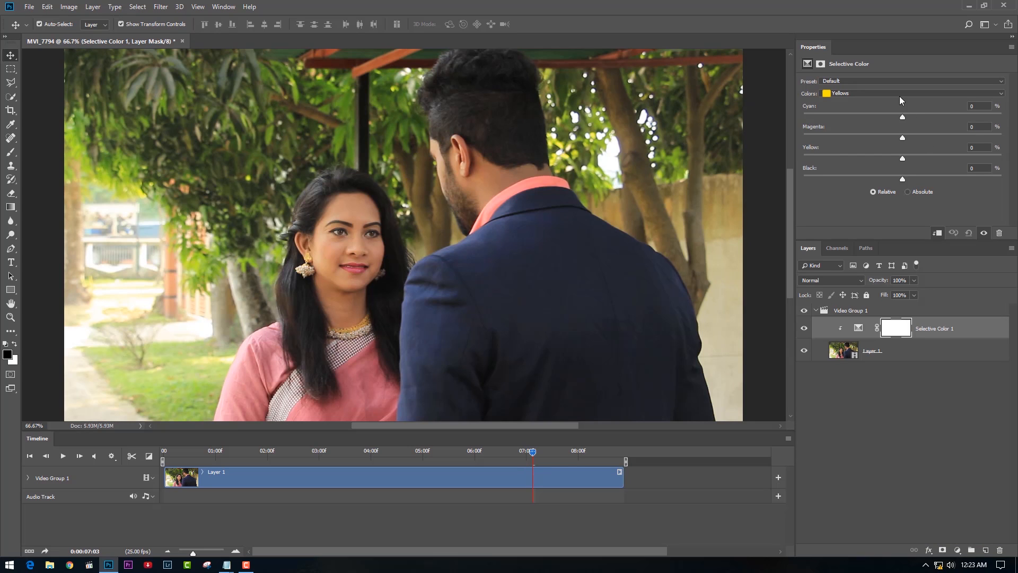
click(899, 96)
click(877, 108)
drag(904, 117, 822, 116)
drag(902, 137, 844, 138)
drag(968, 156, 976, 158)
drag(902, 178, 983, 179)
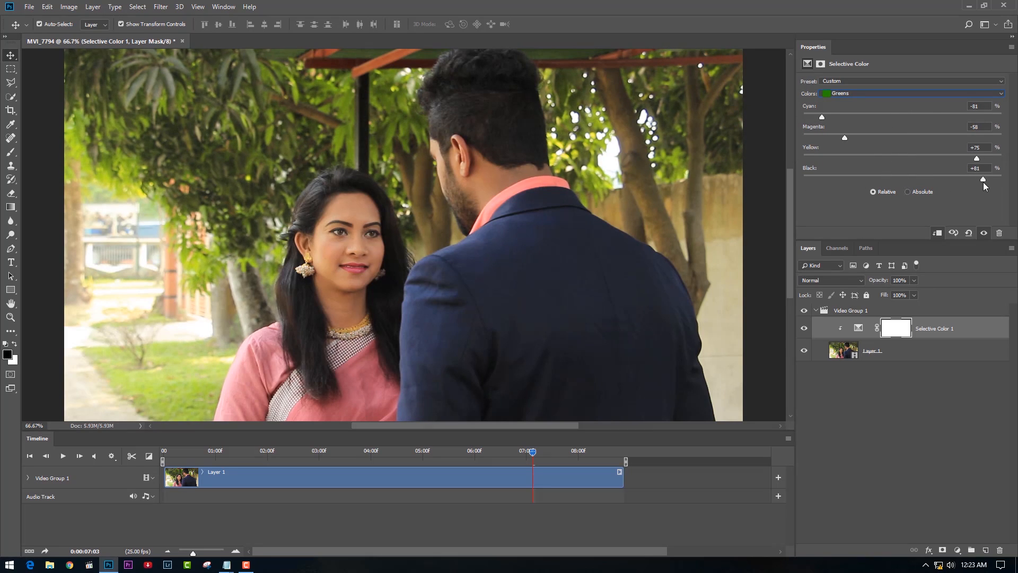
- Set the Blacks of the Selective Color adjustment to yellow -10 and black +6
click(884, 95)
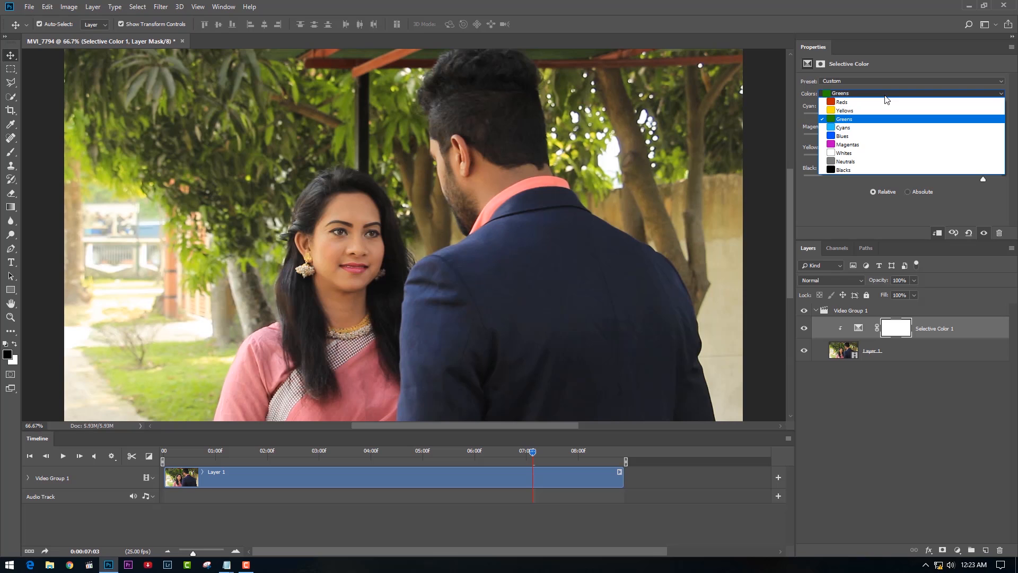
click(854, 169)
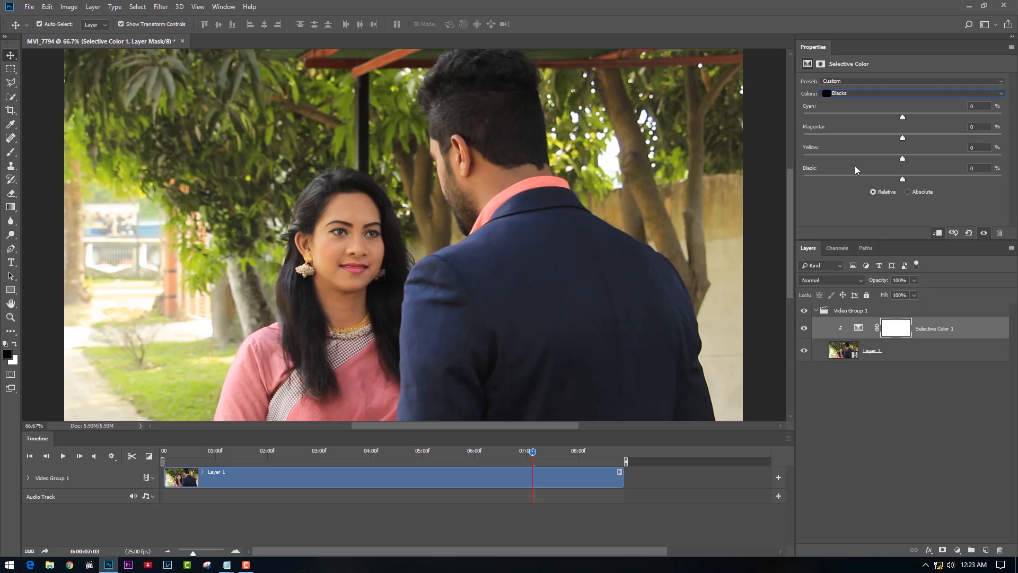
drag(902, 179, 893, 159)
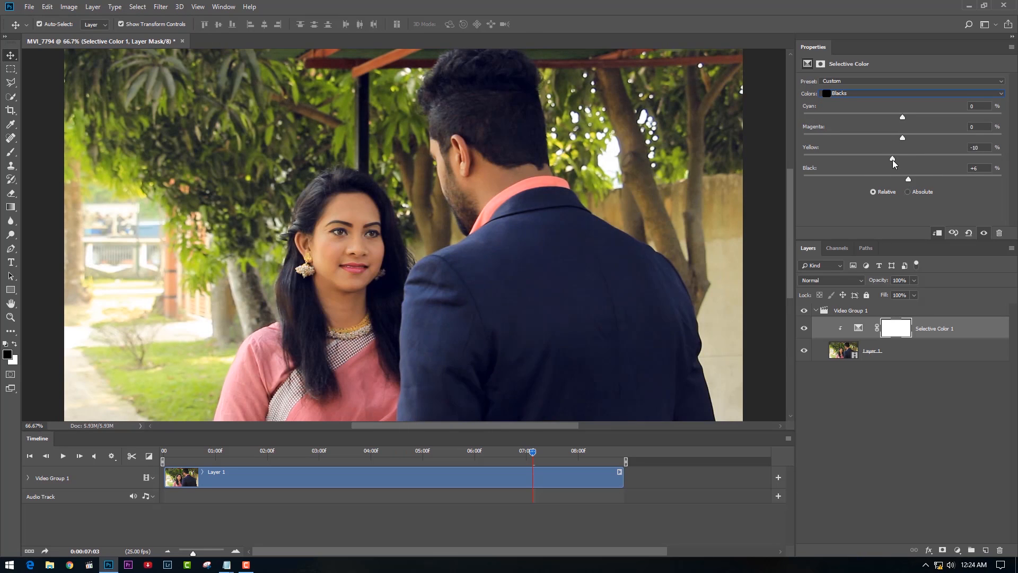
- Set the cyan of the Blues to -60 and raise their black amount in the Selective Color adjustment
click(896, 94)
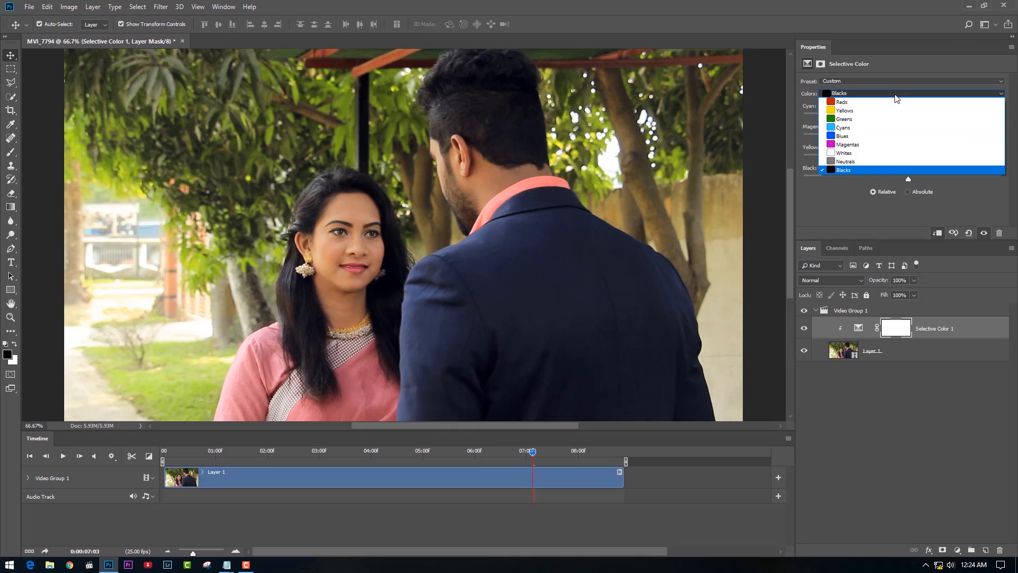
click(871, 137)
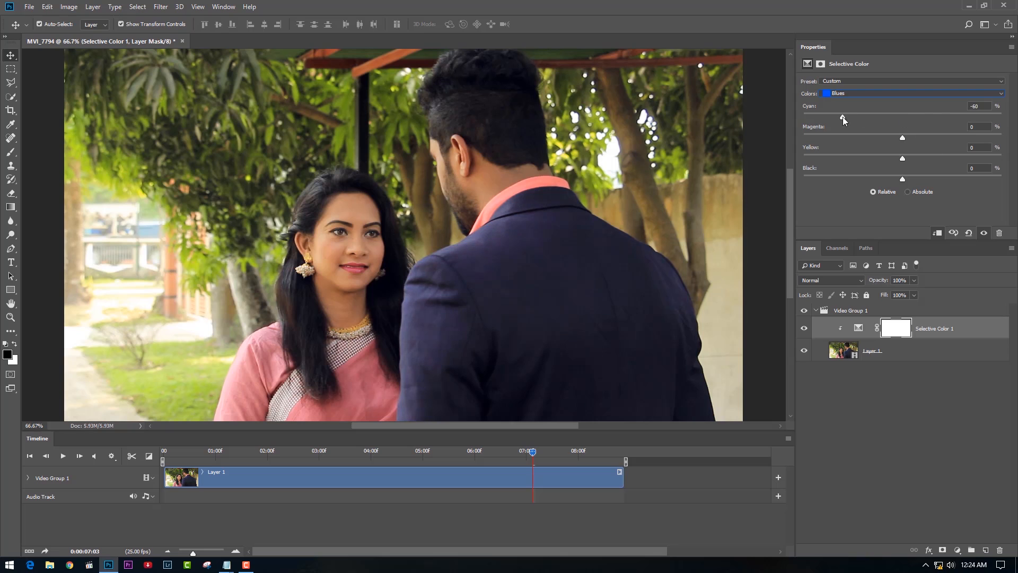
drag(903, 180, 963, 178)
- Adjust cyan, magenta, yellow and black for the Magentas in the Selective Color adjustment, raising yellow moderately and black strongly
click(901, 93)
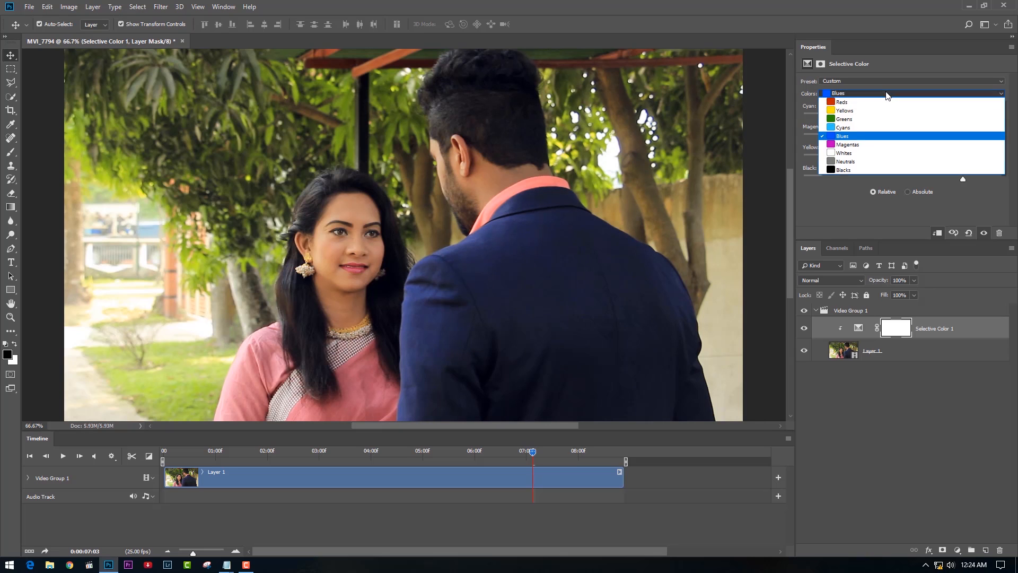
click(872, 144)
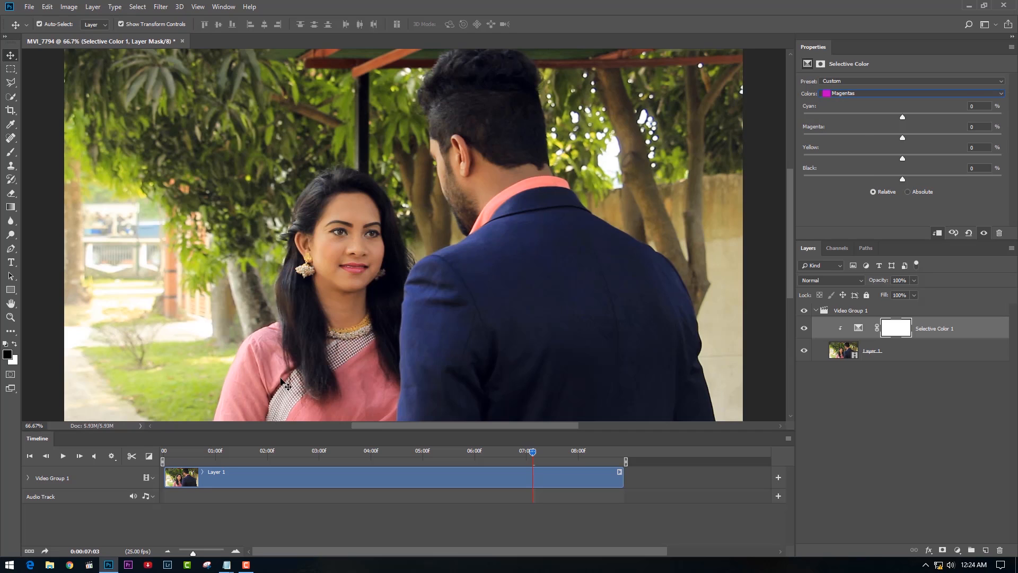
drag(901, 117, 948, 120)
drag(902, 179, 991, 179)
drag(904, 158, 963, 159)
drag(901, 139, 861, 115)
- Set the Yellows of the Selective Color adjustment to cyan -15, magenta -2, yellow +10 and black +13
click(870, 94)
click(871, 111)
drag(901, 119, 916, 183)
click(896, 94)
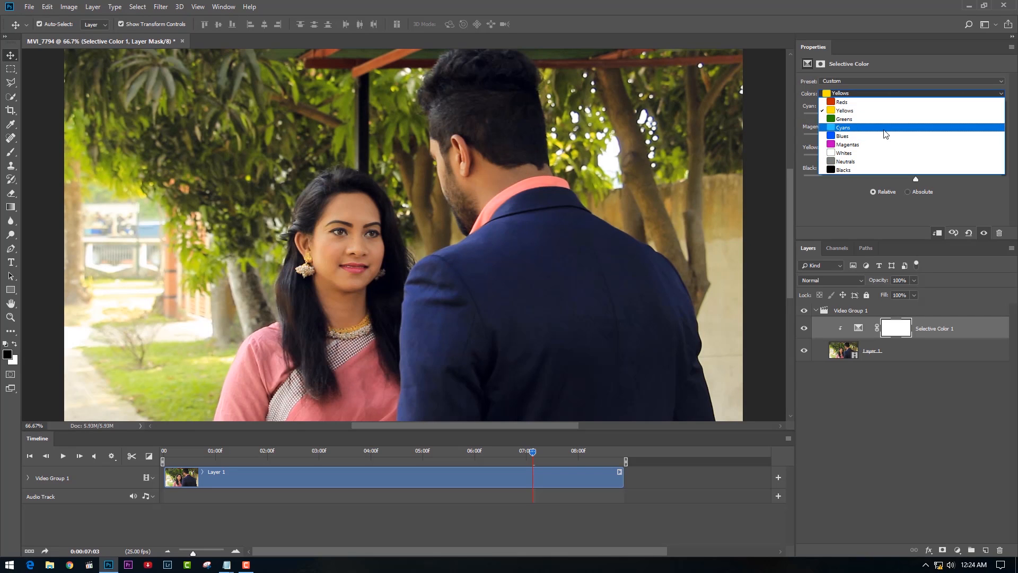
click(902, 91)
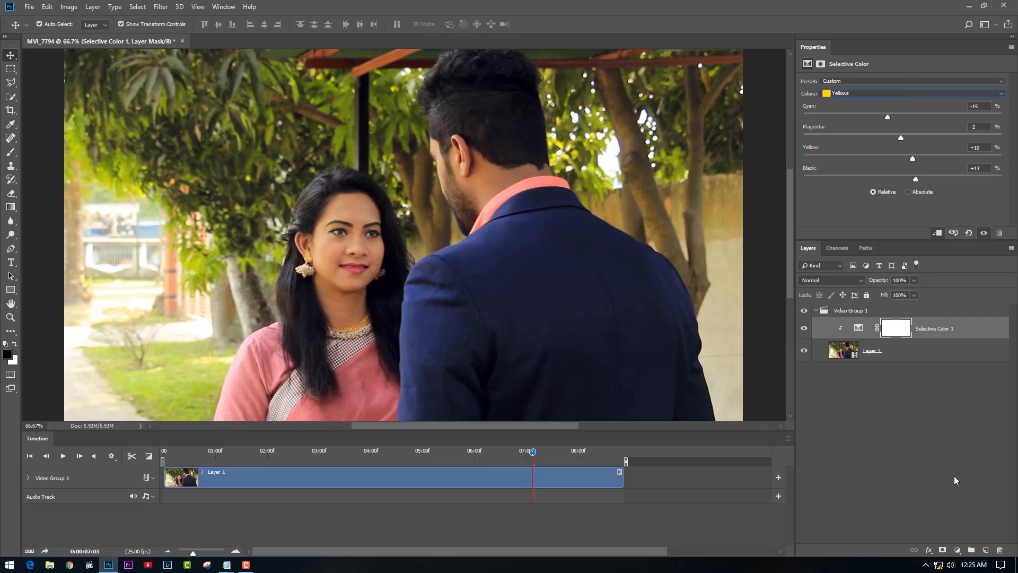
- Add a Gradient Map adjustment above Selective Color 1 using the Violet, Orange preset, and set its layer opacity to 6%
click(946, 429)
click(933, 334)
click(958, 550)
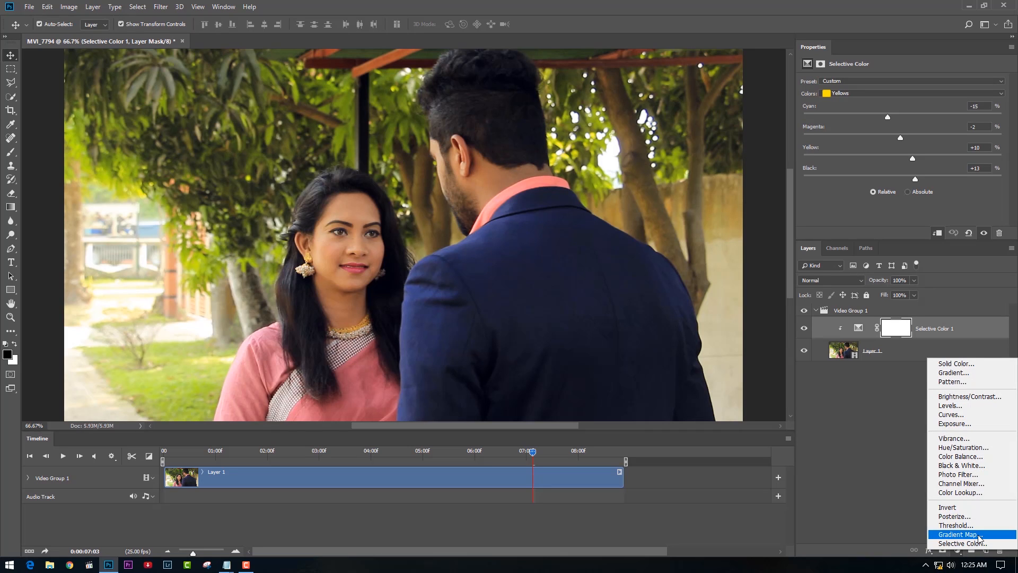
click(979, 534)
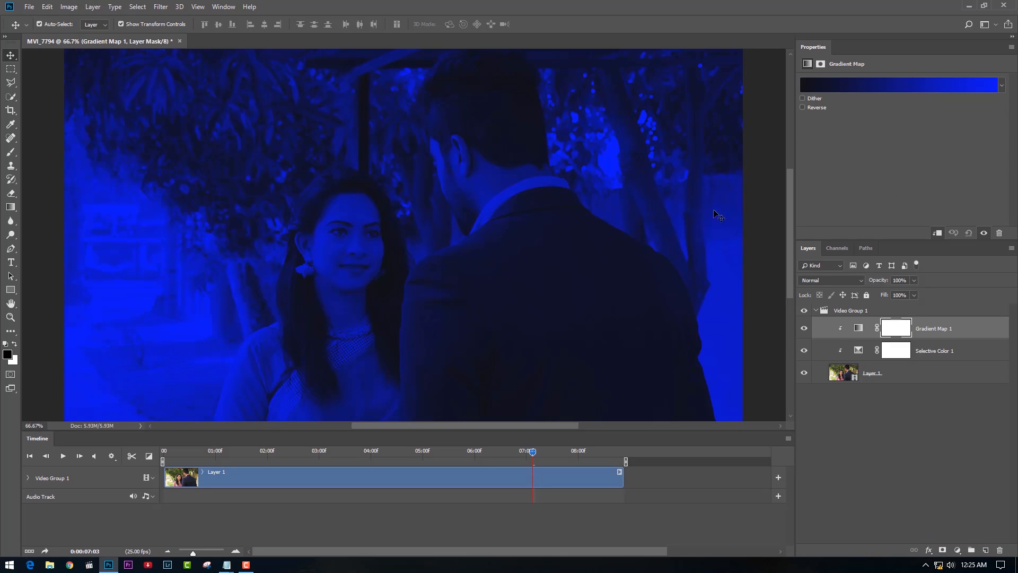
click(817, 84)
click(471, 118)
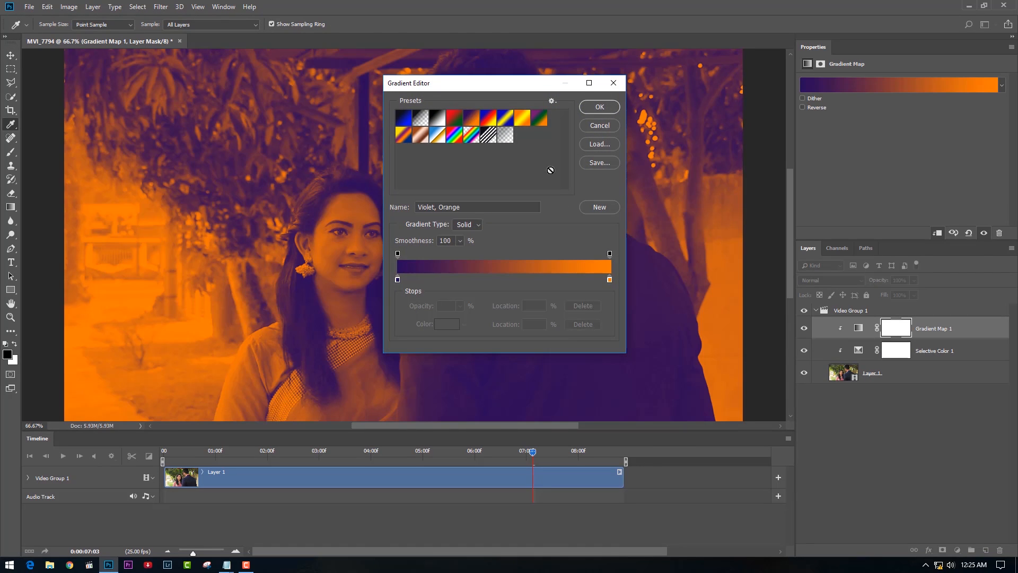
click(599, 107)
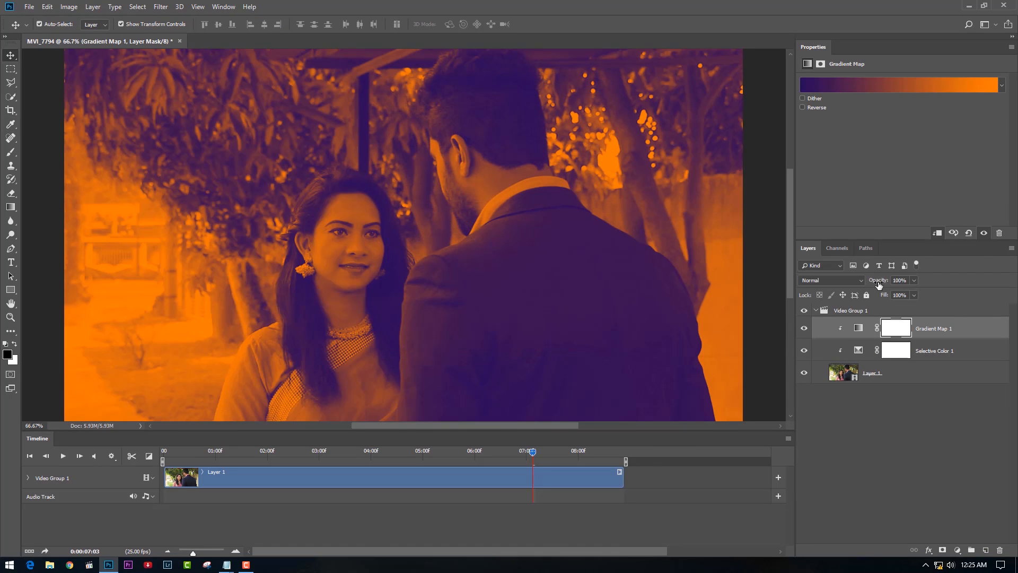
drag(887, 284, 790, 285)
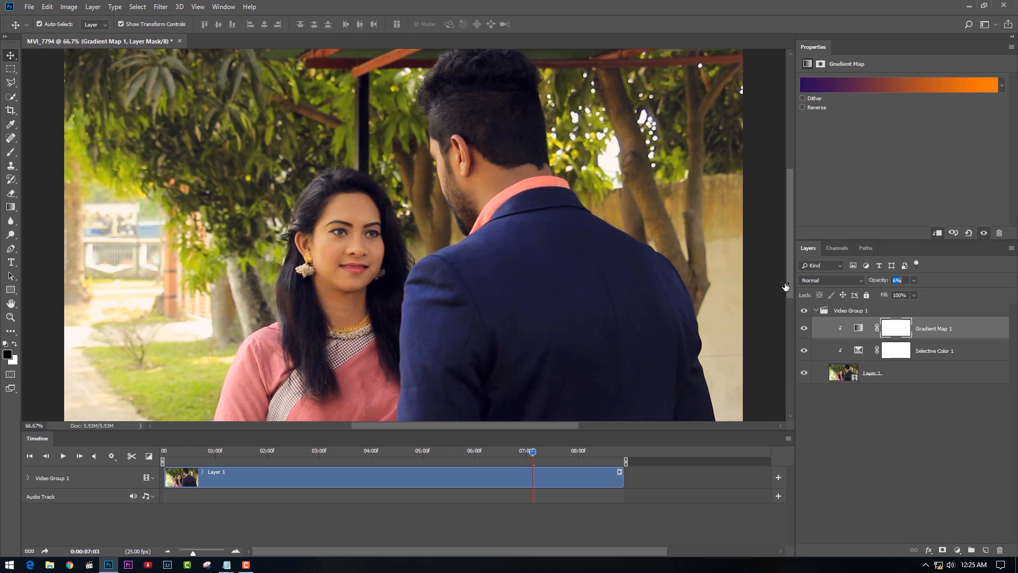
- Add a Color Lookup adjustment layer above the Gradient Map
click(965, 420)
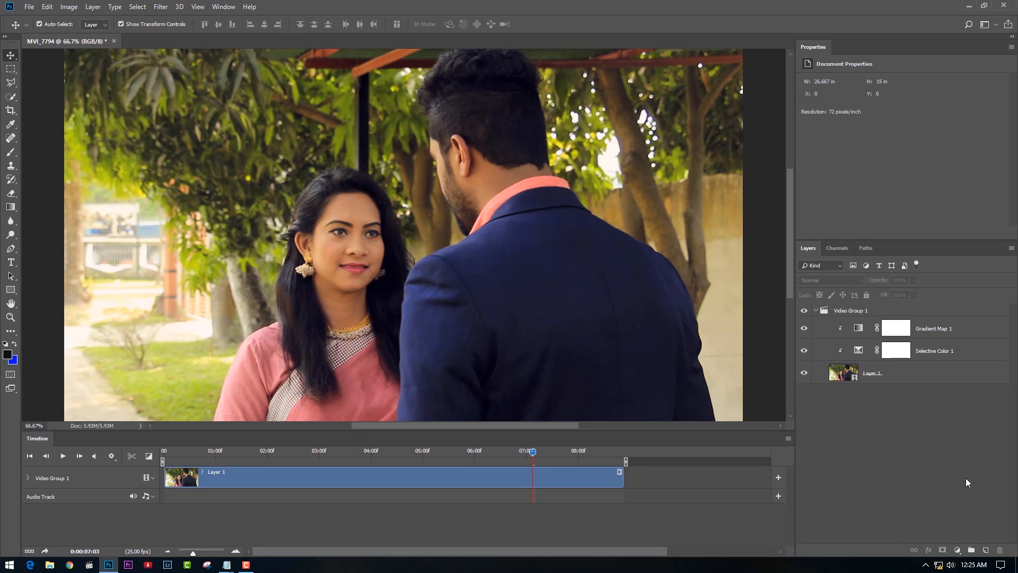
click(957, 550)
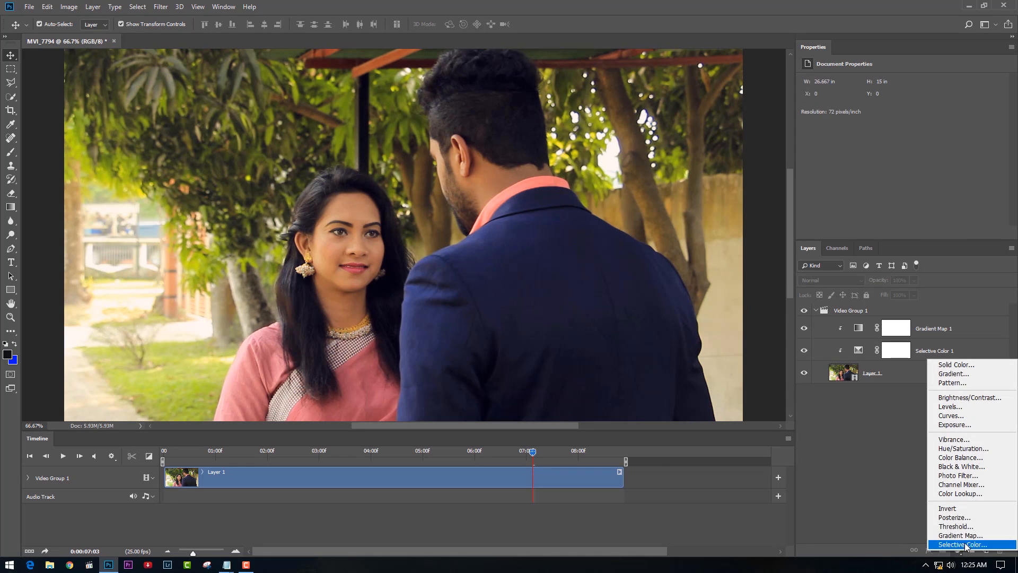
click(978, 495)
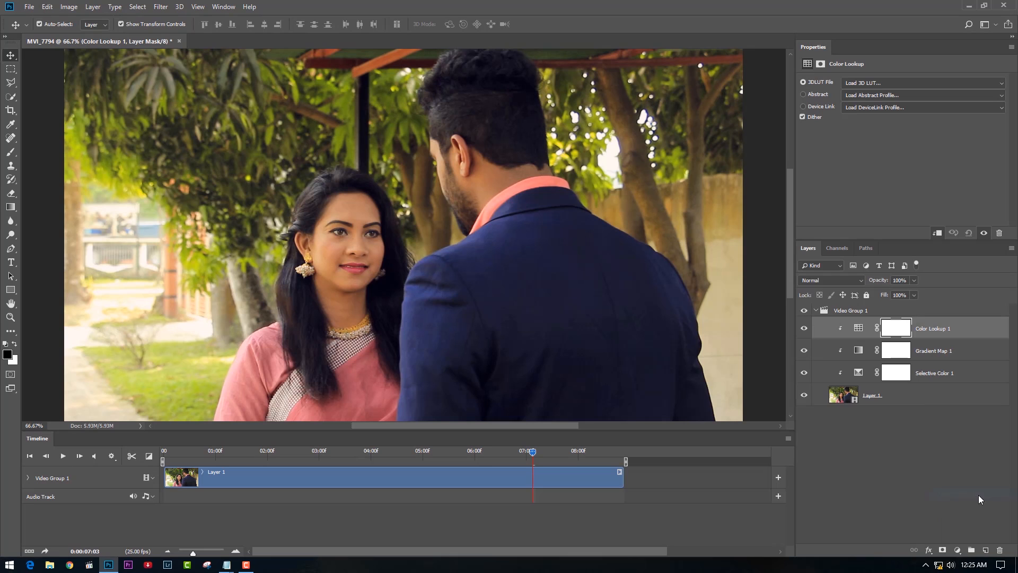
- Try the 2Strip.look, 3Strip.look, Bleach Bypass.look and Candlelight.CUBE LUTs on the Color Lookup layer
click(925, 83)
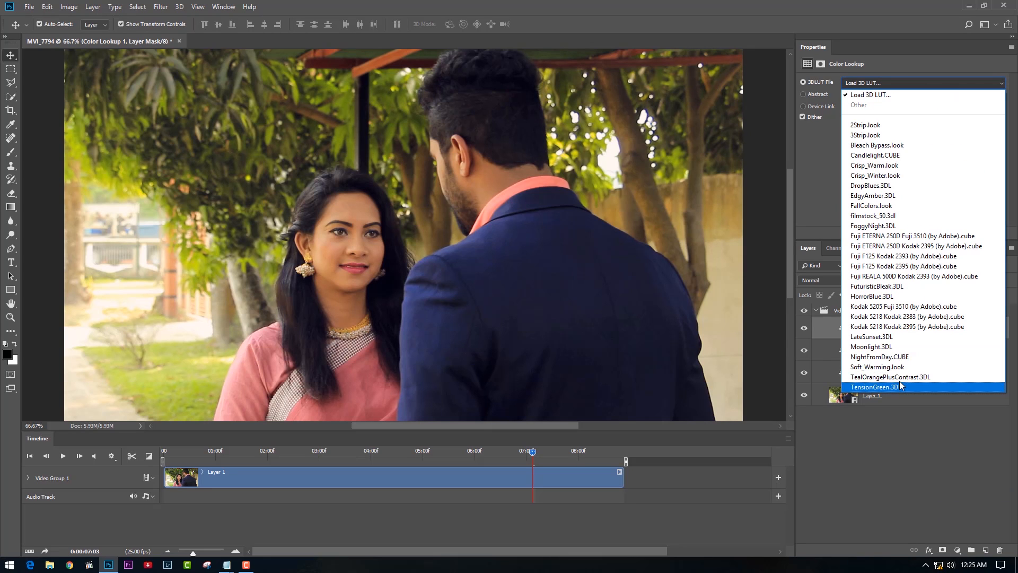
click(923, 125)
click(912, 84)
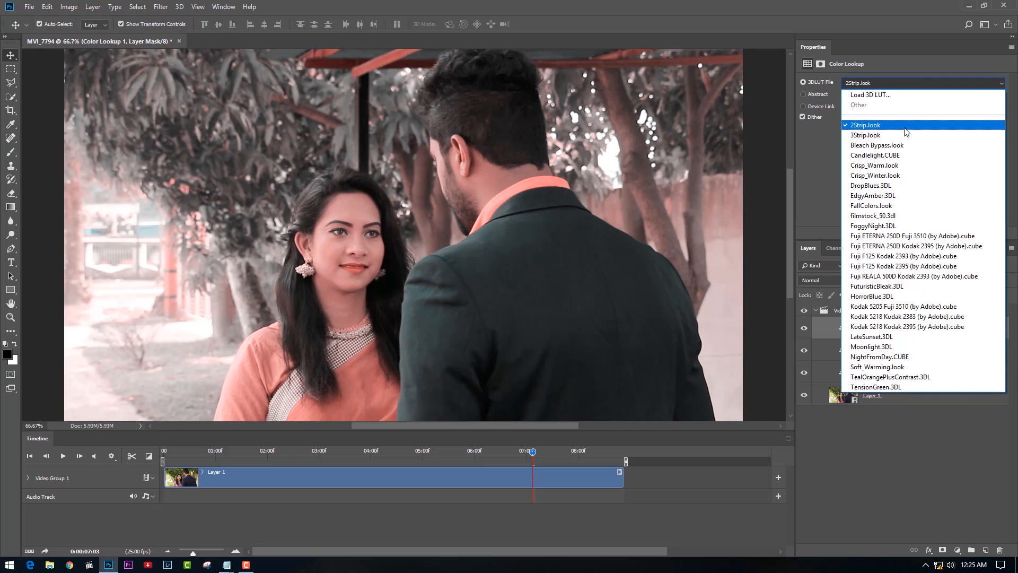
click(906, 134)
click(901, 83)
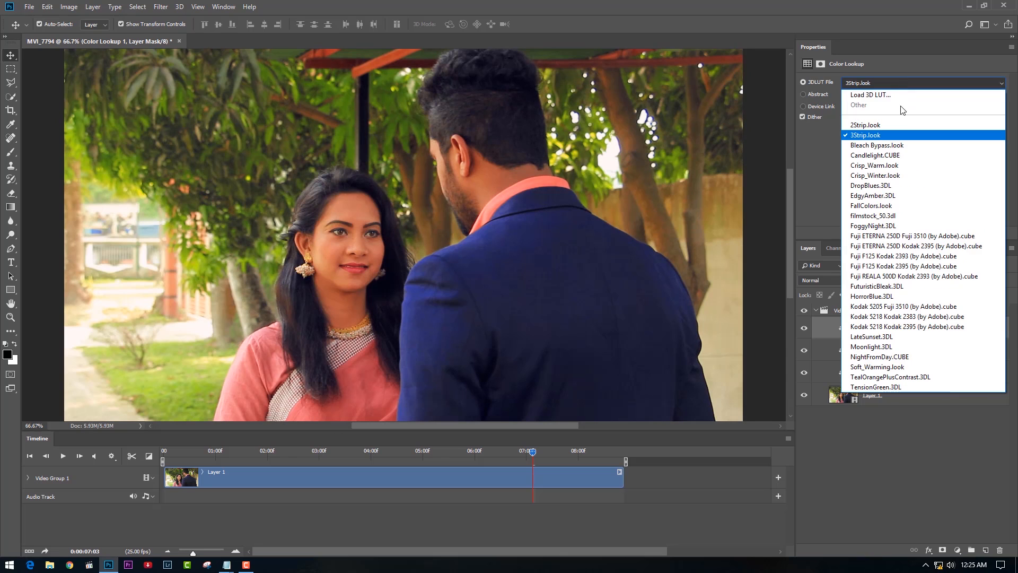
click(902, 145)
click(902, 84)
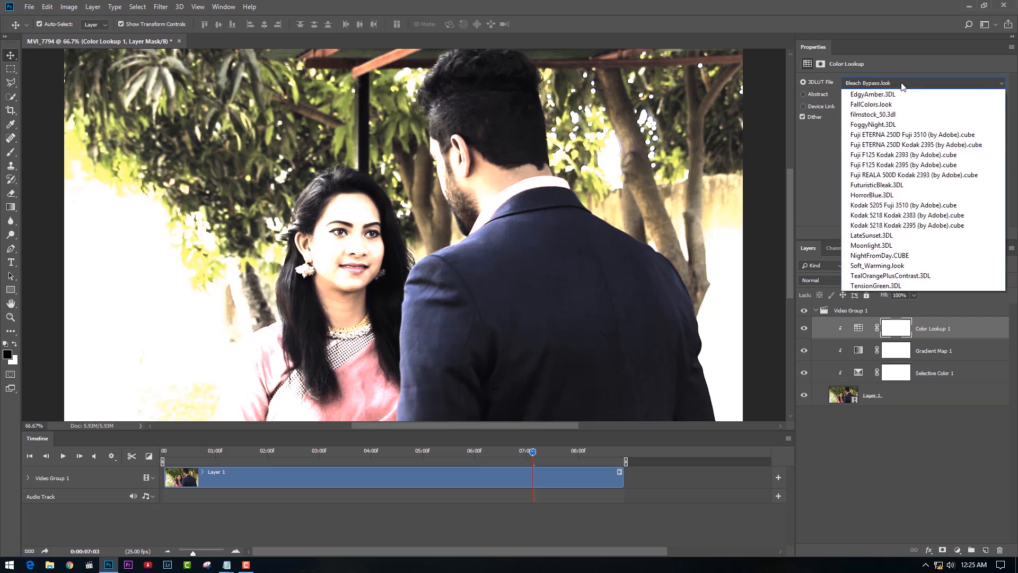
click(901, 156)
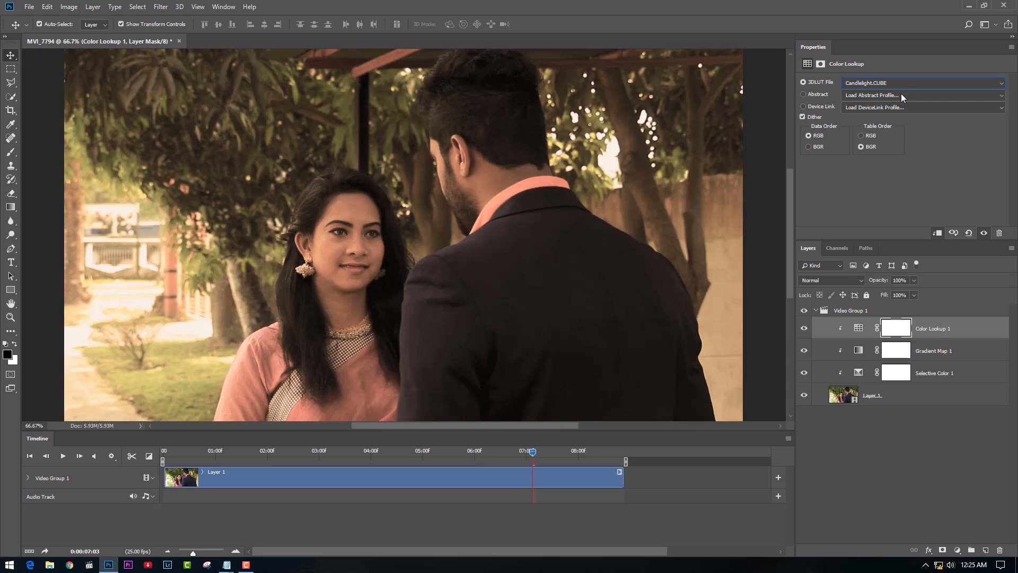
- Apply the Crisp_Warm.look LUT to the Color Lookup layer and set the layer's opacity to 30%
click(901, 83)
click(896, 165)
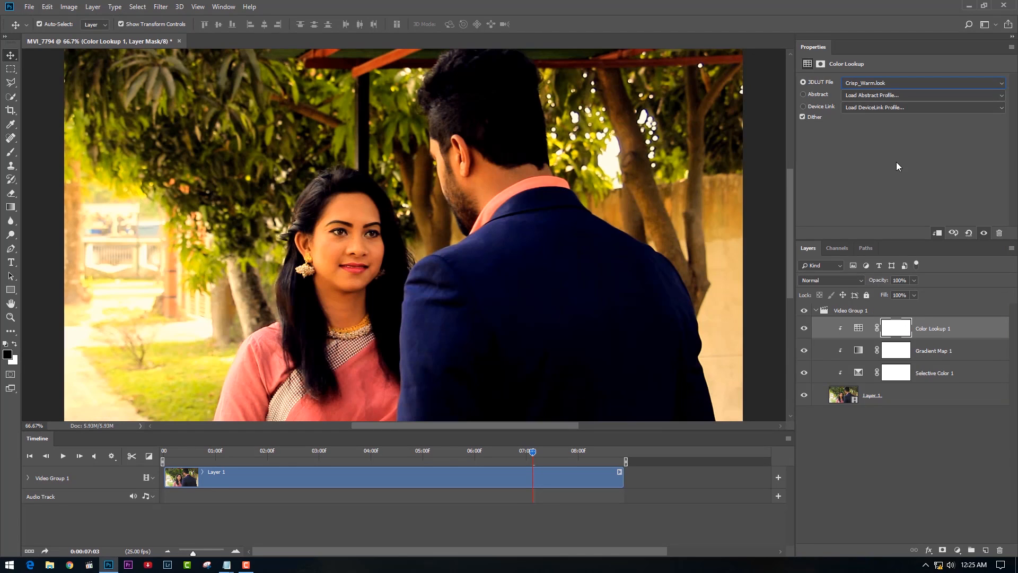
click(913, 281)
drag(913, 293, 864, 295)
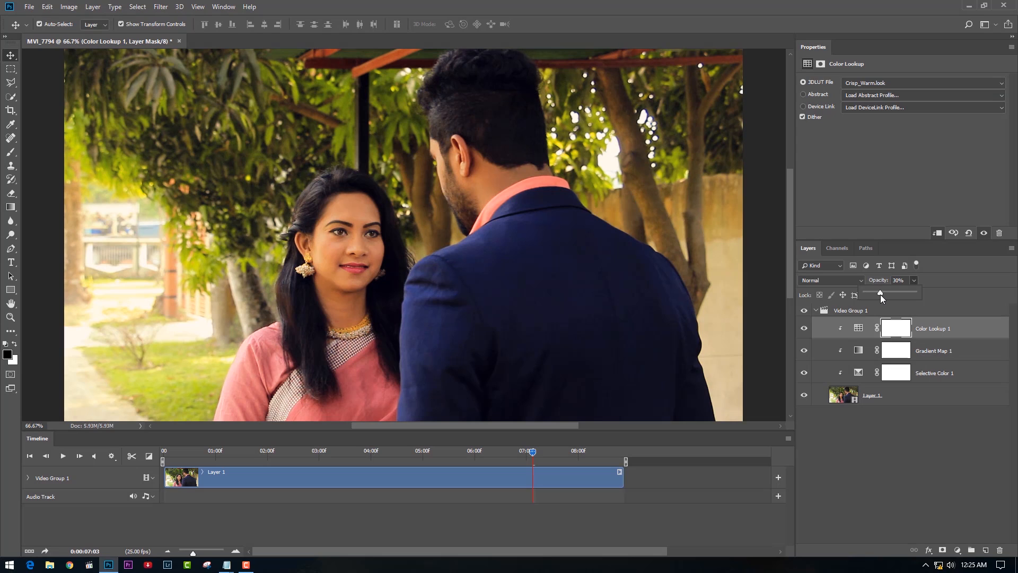
- Add a Curves adjustment layer above the Color Lookup layer
click(937, 431)
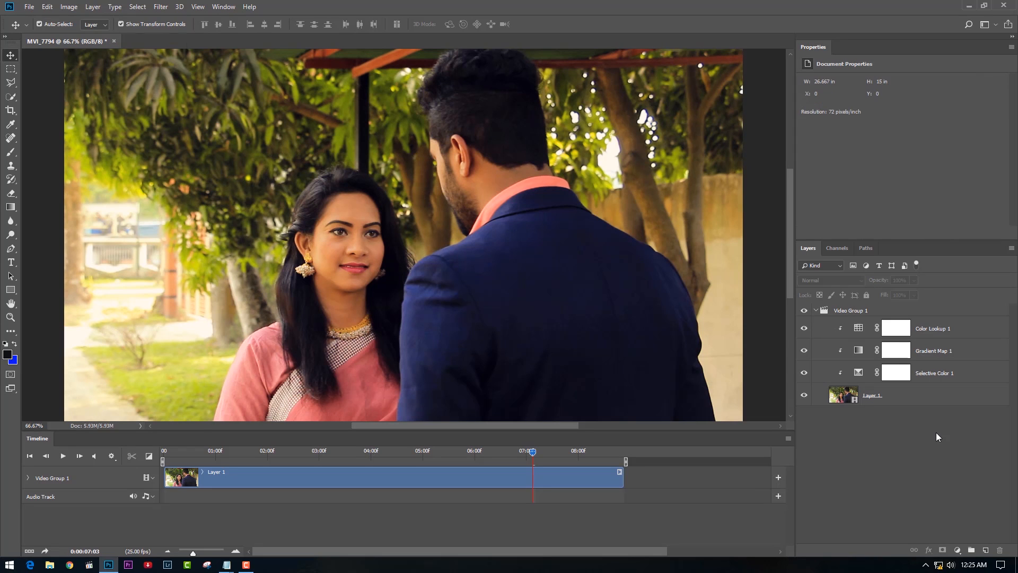
click(957, 552)
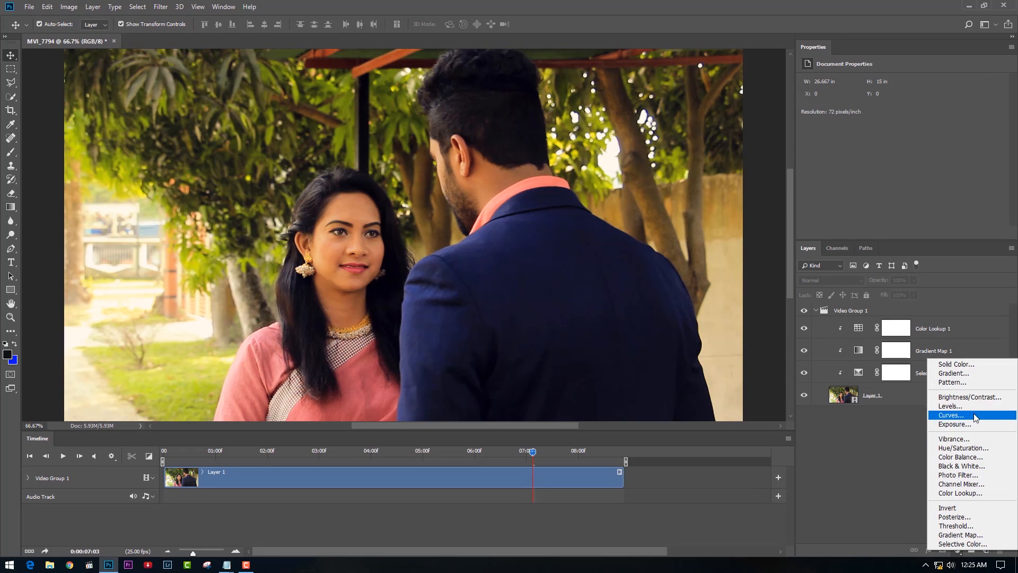
click(971, 416)
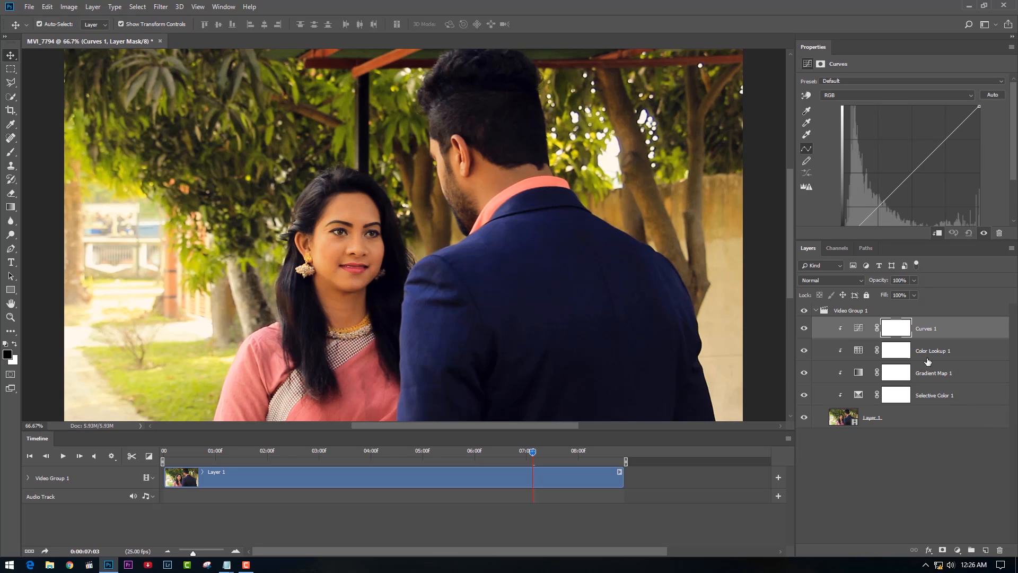
- Add a midtone control point to the RGB curve and create a Levels adjustment layer above Curves, fine-tuning its midtone input slider
mouse_move(920, 165)
mouse_down()
mouse_move(918, 151)
mouse_move(915, 166)
mouse_up()
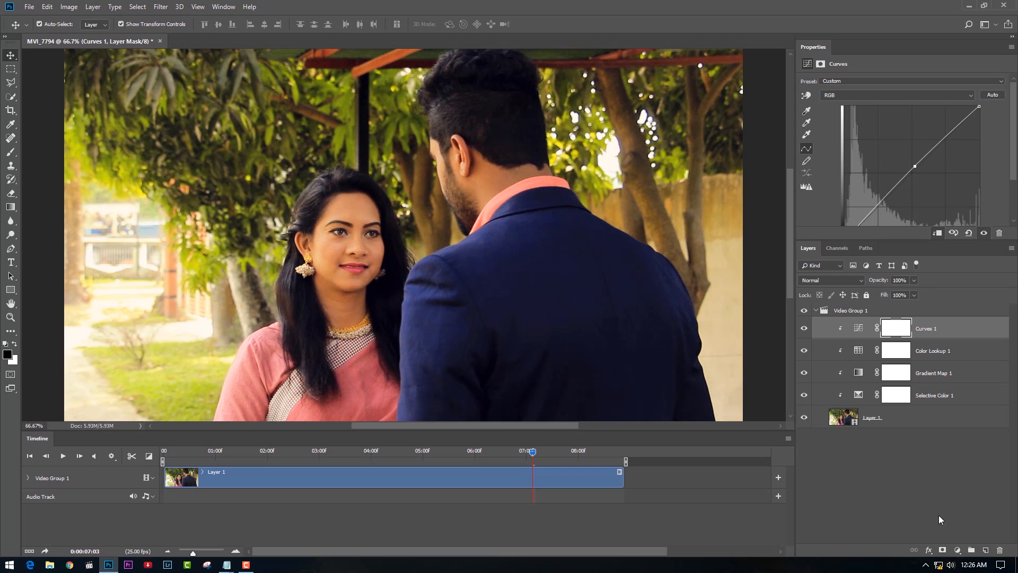
click(956, 550)
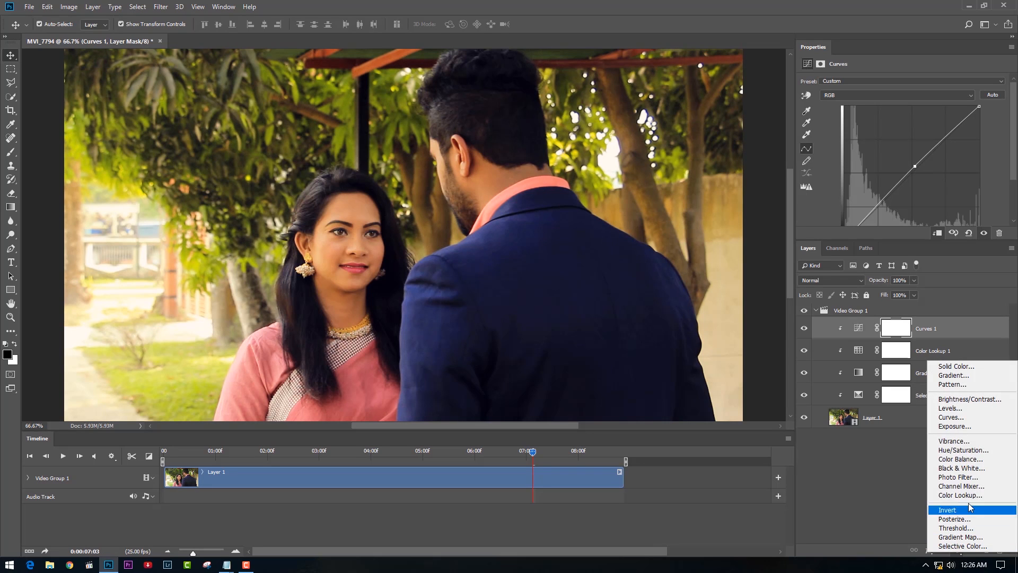
click(977, 409)
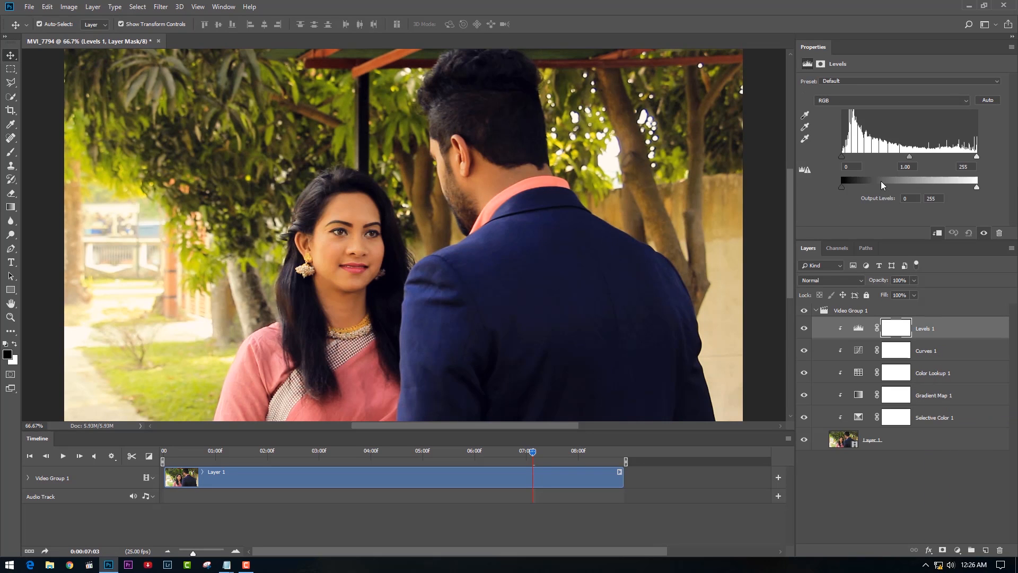
drag(911, 157, 909, 155)
- Add a Brightness/Contrast adjustment layer with slightly raised brightness and a Channel Mixer adjustment layer above it
click(957, 550)
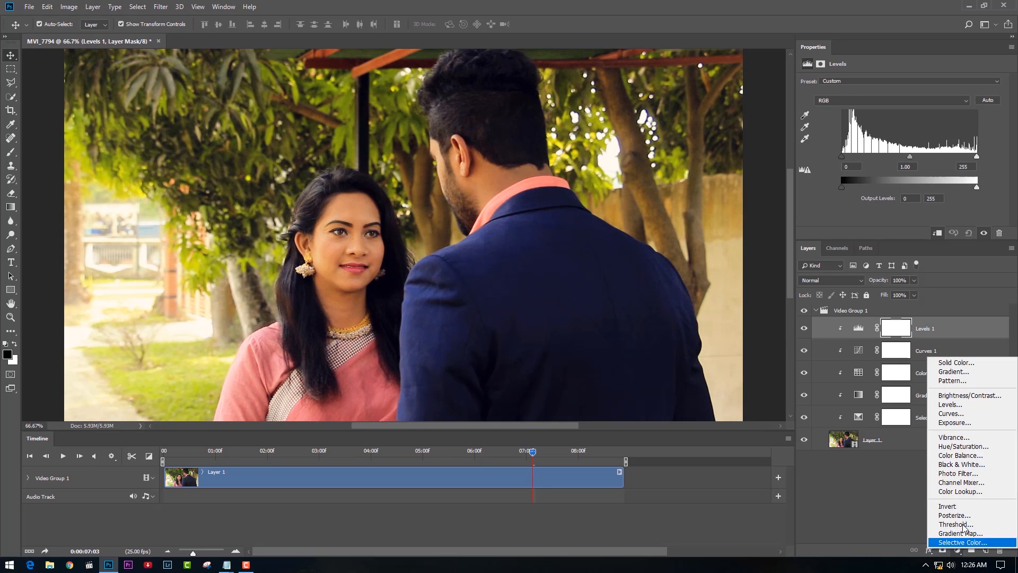
click(975, 395)
drag(903, 108, 890, 109)
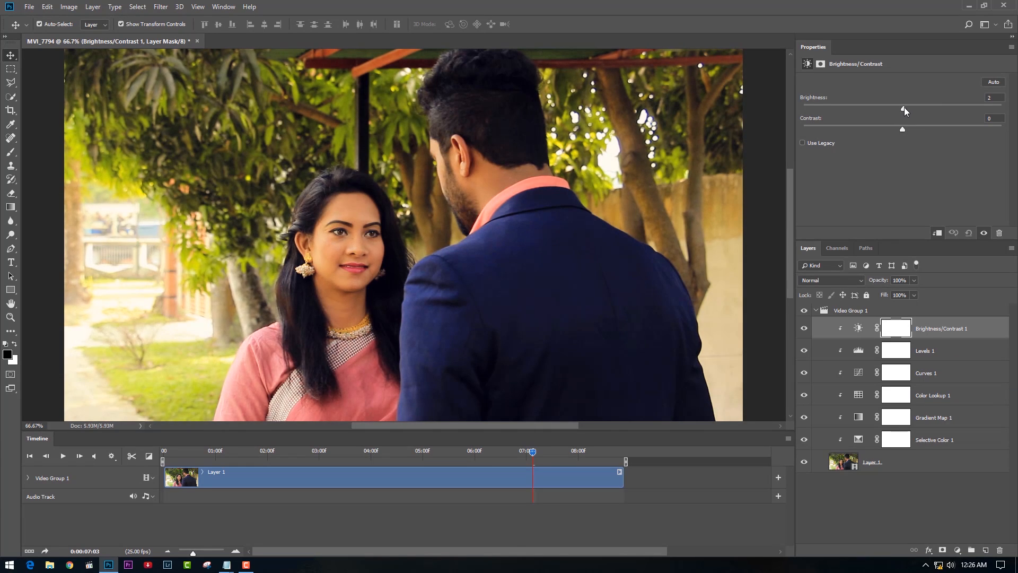
drag(908, 107, 905, 107)
click(925, 526)
click(957, 550)
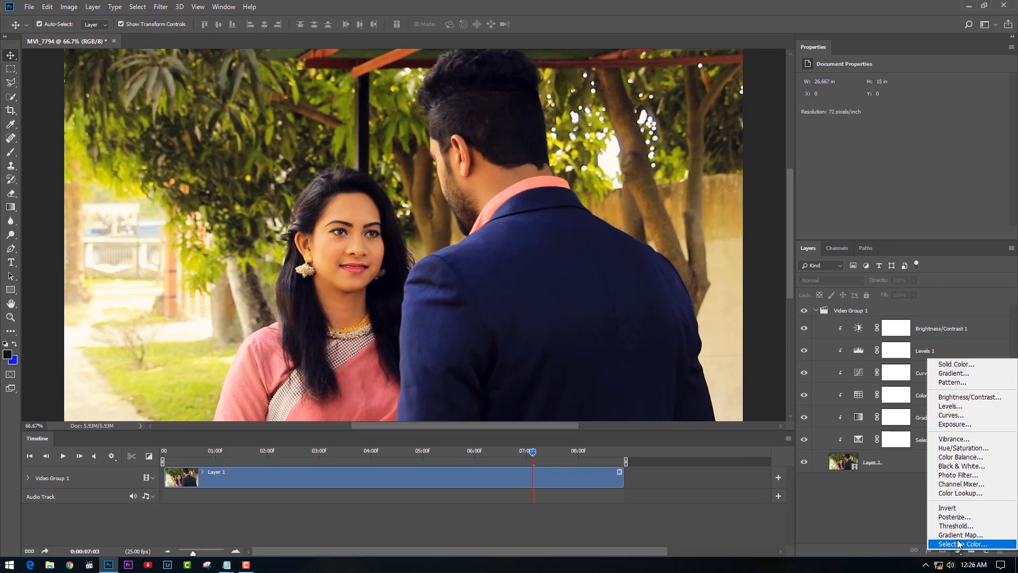
click(963, 483)
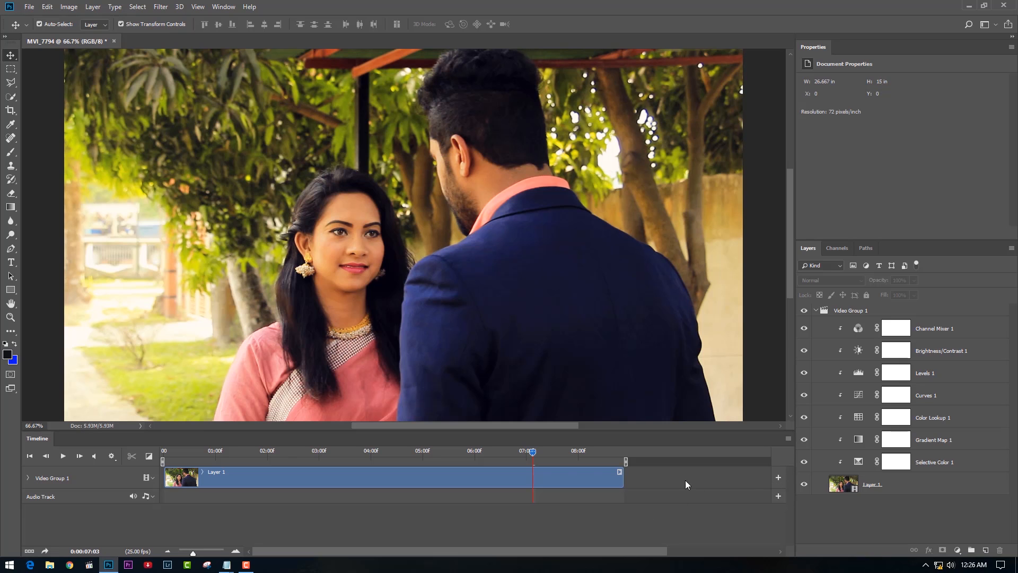
- Play the graded clip on the timeline from the beginning to review the color grade
drag(534, 459, 104, 468)
click(63, 456)
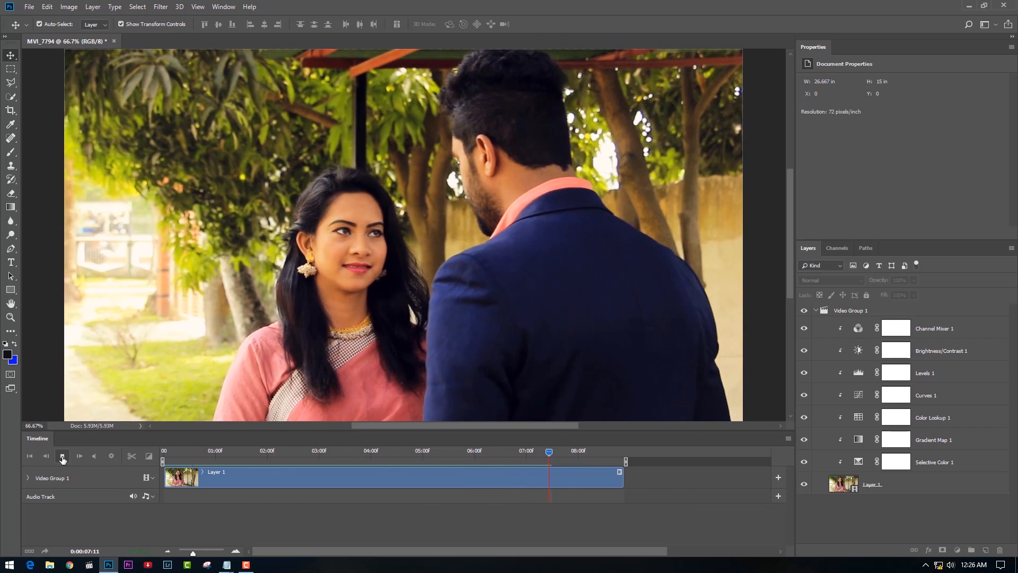
click(62, 457)
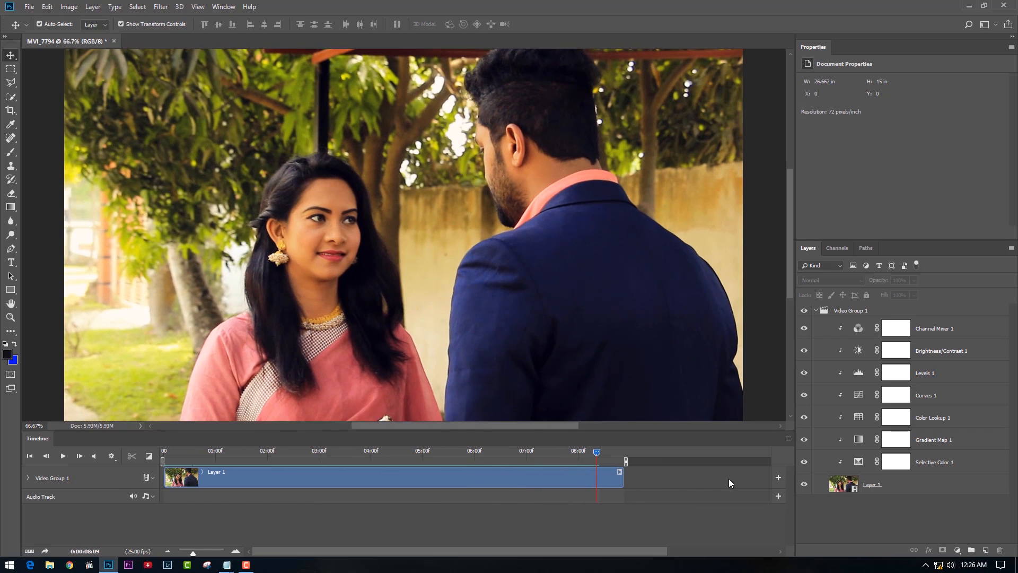
- Add the original MVI_7794 clip to the video track after the graded one and trim its start to 0:00:11:23
click(778, 479)
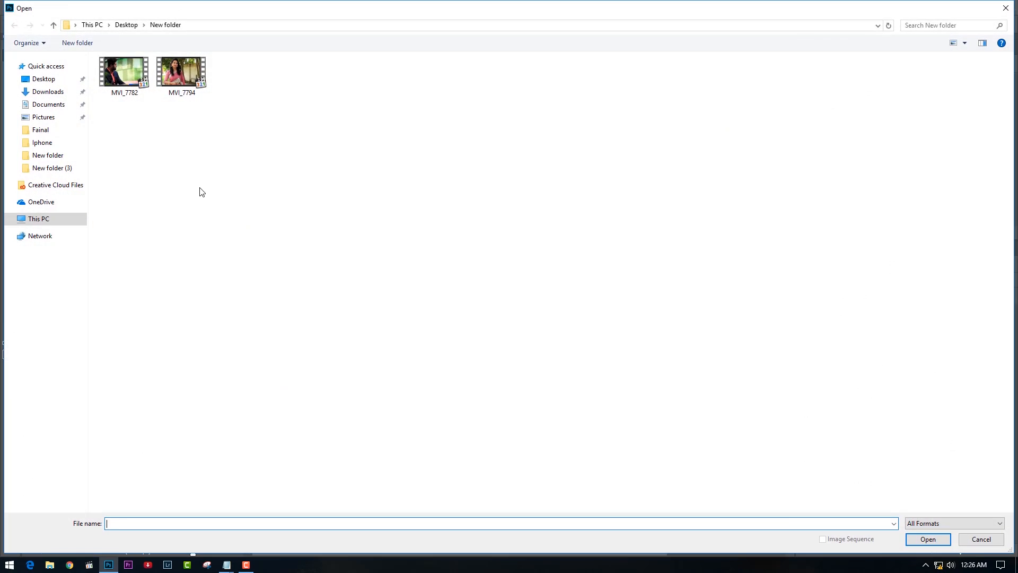
double_click(180, 72)
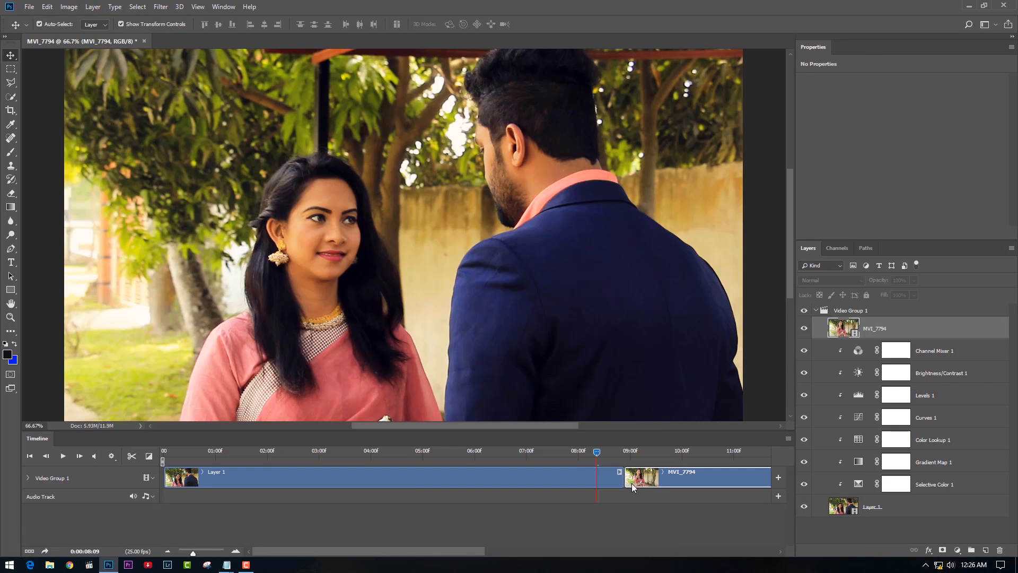
drag(396, 552, 499, 561)
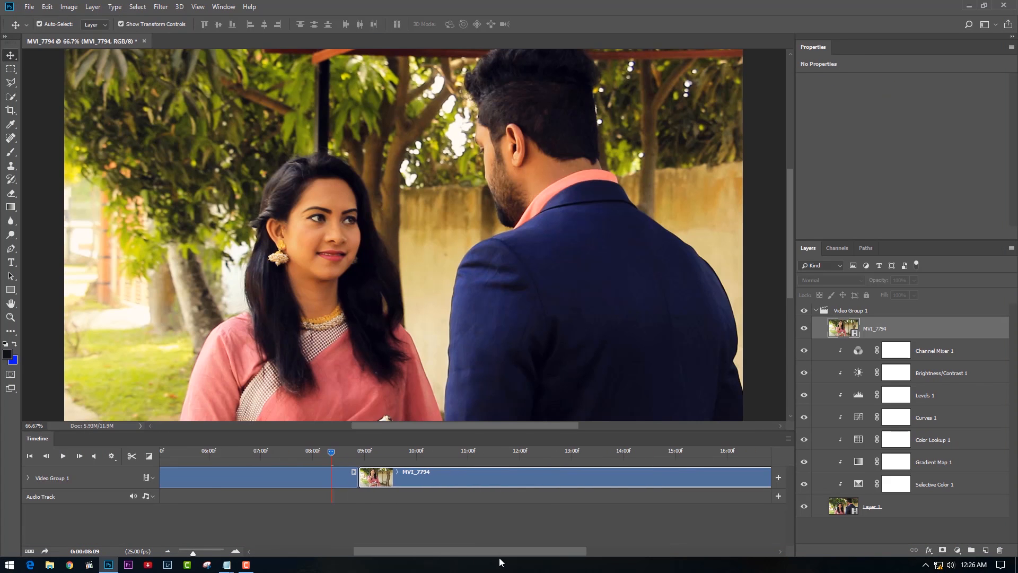
drag(450, 464, 516, 454)
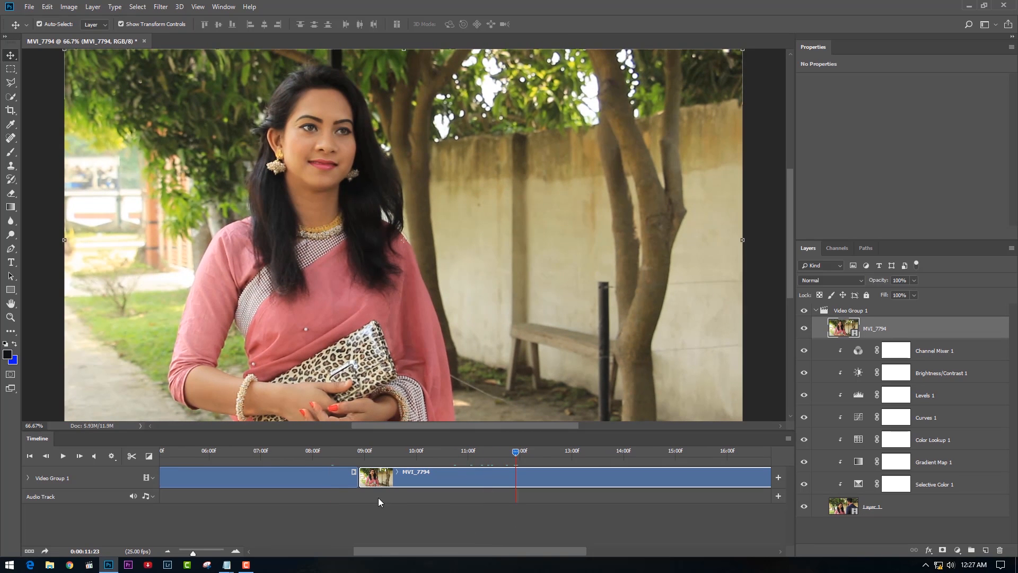
drag(362, 476, 514, 482)
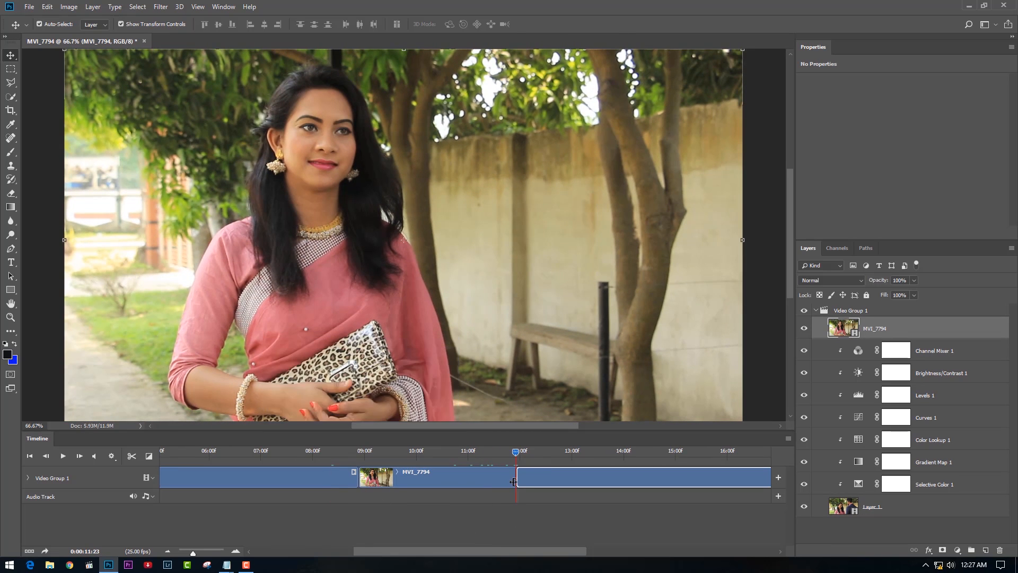
drag(464, 551, 351, 552)
click(298, 533)
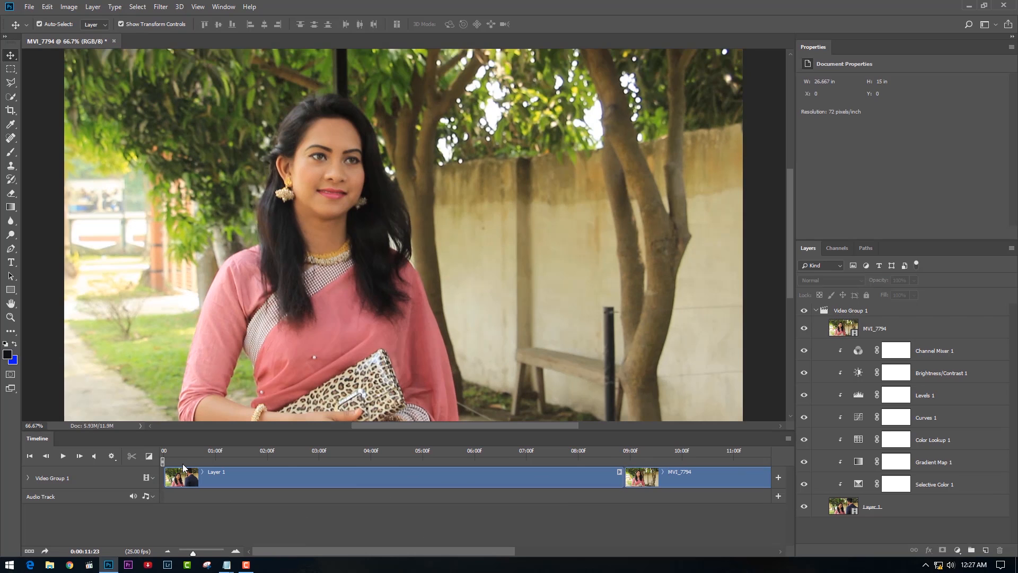
- Compare the graded Layer 1 clip with the ungraded MVI_7794 clip by playing the timeline from the start
drag(181, 453, 158, 453)
click(275, 479)
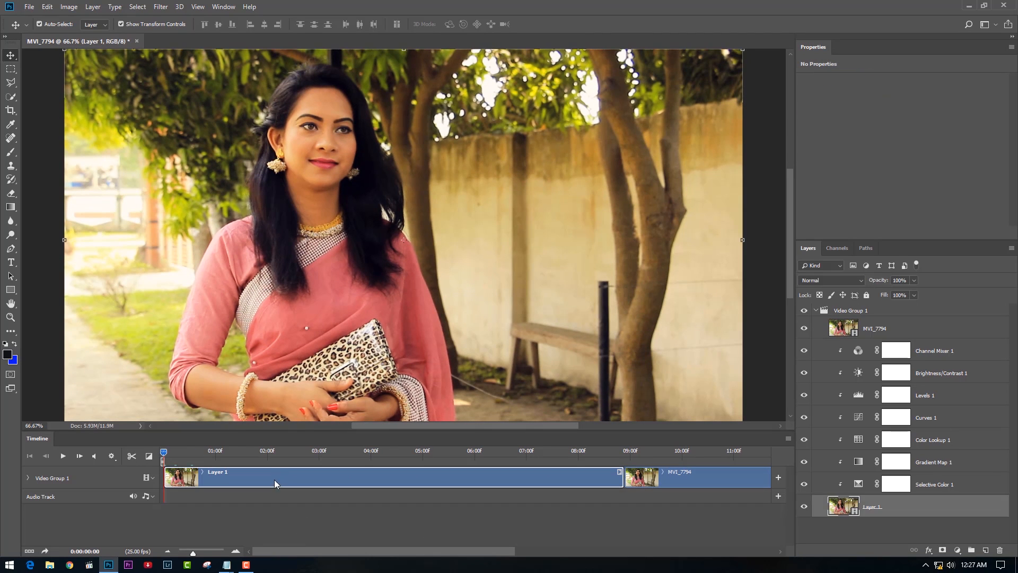
click(698, 451)
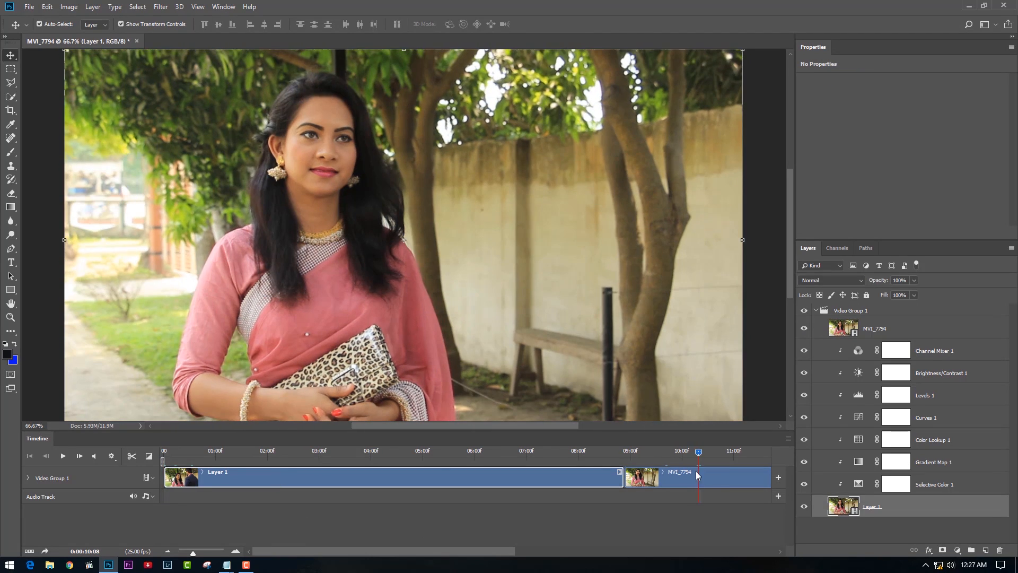
click(696, 472)
drag(466, 456, 151, 445)
click(61, 457)
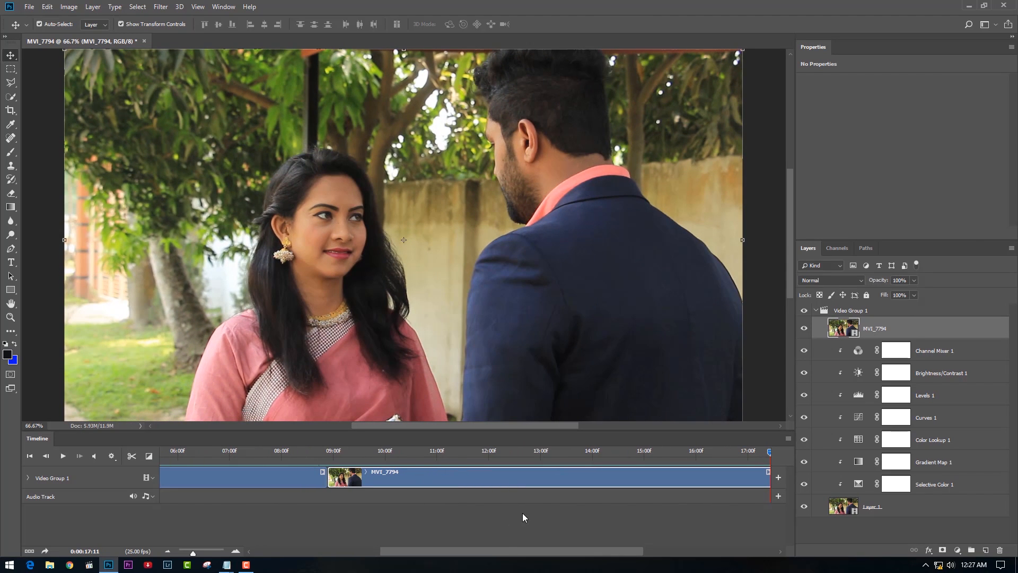
- Delete the ungraded MVI_7794 clip and scrub the graded clip to 0:00:05:04
key(Delete)
drag(162, 452, 432, 454)
click(456, 499)
- Render all frames as MVI_7794.mp4 into the desktop's New folder, using H.264, High Quality, 1920 x 1080 and 25 fps
click(29, 7)
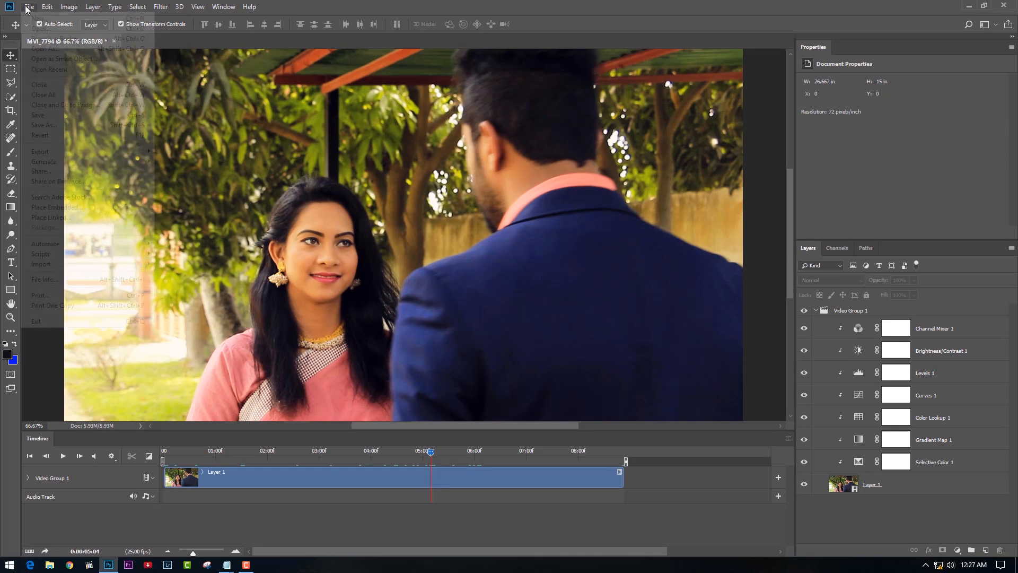
mouse_move(87, 155)
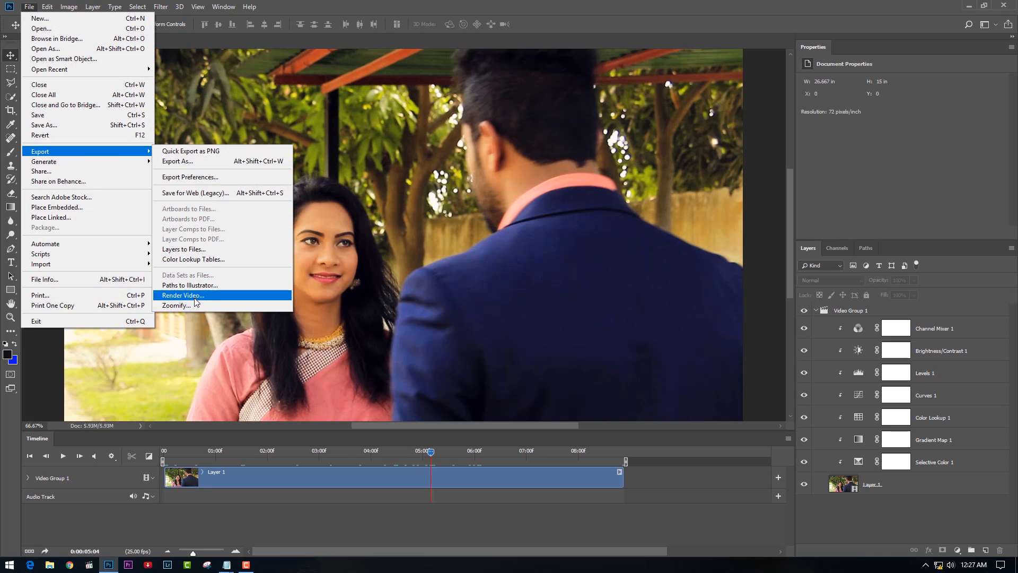
click(218, 296)
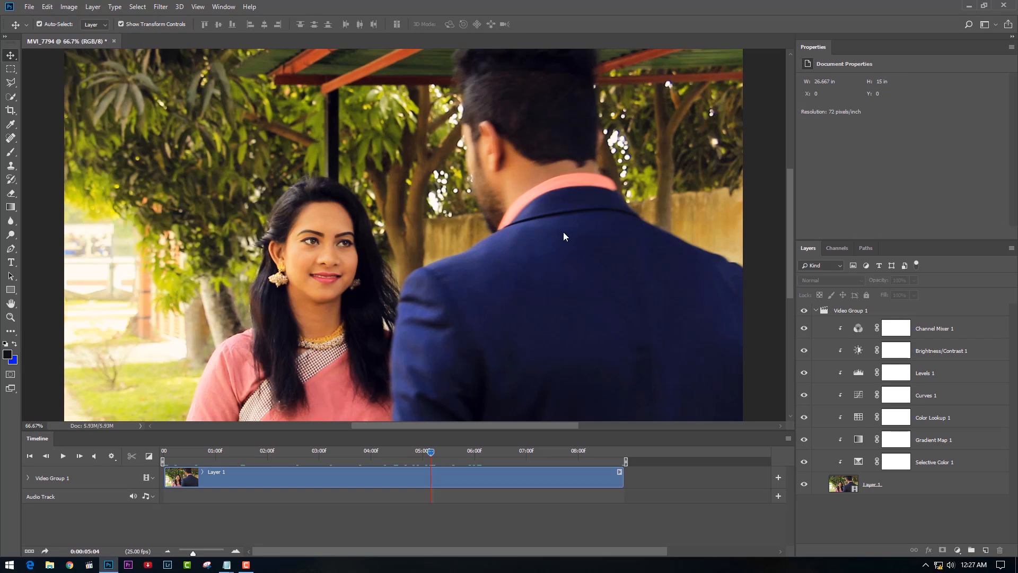
drag(612, 160, 468, 158)
click(318, 195)
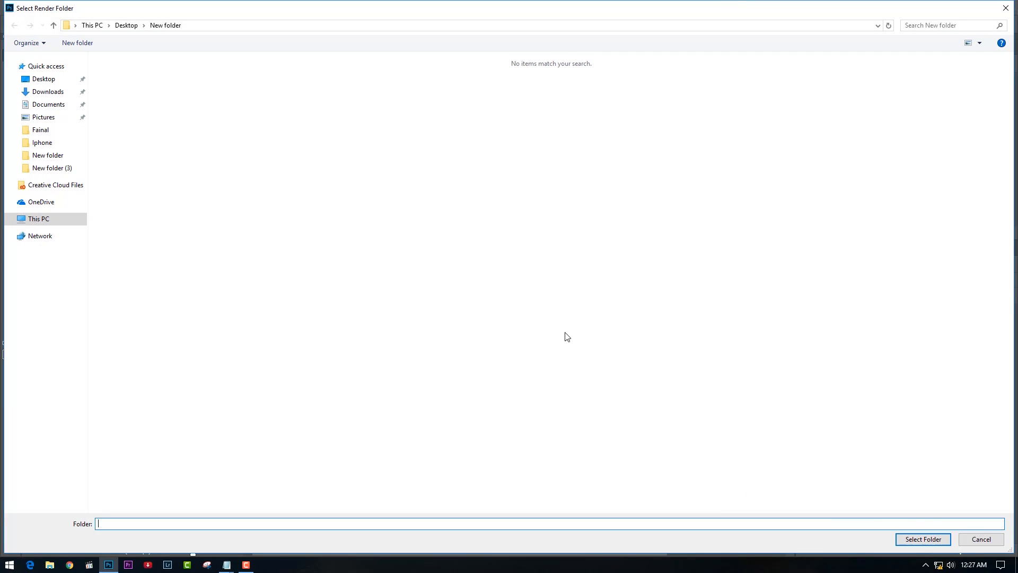
click(981, 539)
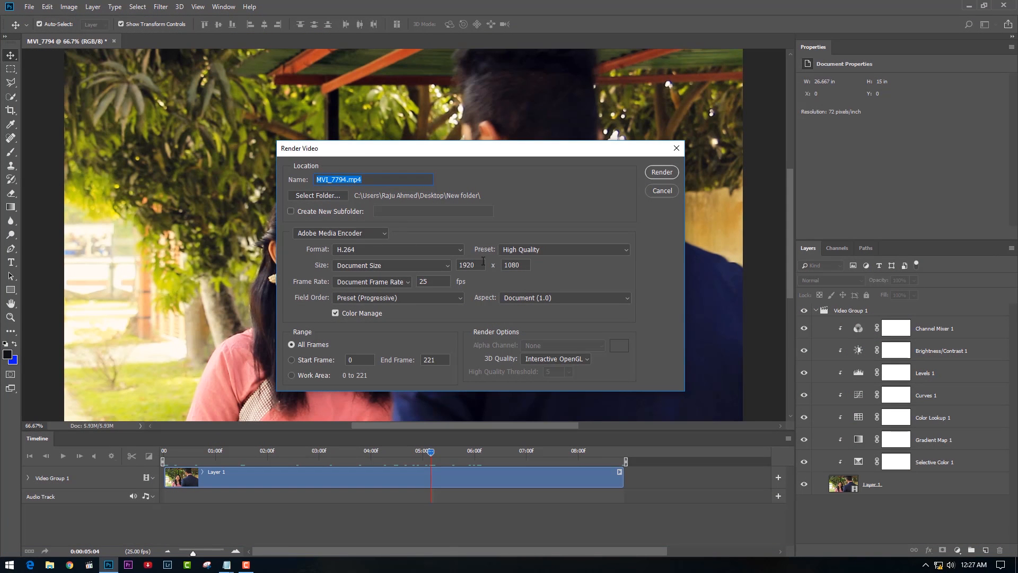
drag(532, 157, 586, 163)
click(434, 187)
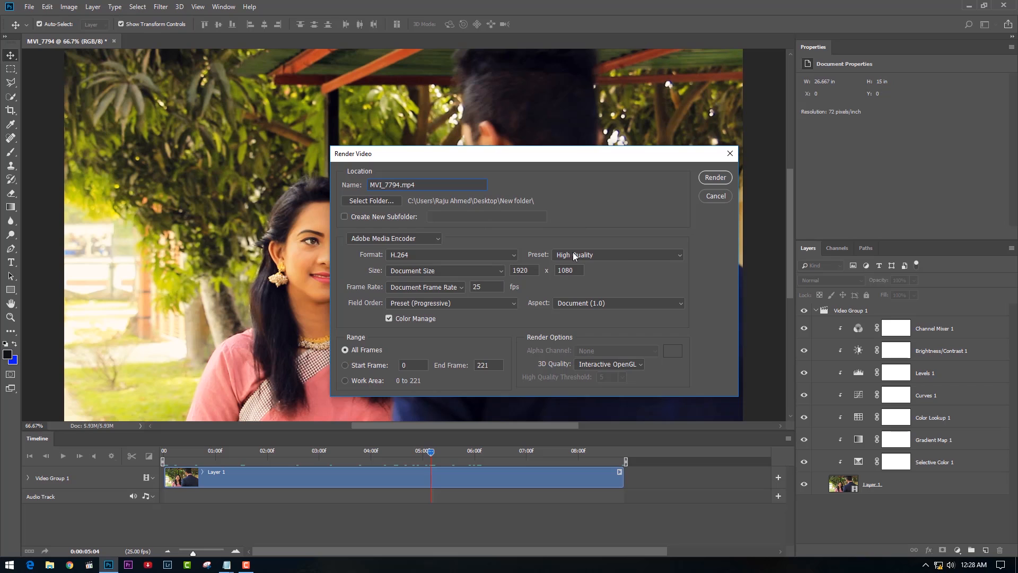
click(710, 179)
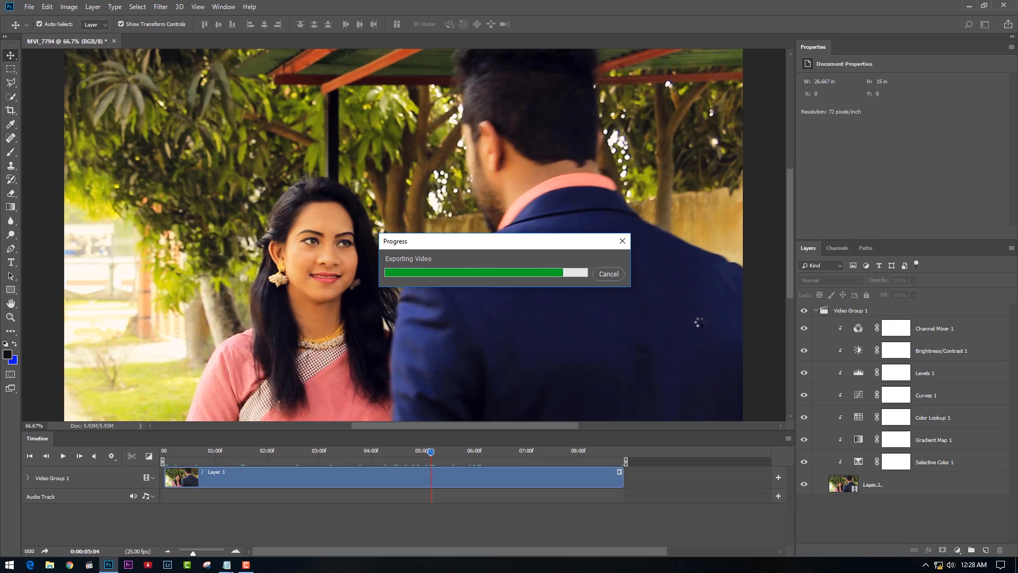
- Examine the available H.264 presets in the Render Video settings and close them without rendering
click(29, 7)
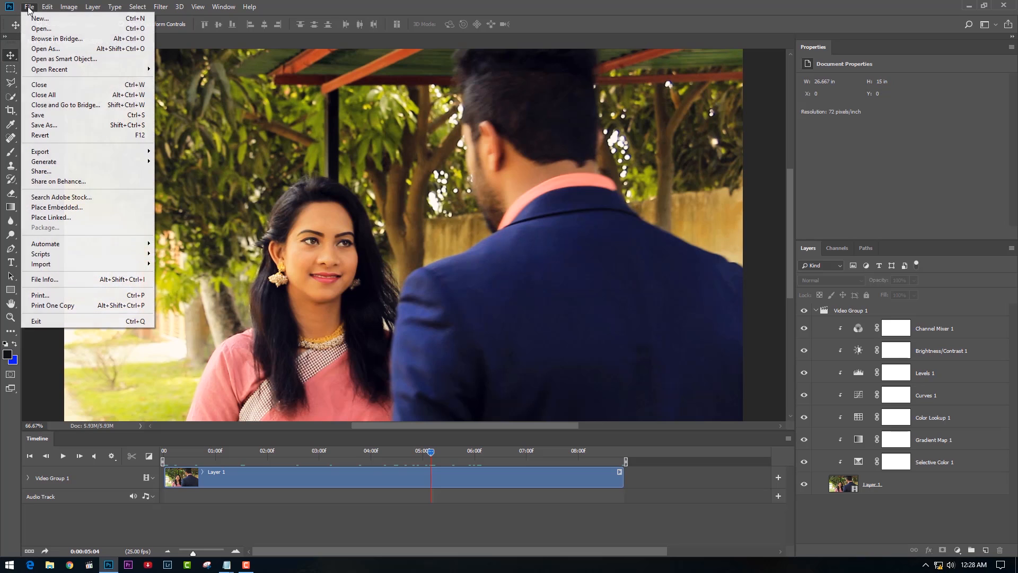
mouse_move(106, 152)
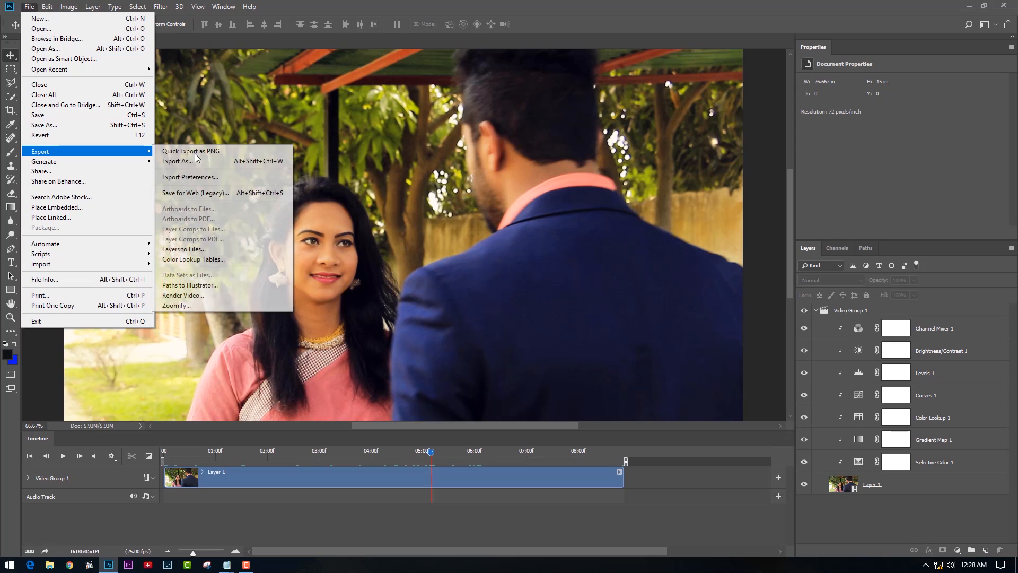
click(185, 295)
drag(597, 158, 544, 146)
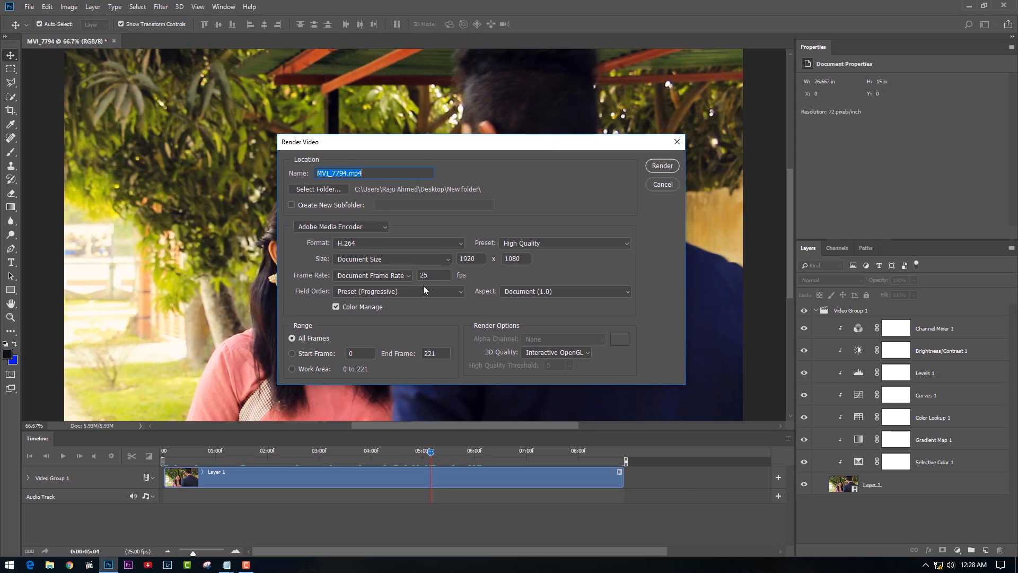
click(571, 242)
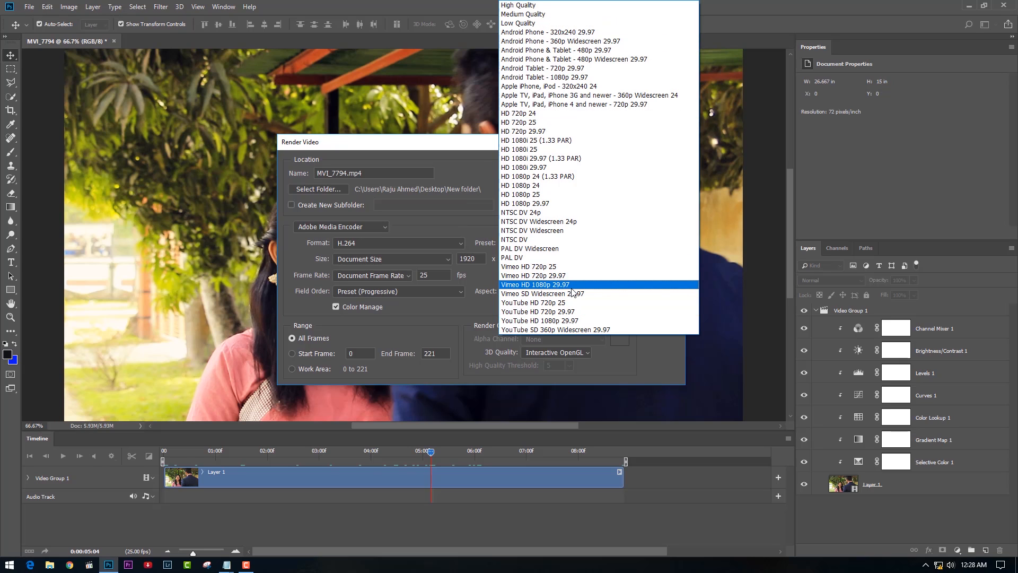
click(476, 234)
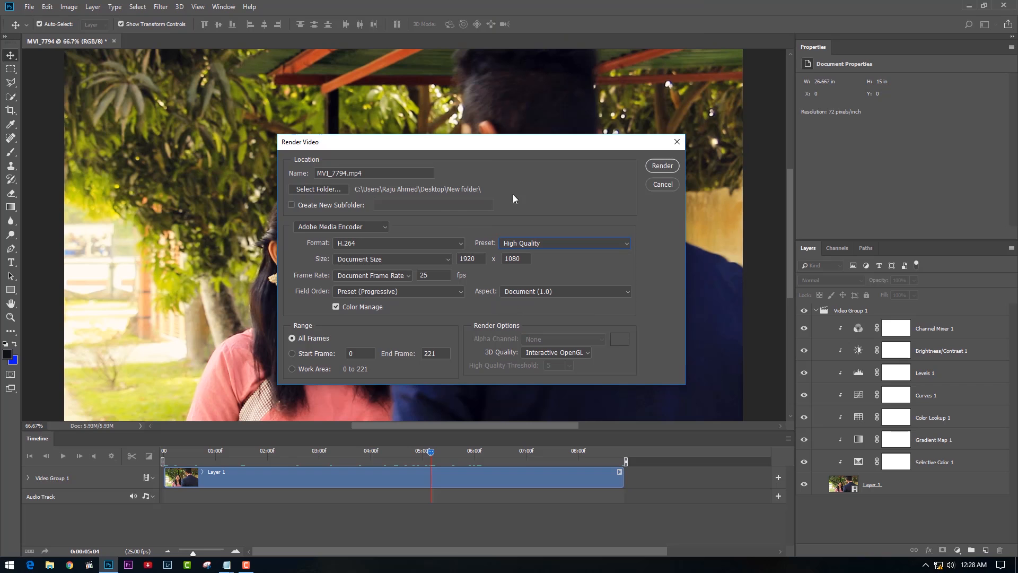
click(662, 184)
- Switch to the desktop's New folder and play the original MVI_7794.MOV and the rendered MVI_7794.mp4 to compare them
click(968, 5)
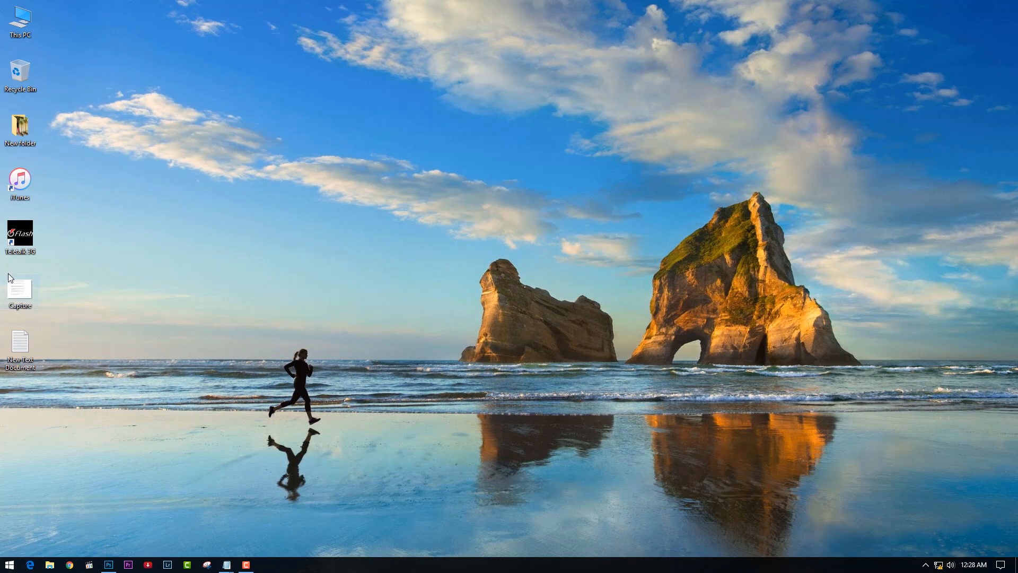
double_click(19, 127)
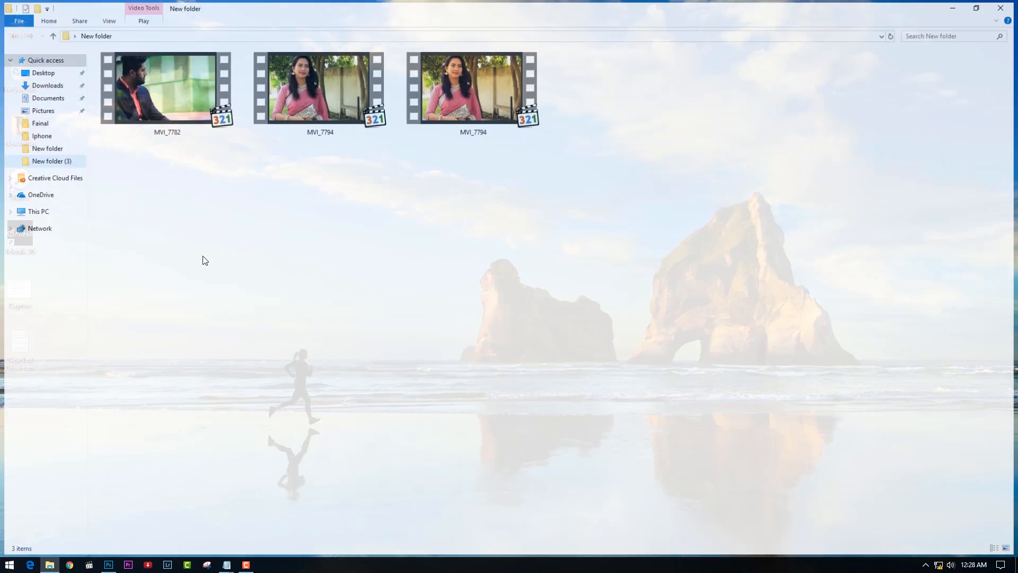
double_click(342, 68)
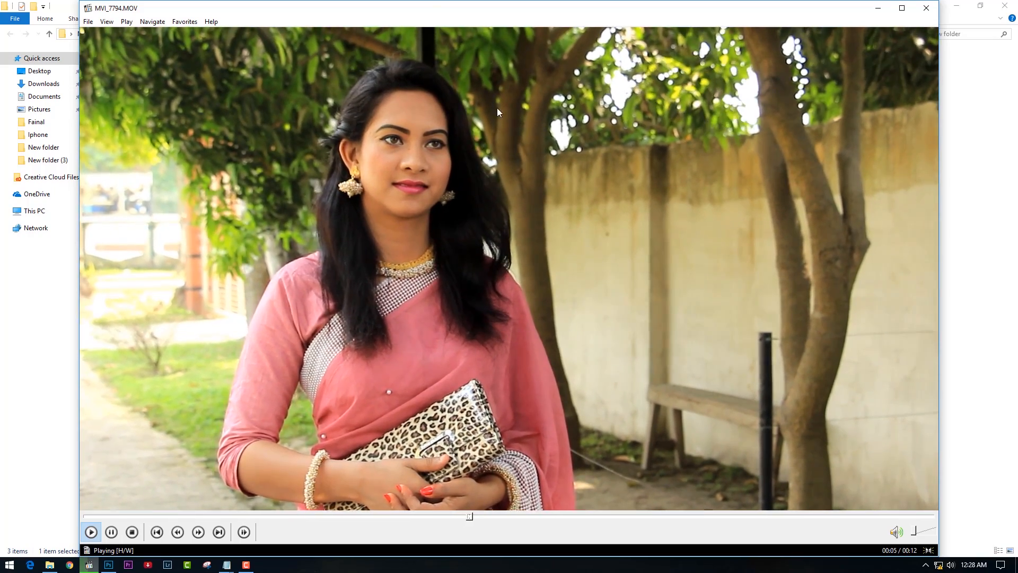
drag(489, 7, 441, 184)
double_click(474, 122)
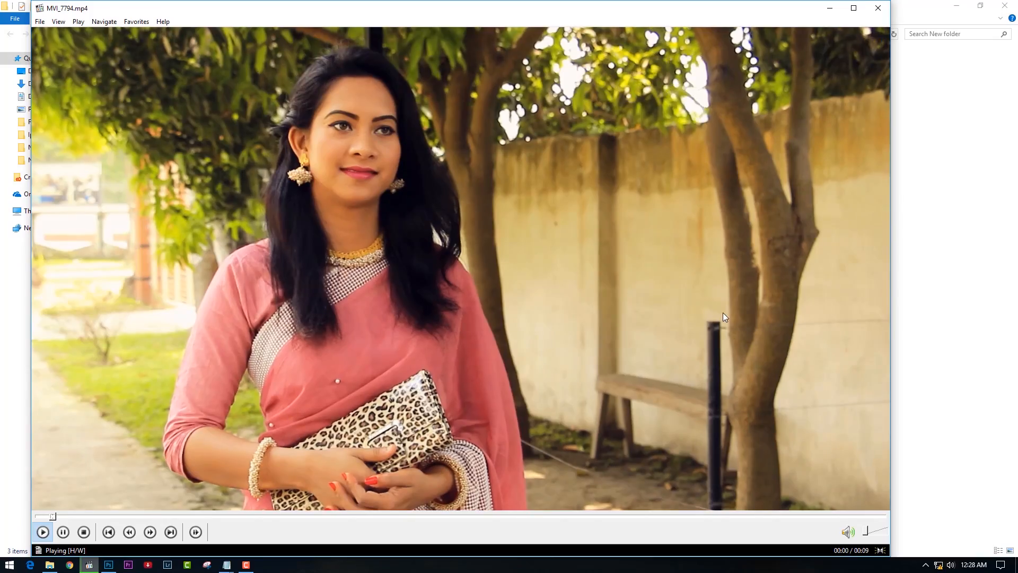
click(877, 8)
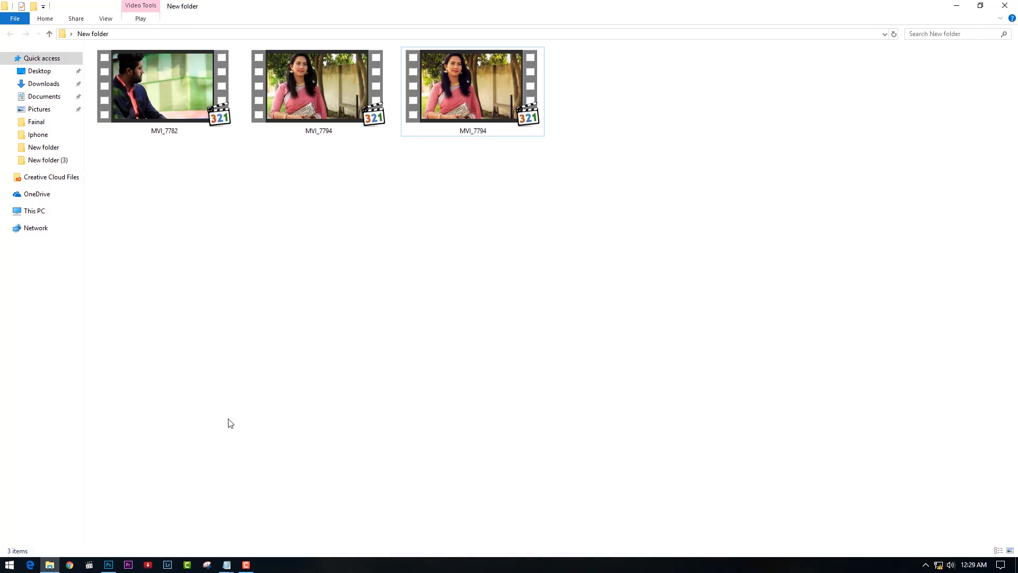
- Delete the rendered MVI_7794.mp4 from New folder, and open the original MVI_7794.MOV paused at 00:08
right_click(475, 76)
click(548, 300)
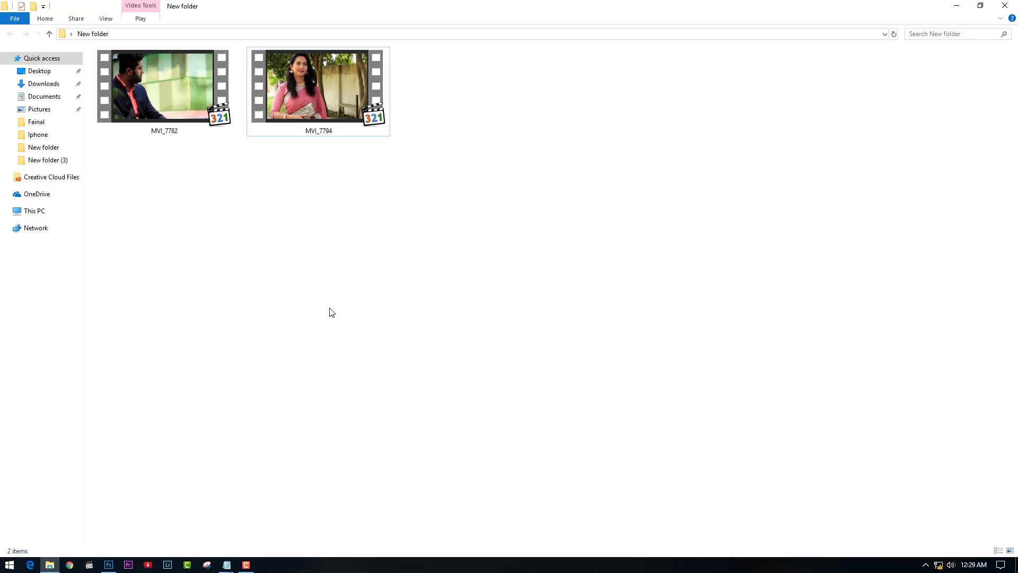
click(335, 71)
double_click(335, 71)
key(space)
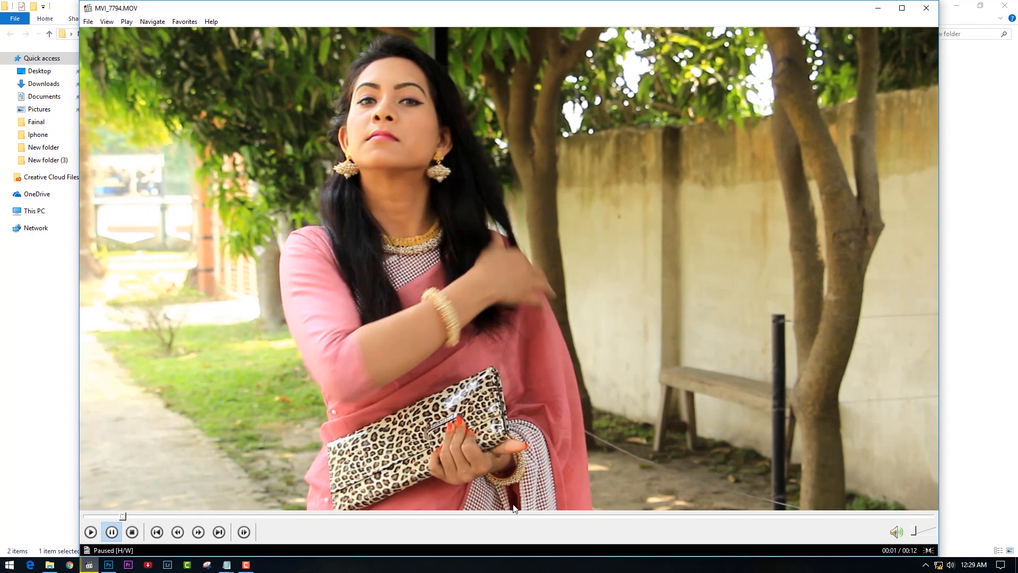
drag(577, 516, 672, 523)
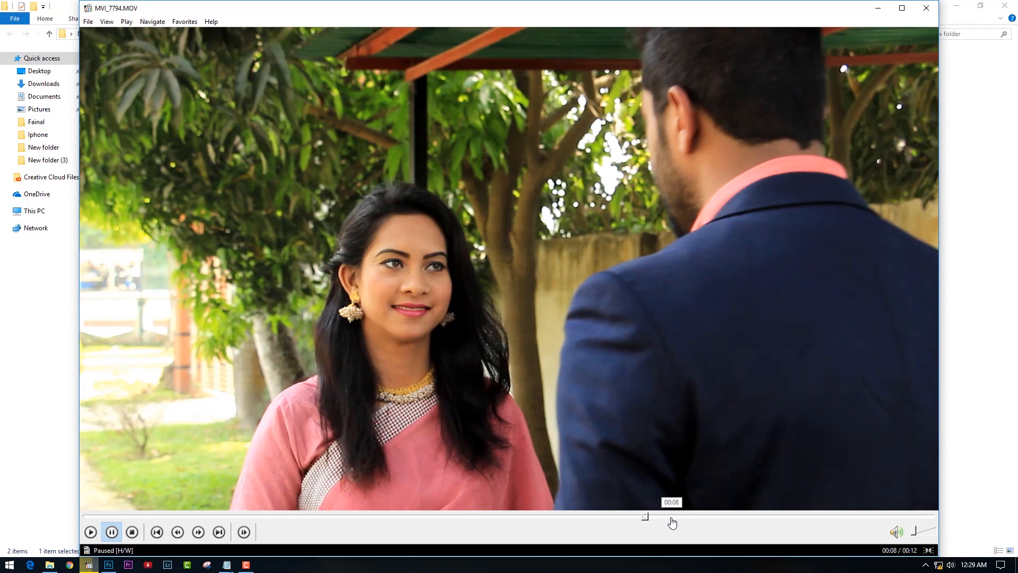
- Save the paused frame to the desktop as the JPEG MVI_7794.MOV_snapshot_00.07 at quality 90, and close the player and folder windows
click(88, 21)
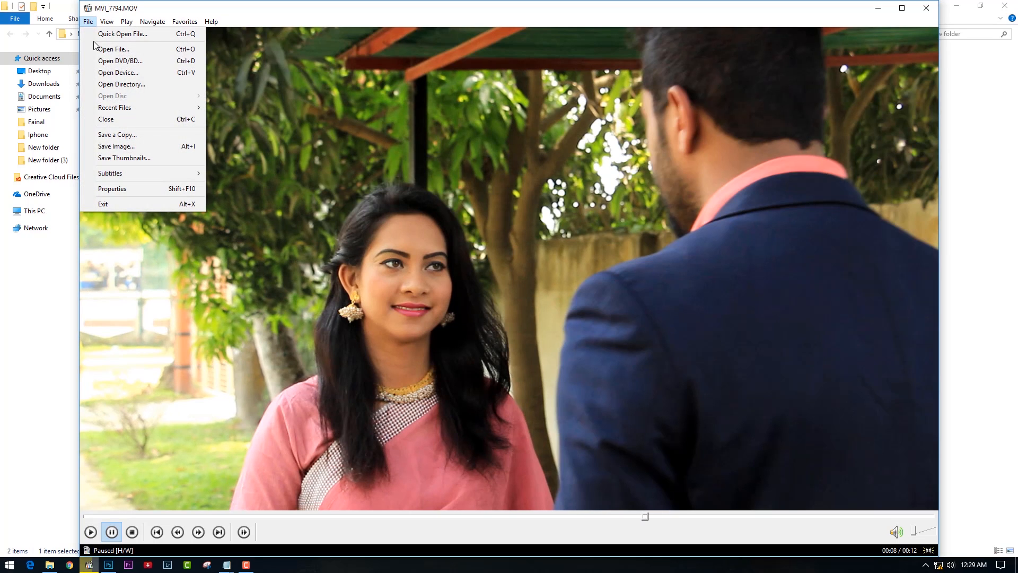
click(159, 150)
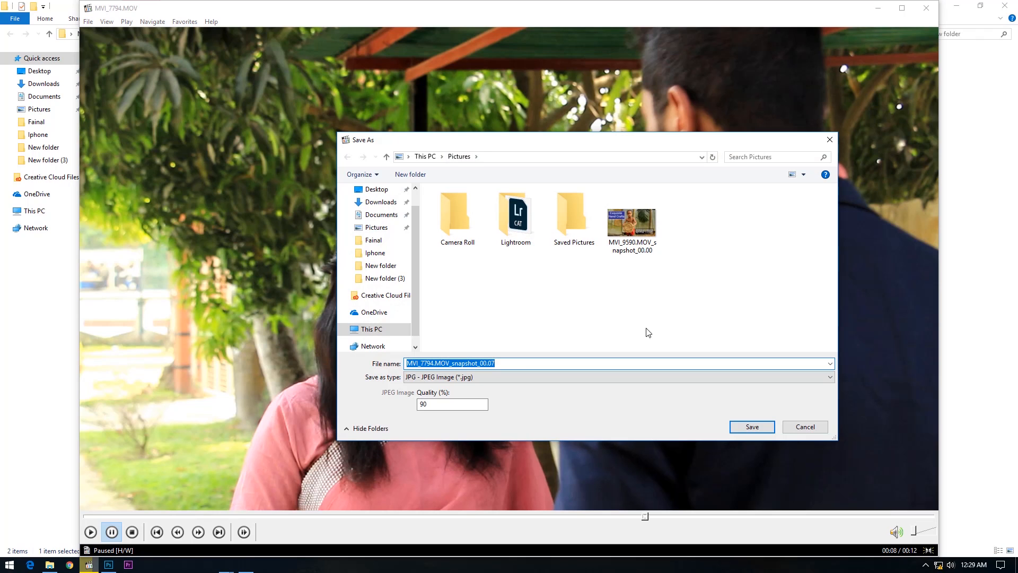
click(377, 190)
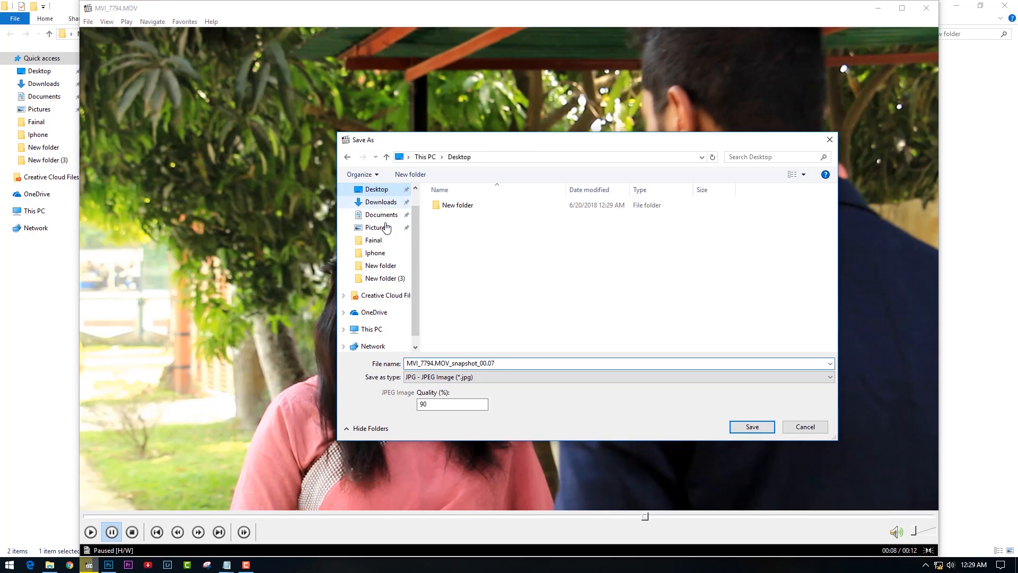
click(755, 425)
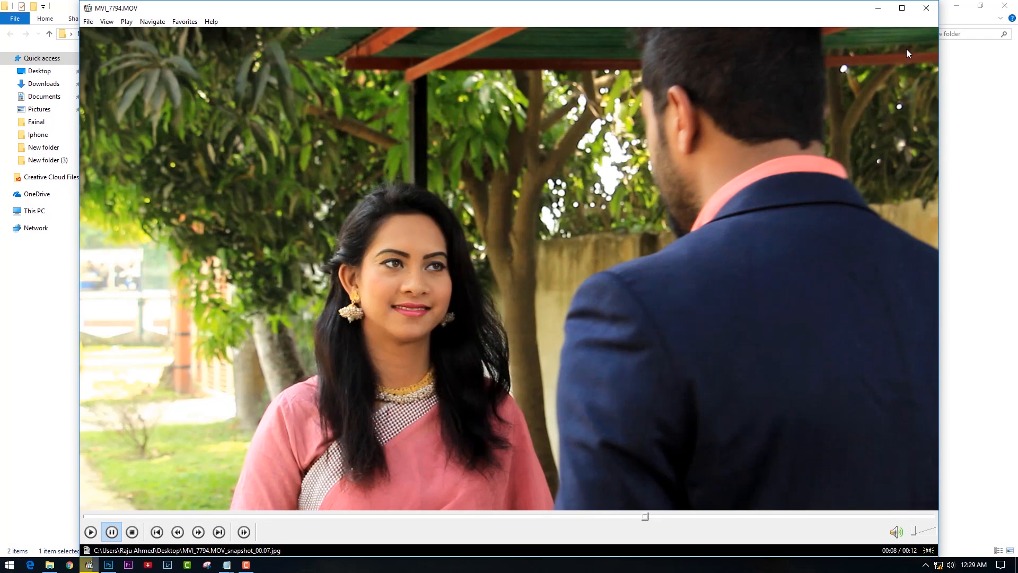
click(935, 10)
click(1005, 5)
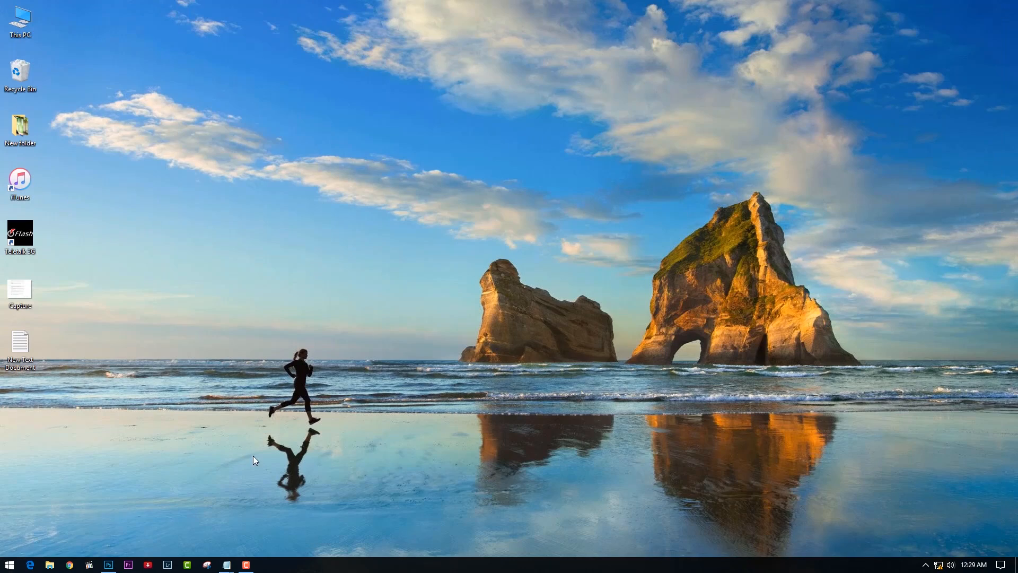
- Switch to Photoshop, close the timeline and close the graded MVI_7794 document without saving
click(108, 564)
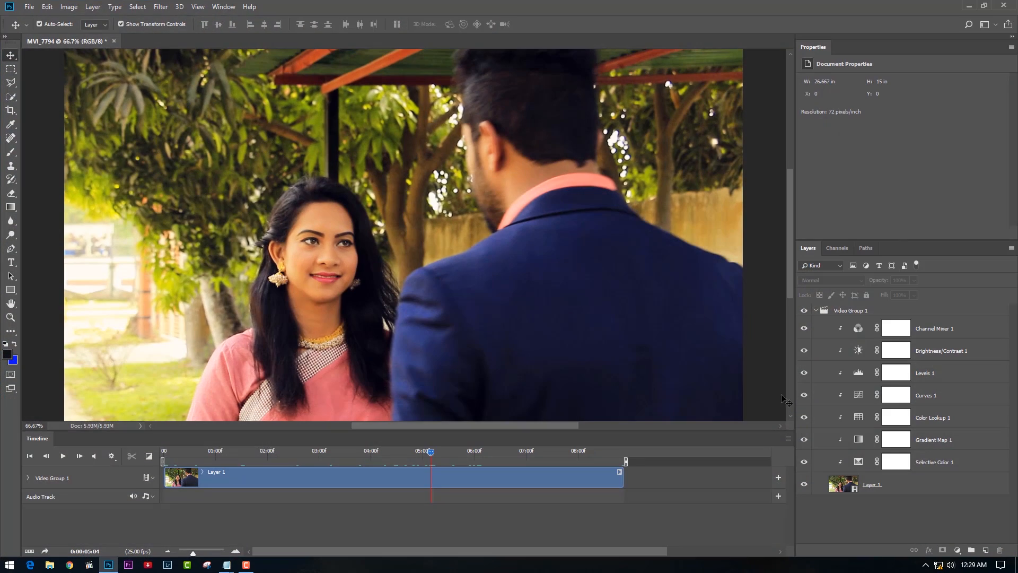
click(787, 439)
click(795, 428)
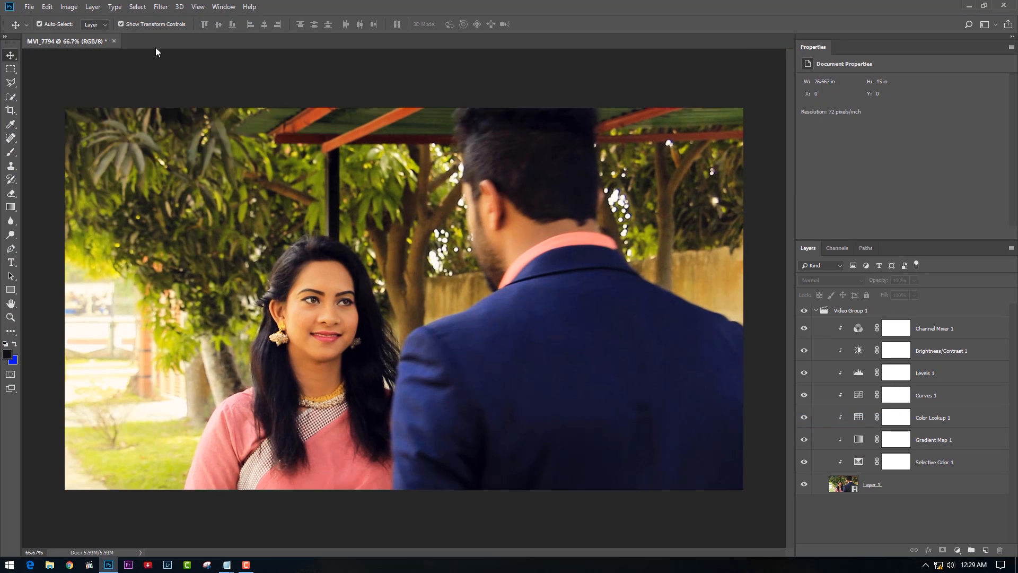
click(114, 42)
click(495, 210)
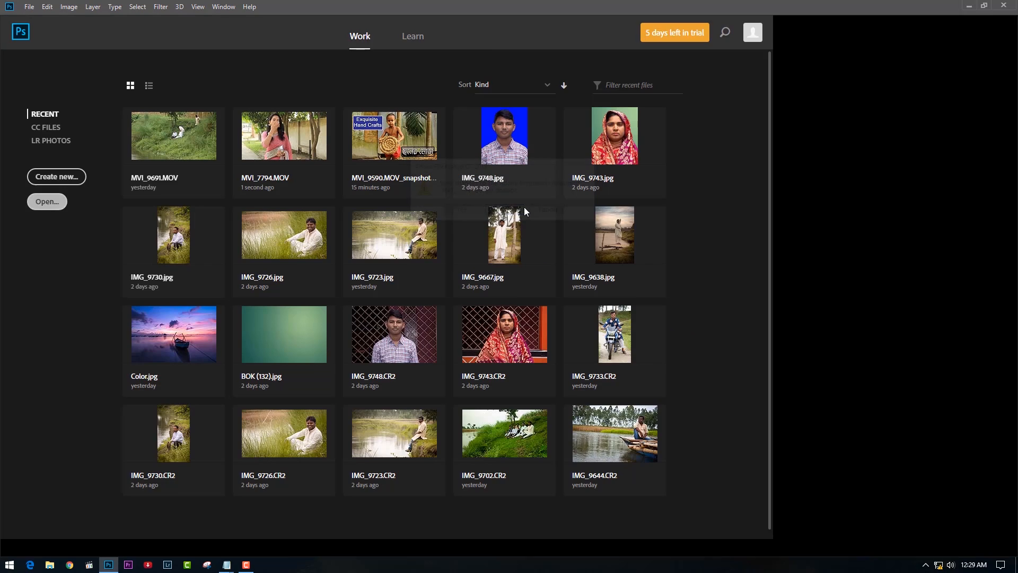
- Open the image MVI_7794.MOV_snapshot_00.07.jpg from the desktop
click(47, 201)
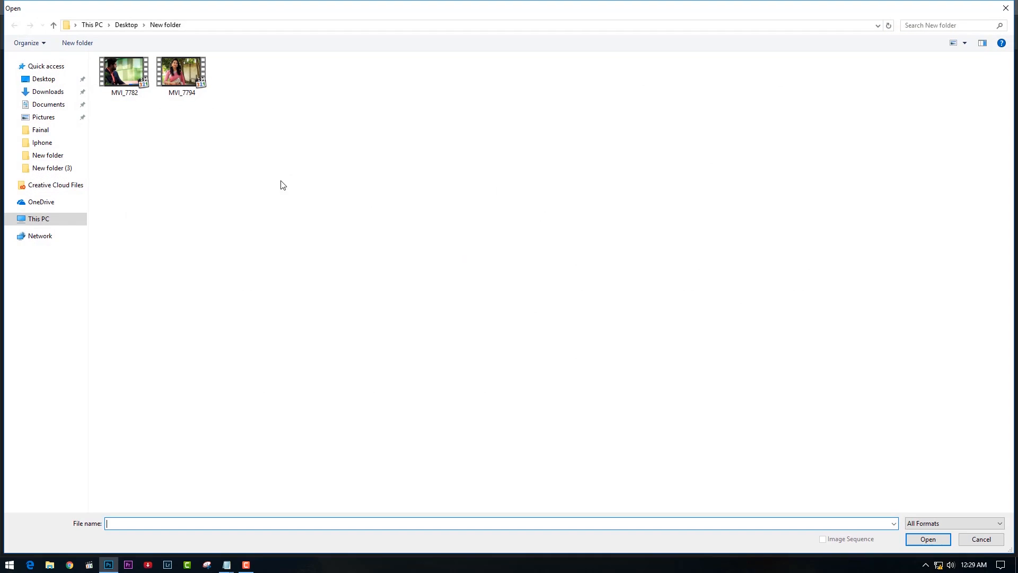
click(42, 78)
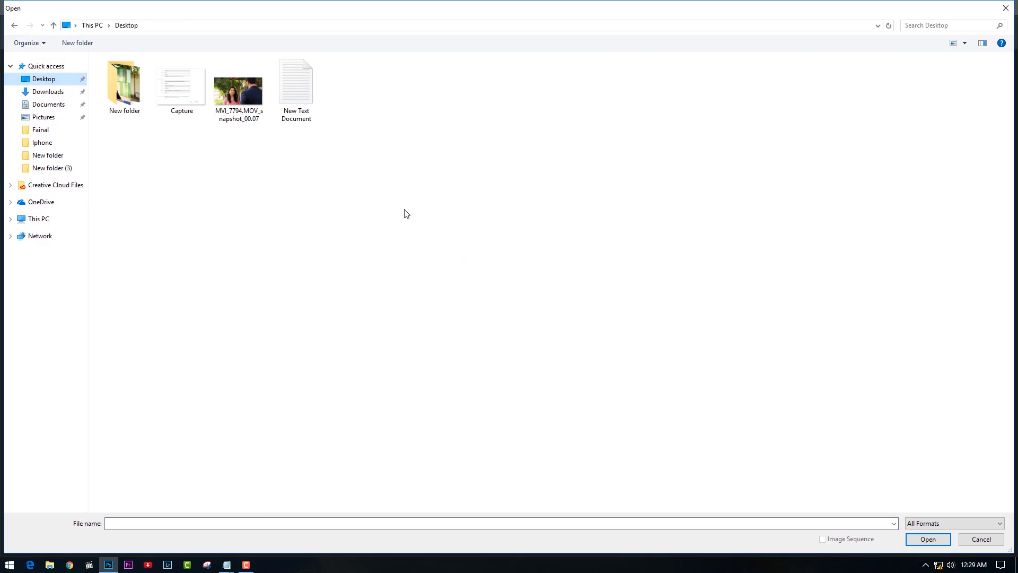
double_click(234, 99)
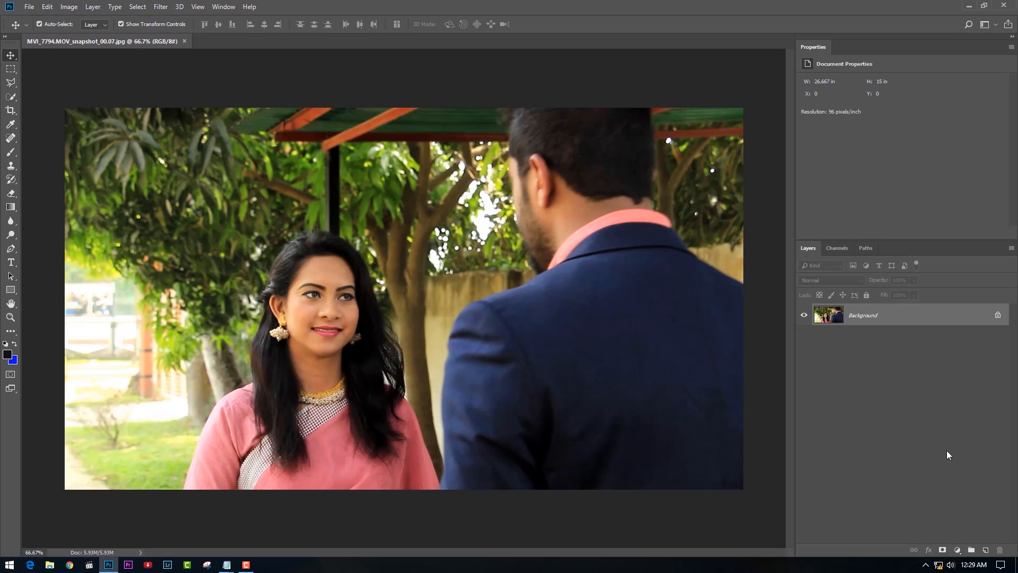
- Add a Selective Color adjustment layer above the Background and, for Greens, lower Cyan and raise Yellow and Black
click(951, 552)
click(966, 546)
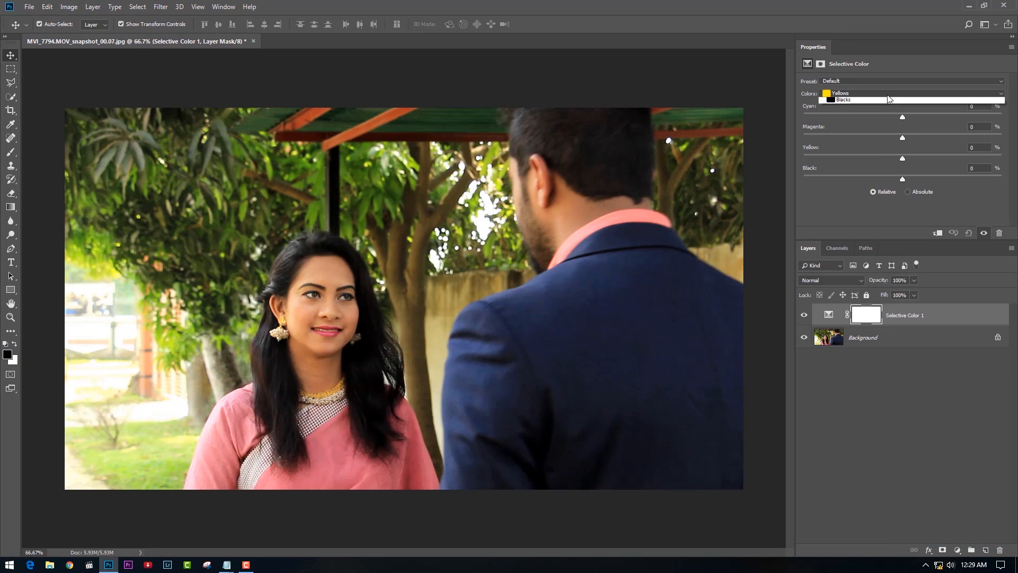
click(890, 93)
click(877, 120)
drag(902, 117, 838, 137)
drag(902, 158, 968, 155)
drag(898, 179, 948, 179)
- In the Selective Color layer's Magentas, set Black to +60, strongly lower Yellow and adjust Magenta and Cyan
click(876, 93)
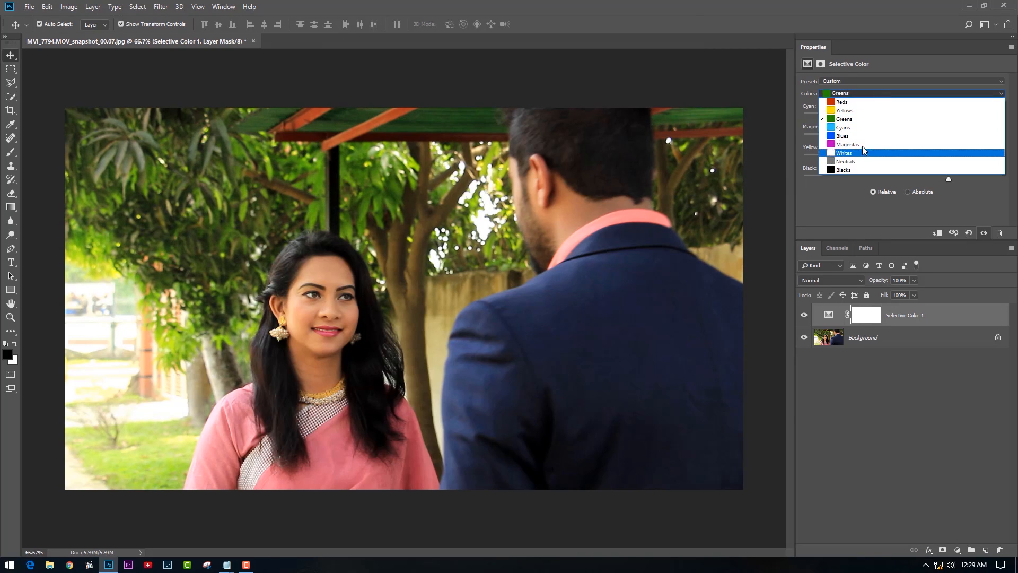
click(862, 145)
drag(904, 178, 962, 180)
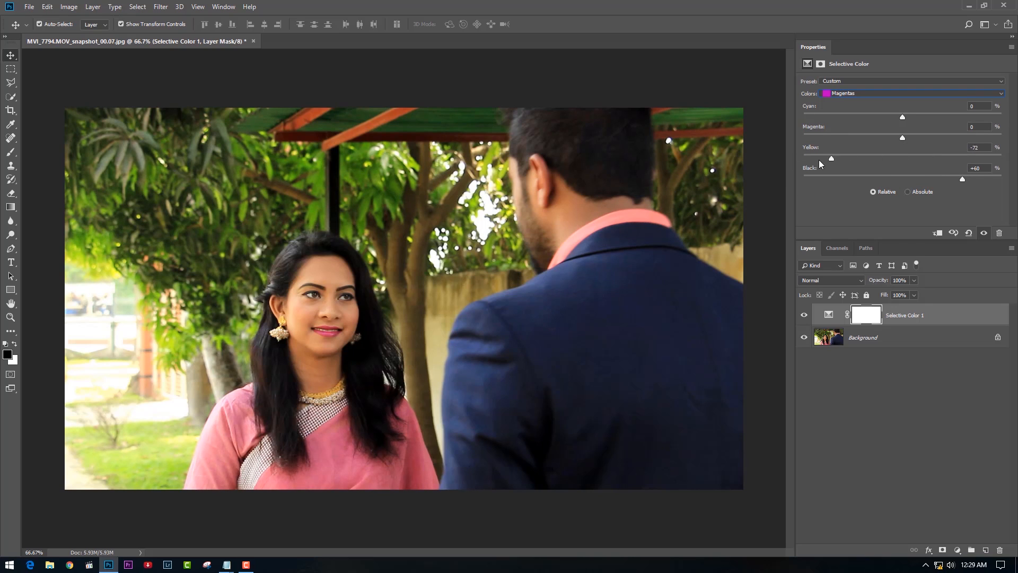
drag(902, 138, 840, 116)
- Set the Selective Color layer's Blacks to Cyan +4, Magenta +8, Yellow -6 and Black +10
click(842, 93)
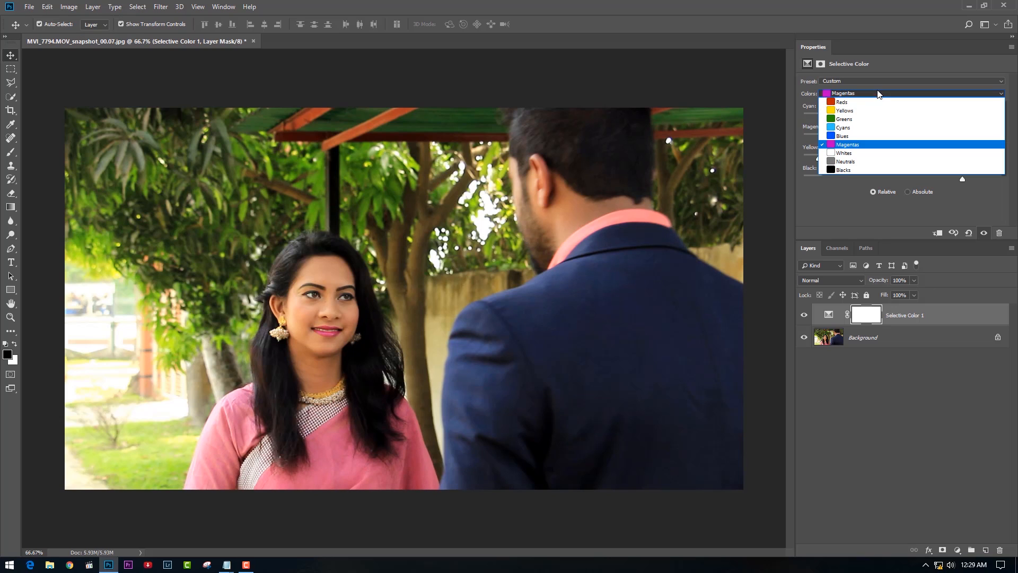
click(868, 170)
drag(902, 177, 907, 124)
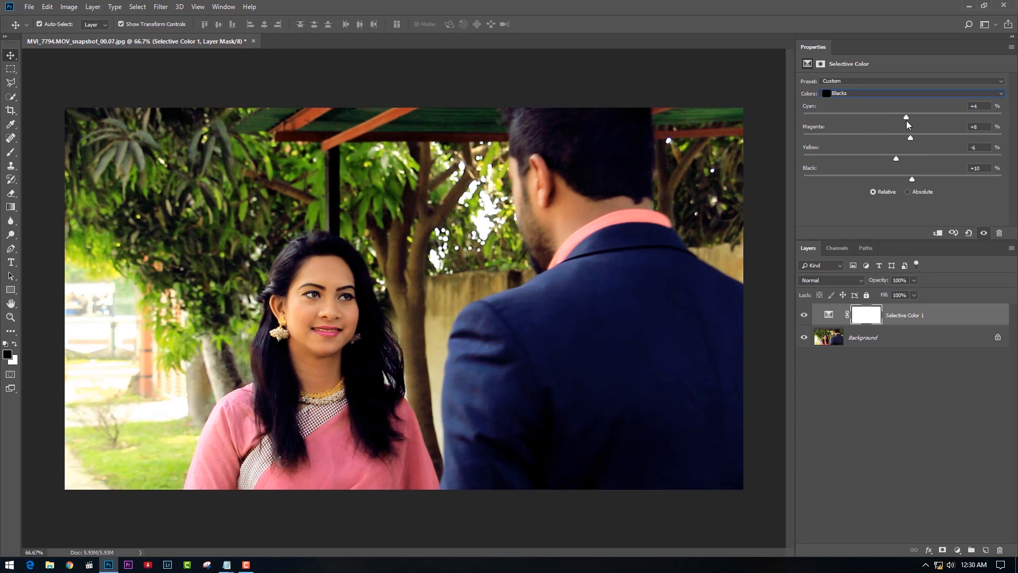
- Set the Selective Color layer's Blues to Cyan +56, Magenta +28, Yellow -71 and Black +58
click(889, 93)
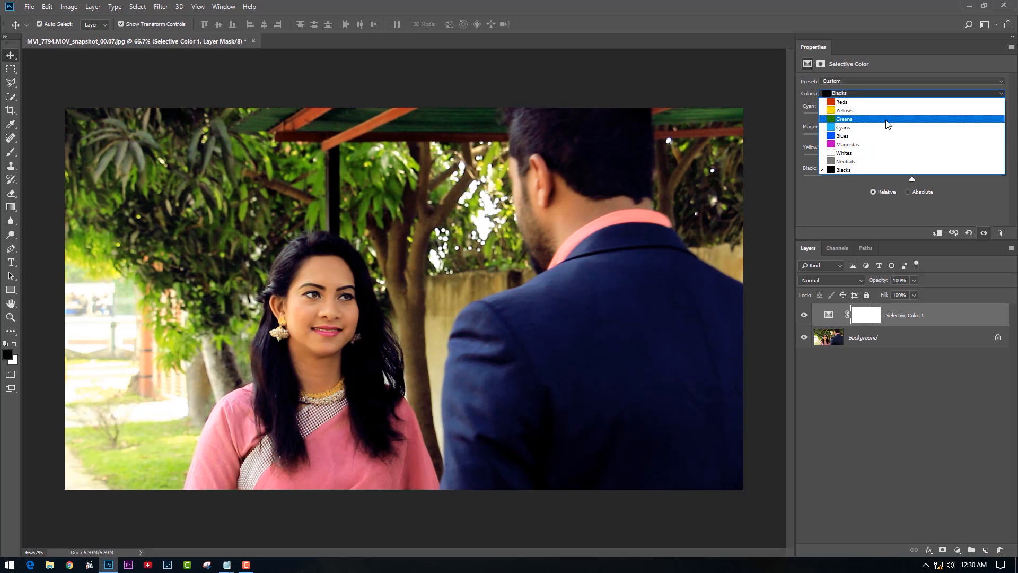
click(887, 137)
drag(906, 182, 956, 180)
drag(902, 158, 826, 159)
drag(901, 137, 957, 118)
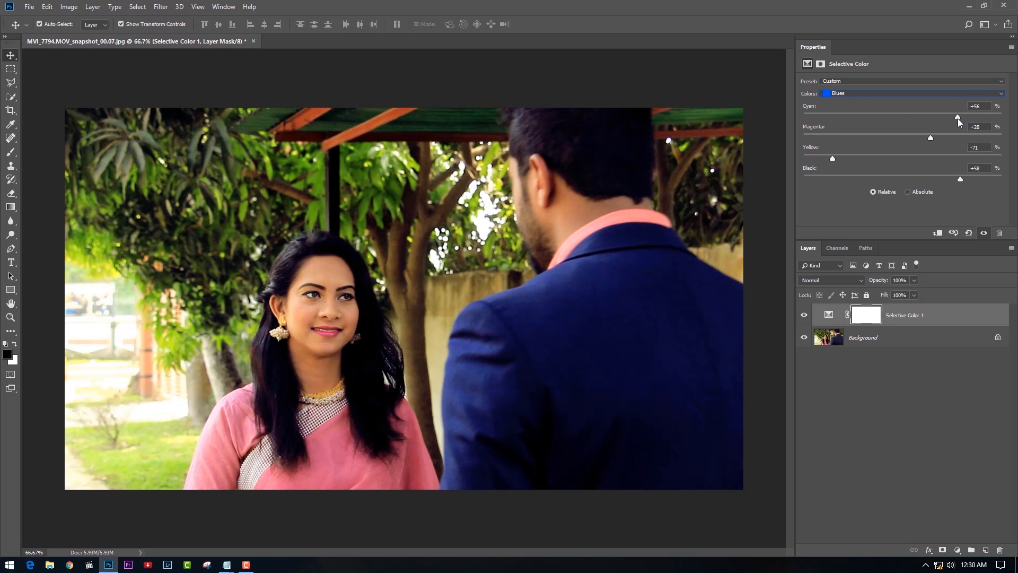
click(925, 387)
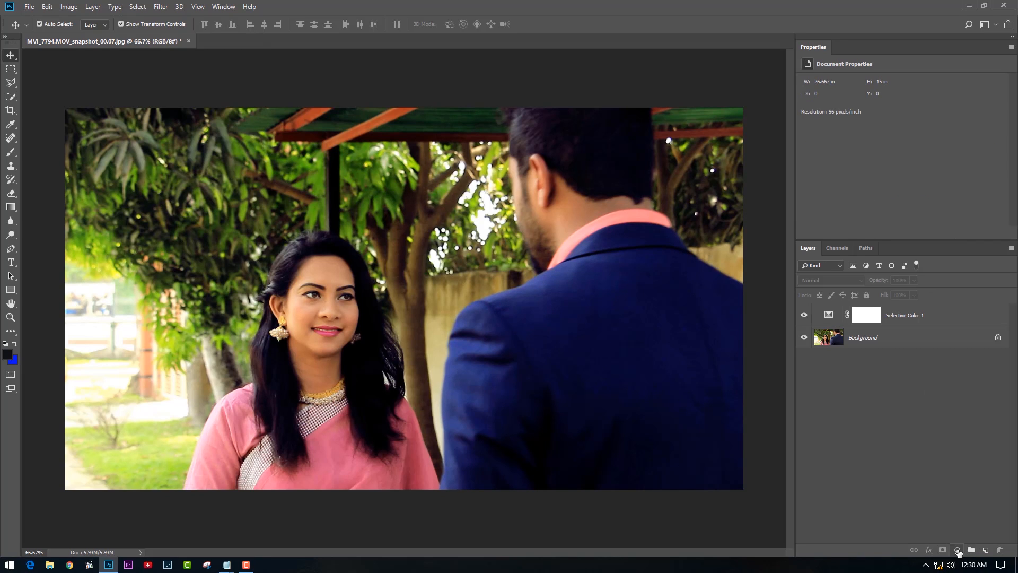
click(957, 550)
click(859, 437)
click(937, 319)
click(927, 416)
click(943, 317)
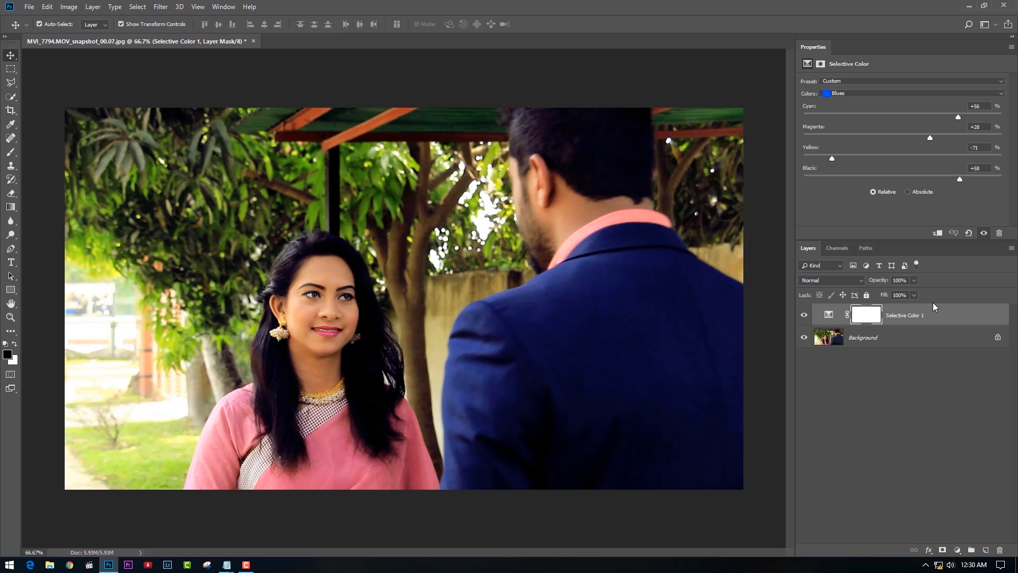
- Export the grade as color lookup tables at Medium quality with 32 grid points, saved as MVI_7794.MOV_snapshot_00.07 in the desktop's New folder
click(29, 8)
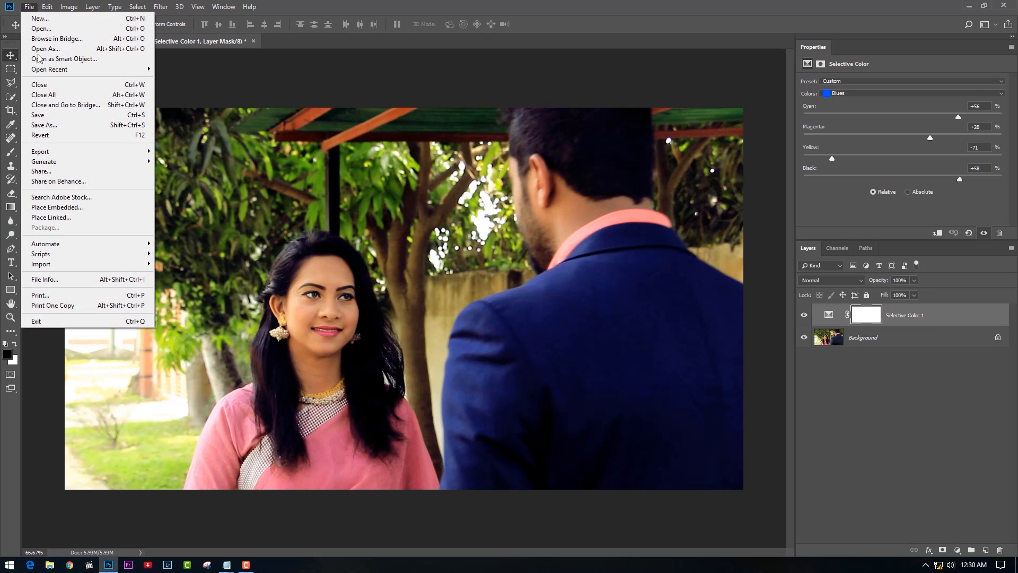
mouse_move(93, 154)
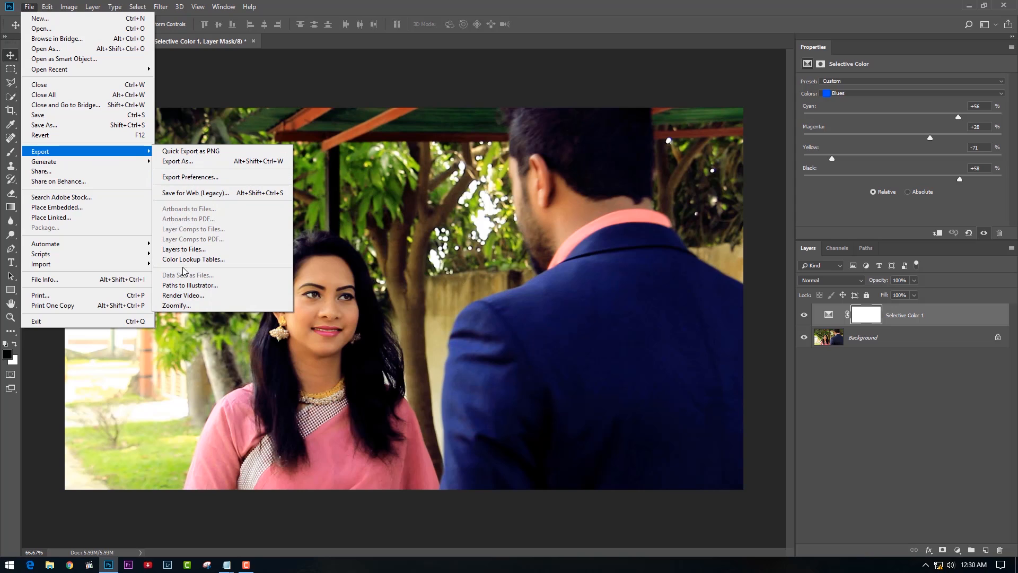
click(228, 261)
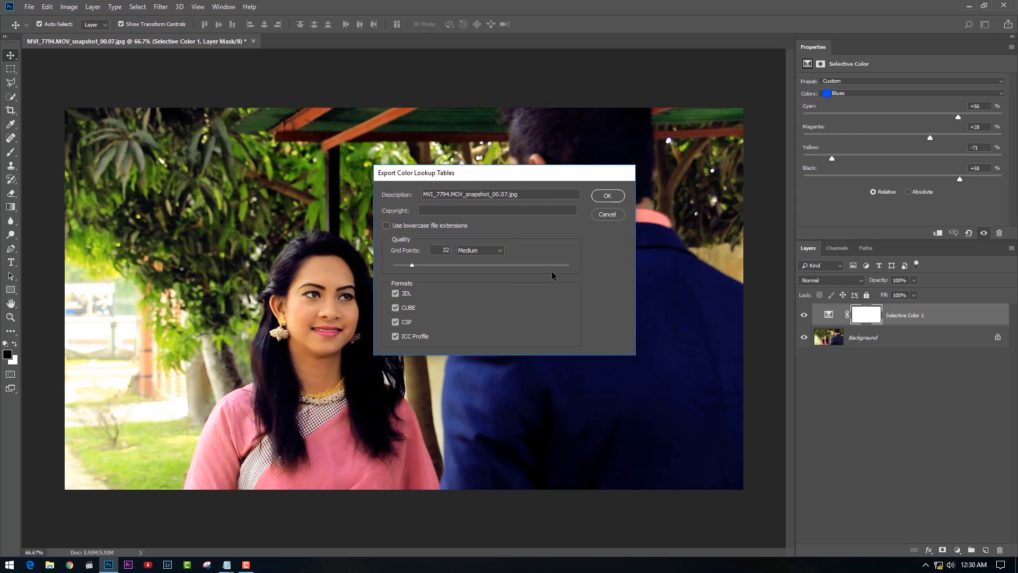
click(477, 250)
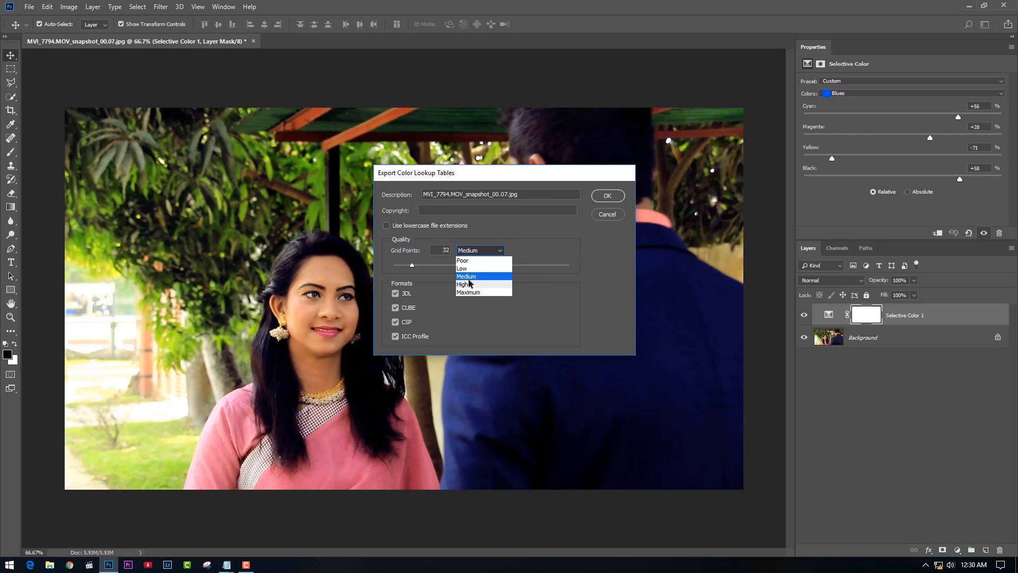
click(478, 278)
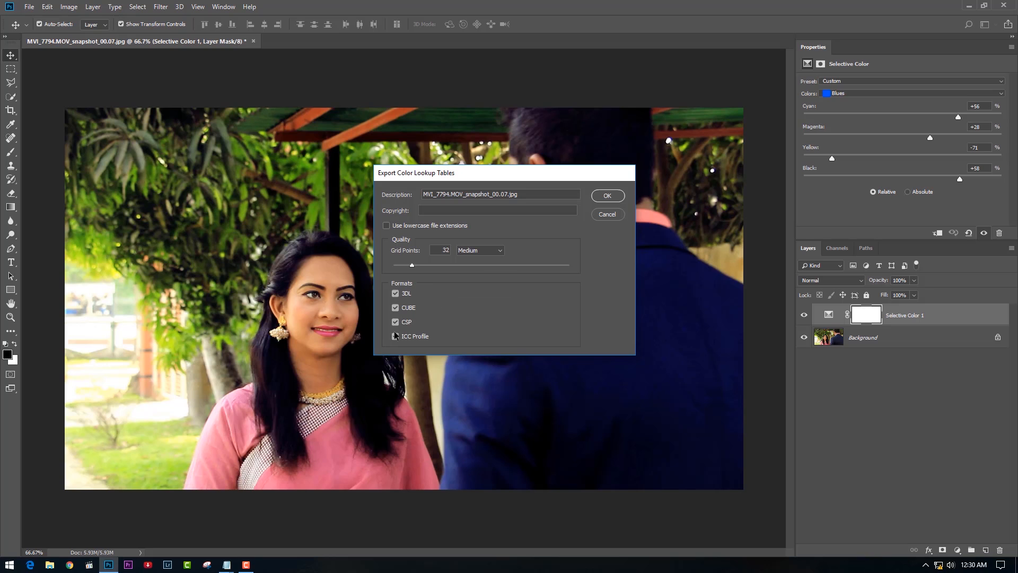
click(608, 197)
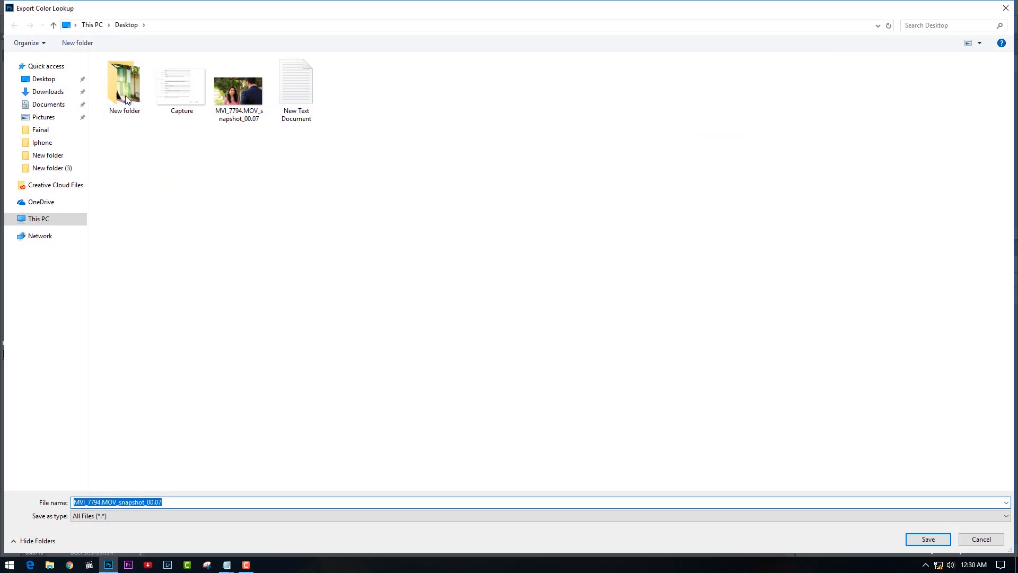
double_click(126, 100)
click(928, 538)
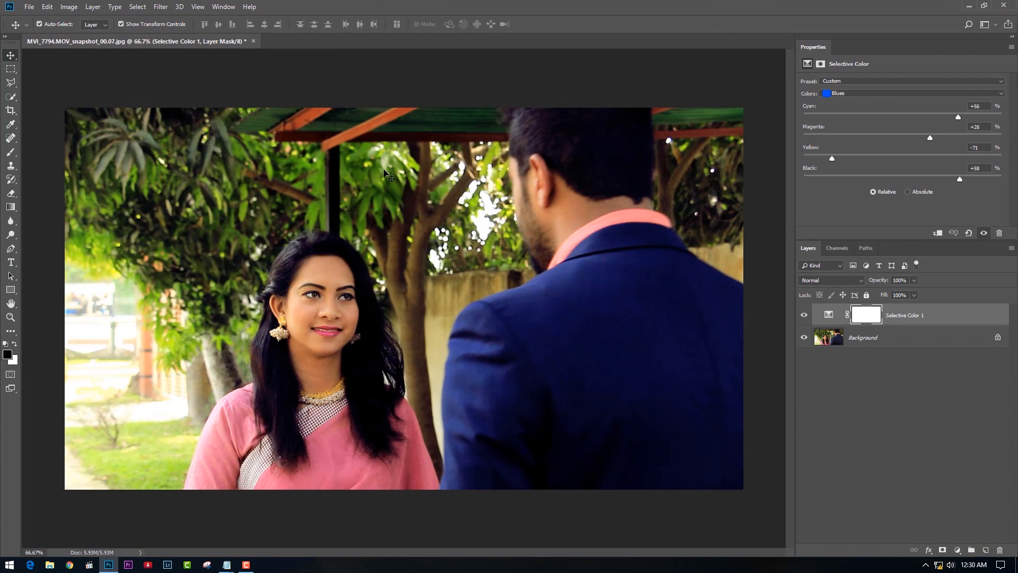
- Close the snapshot document without saving and minimize Photoshop
click(253, 41)
click(505, 218)
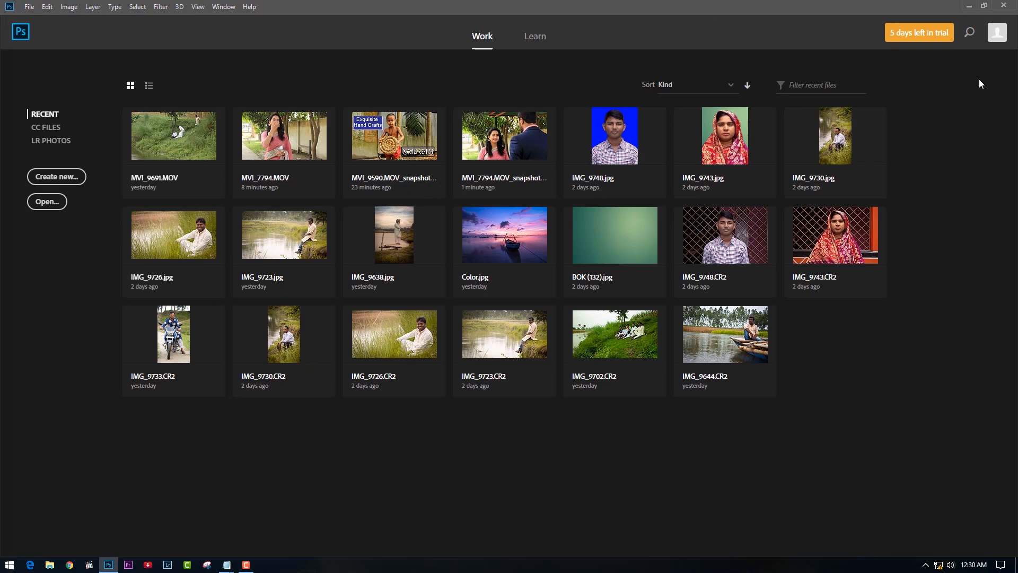
click(970, 7)
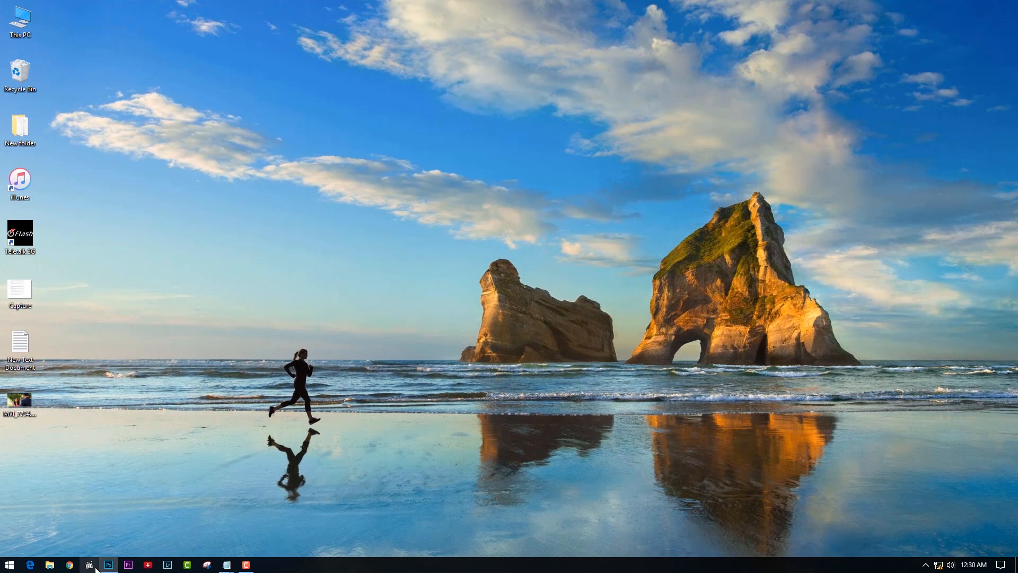
- Launch Premiere Pro, create a new project named Untitled and use the Editing workspace
click(128, 565)
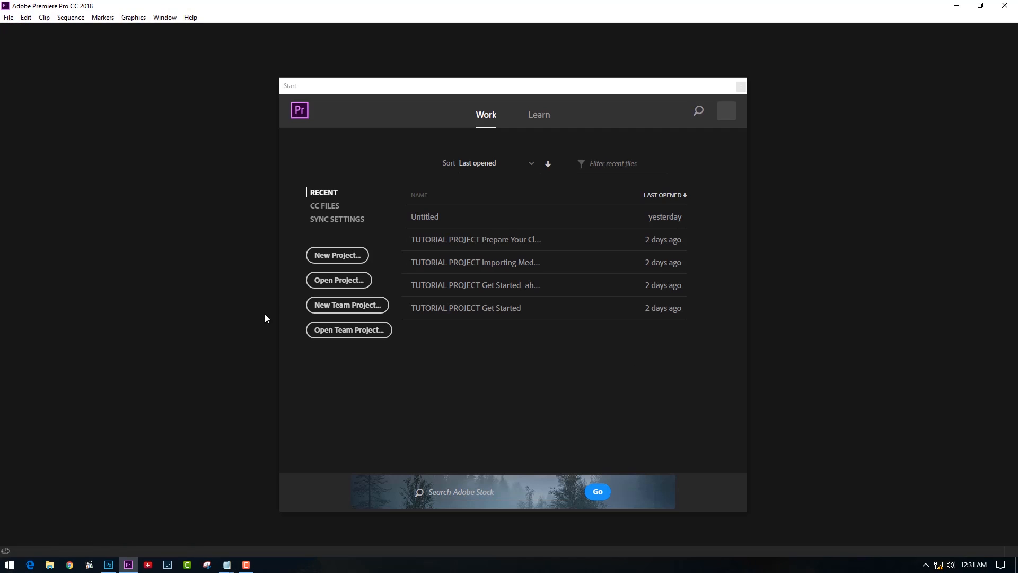
click(341, 258)
click(598, 442)
click(540, 292)
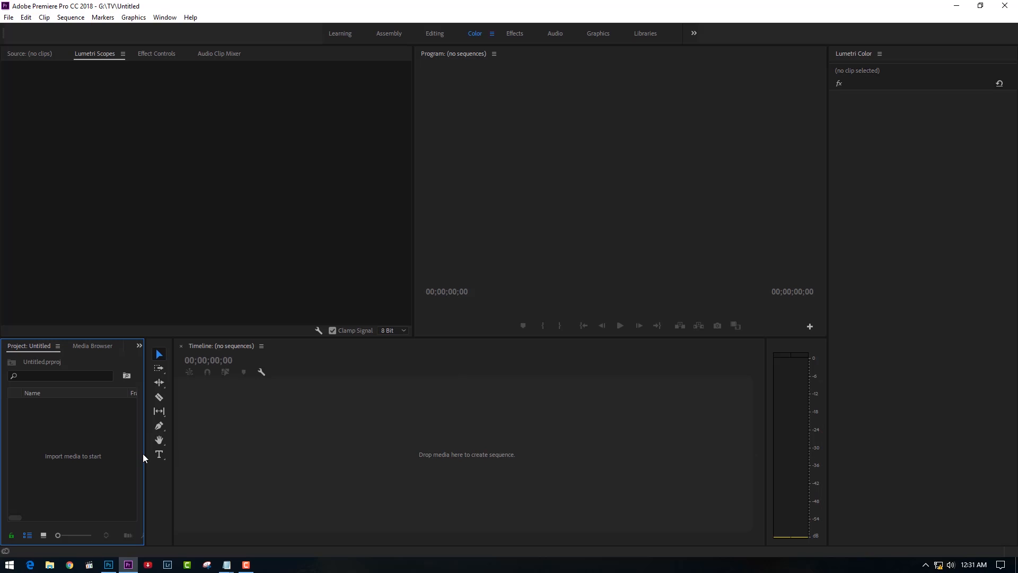
click(434, 34)
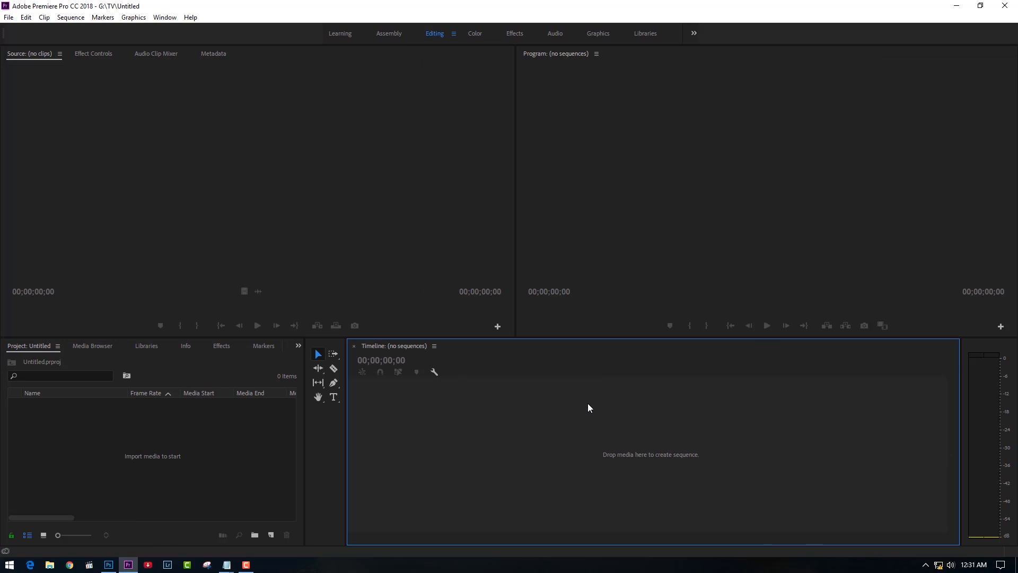
- Import the MVI_7794 video from the desktop's New folder into the project
right_click(170, 460)
click(228, 440)
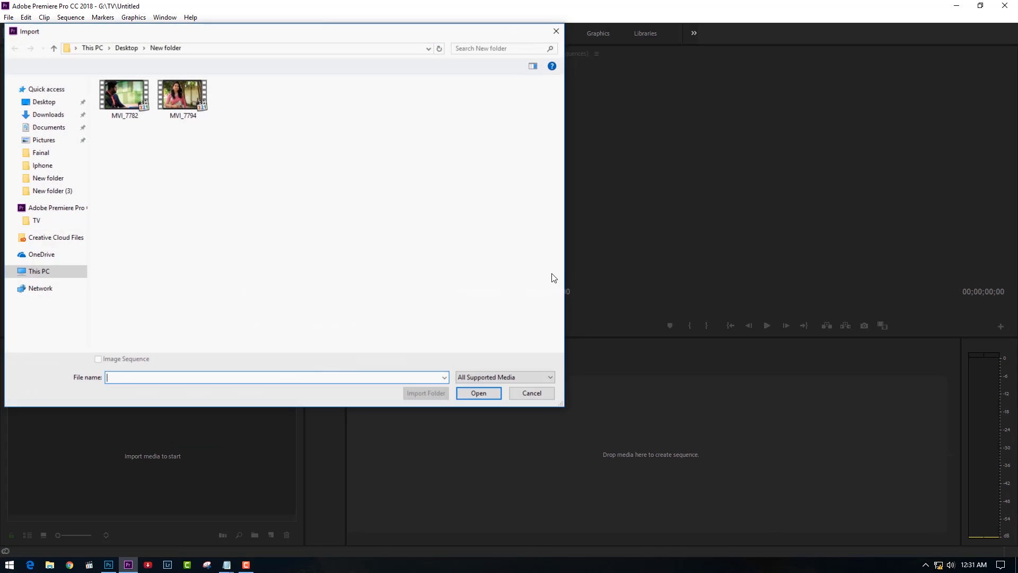
click(182, 95)
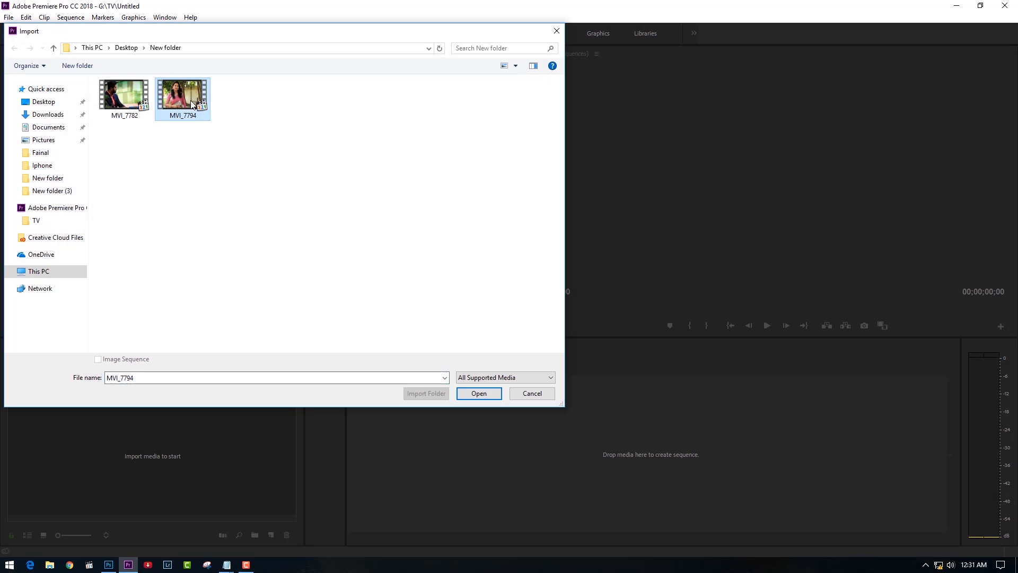
click(481, 394)
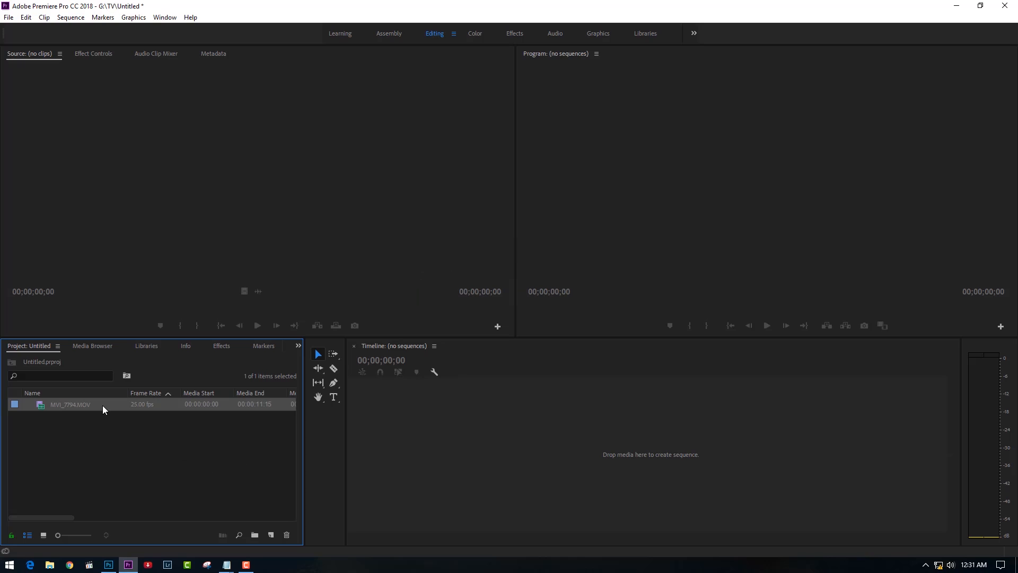
- Create a new sequence from the imported MVI_7794.MOV clip
right_click(102, 403)
click(67, 405)
right_click(68, 405)
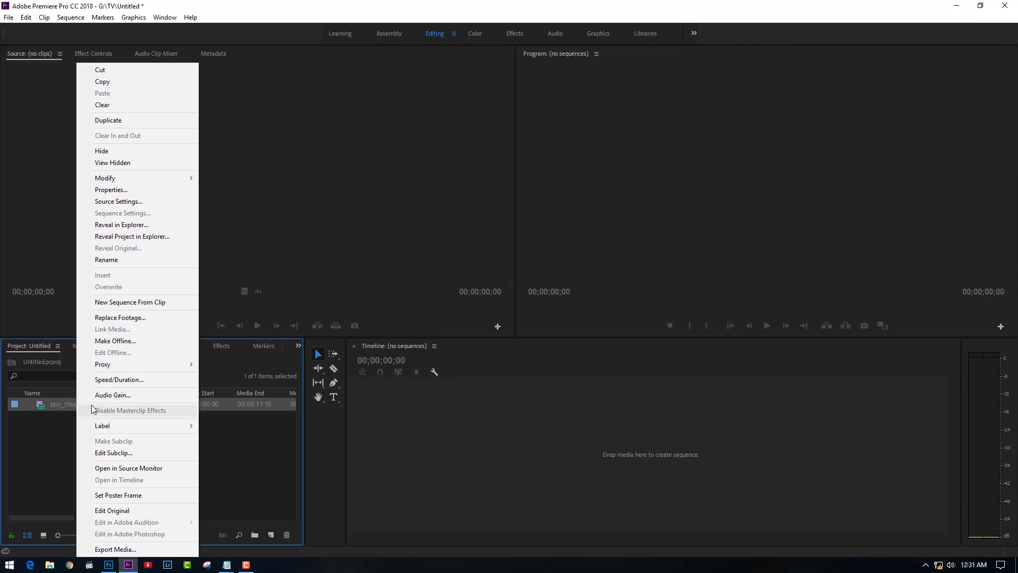
click(166, 304)
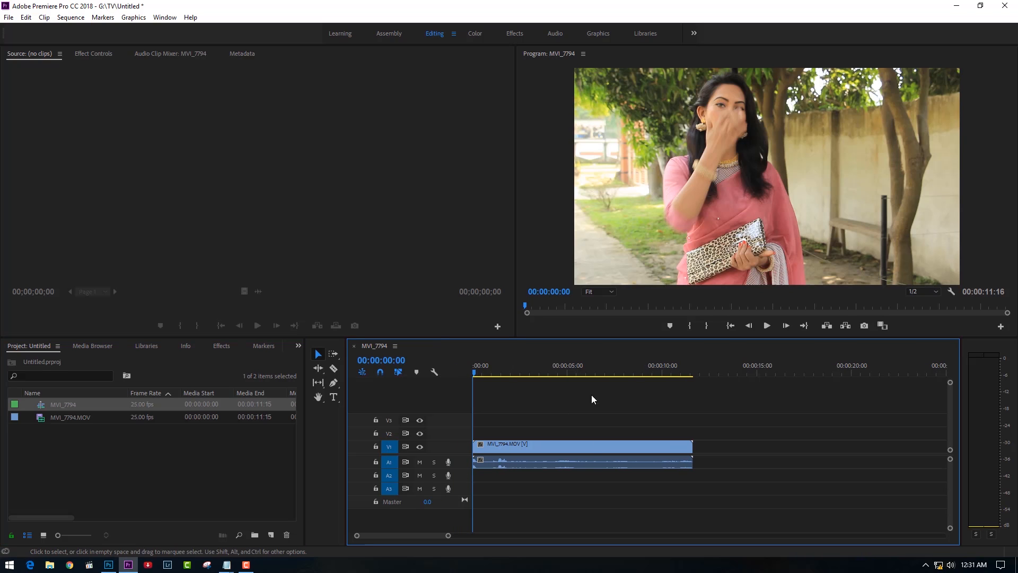
- Mute audio track A1 and trim the clip's start to 00:00:02:21, closing the gap so the sequence starts there
drag(486, 371, 542, 373)
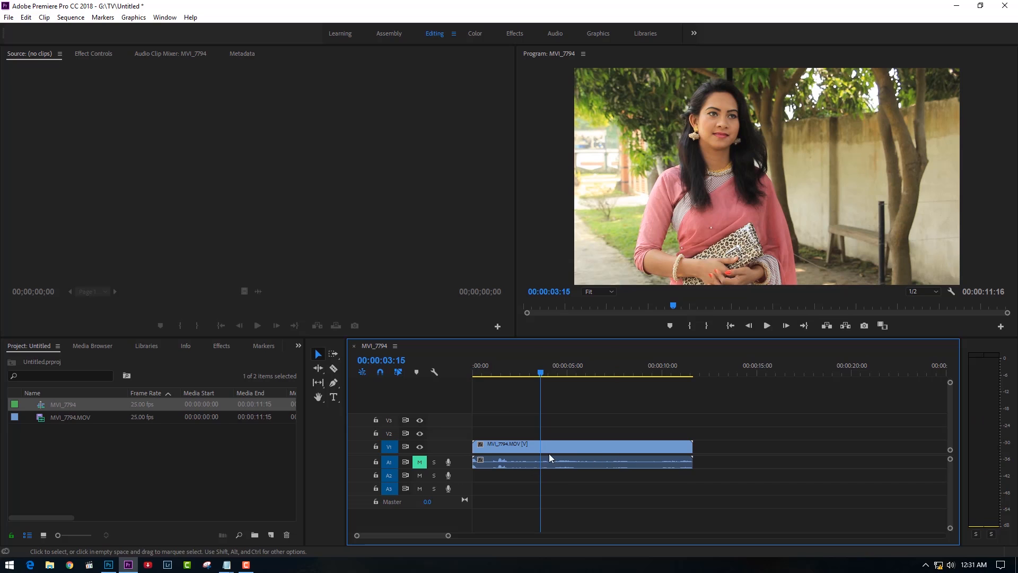
mouse_move(539, 372)
mouse_down()
mouse_move(494, 371)
mouse_move(526, 375)
mouse_up()
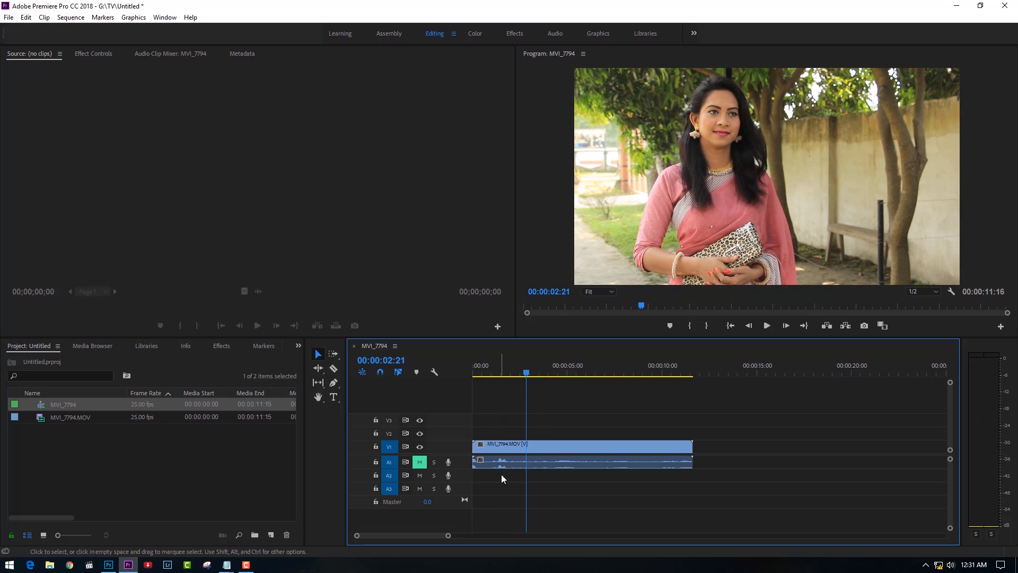
drag(476, 443, 528, 447)
drag(525, 373, 586, 381)
click(683, 412)
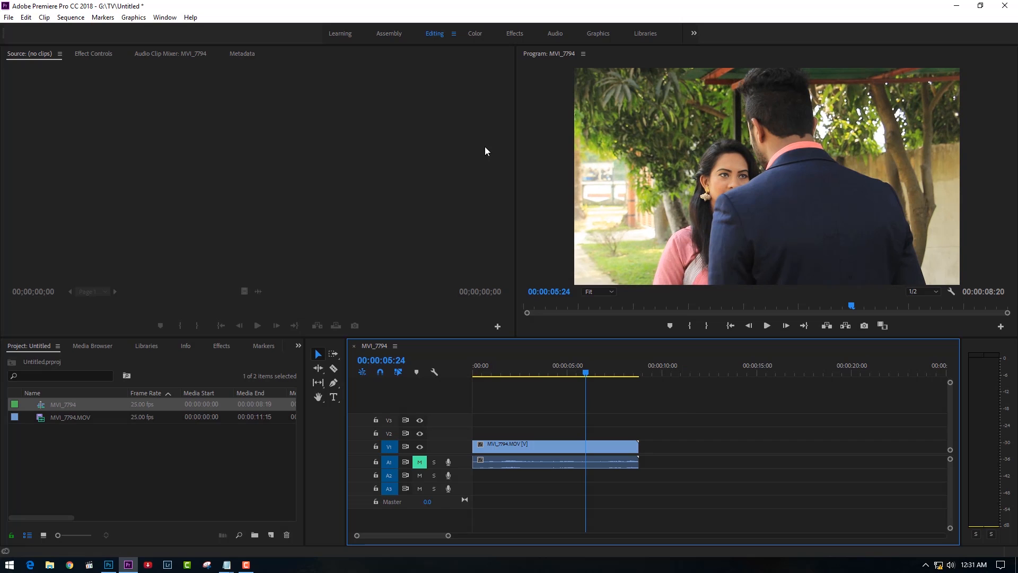
- In the Color workspace, apply MVI_7794.MOV_snapshot_00.07.CUBE from the desktop's New folder as the timeline clip's Input LUT
click(475, 34)
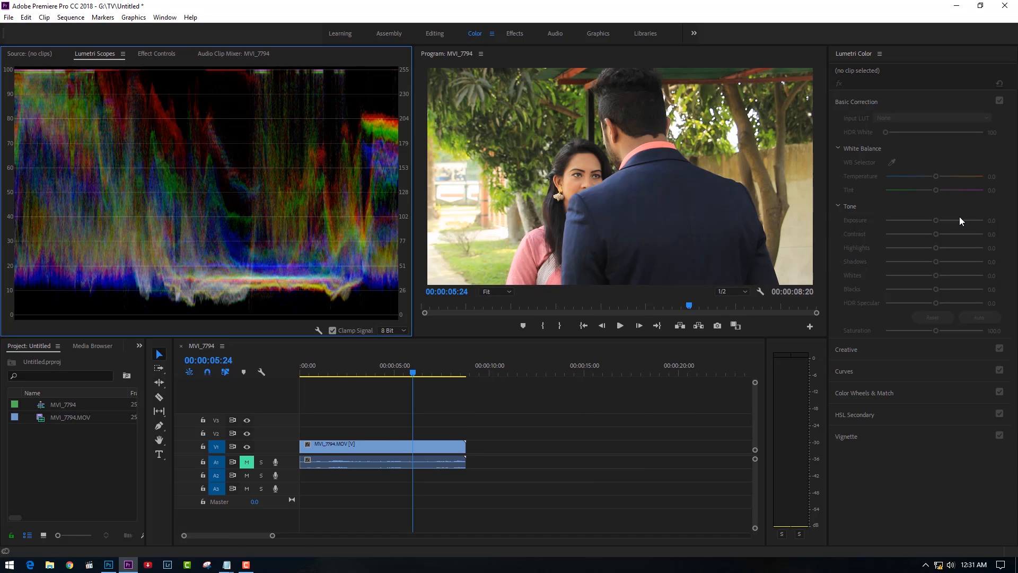
click(417, 445)
click(914, 121)
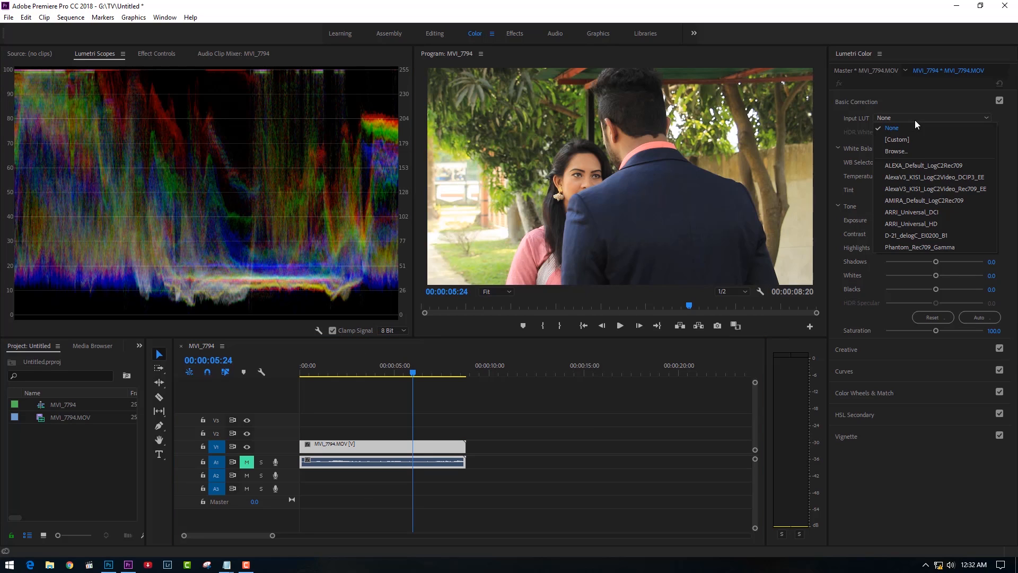
click(925, 150)
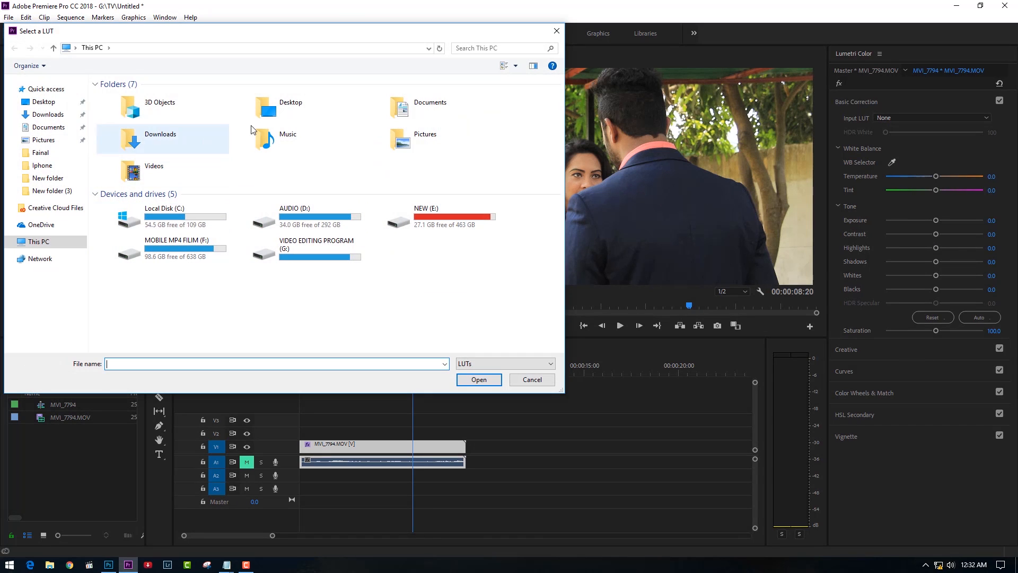
double_click(300, 106)
double_click(127, 127)
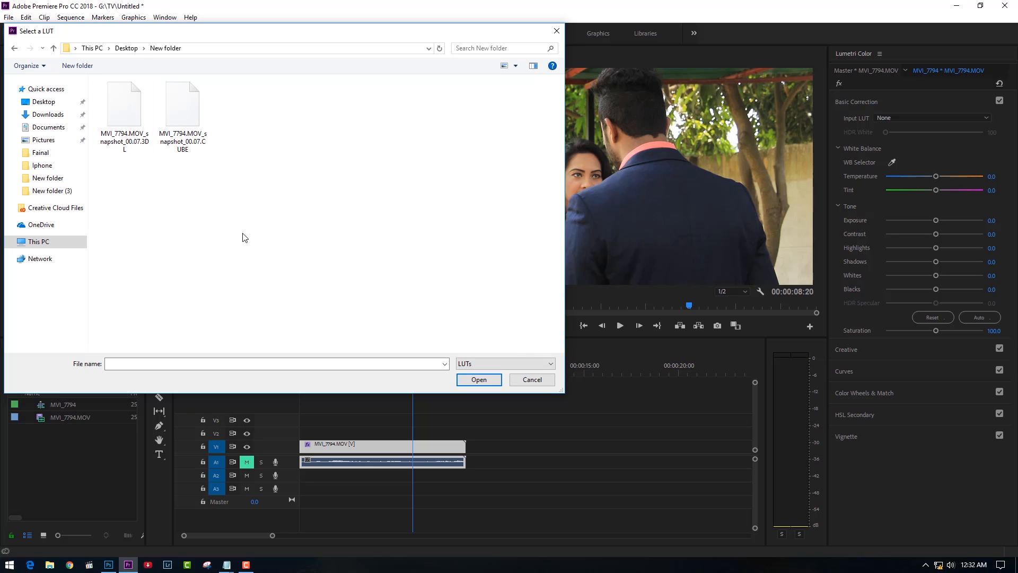
right_click(251, 200)
mouse_move(274, 207)
click(386, 265)
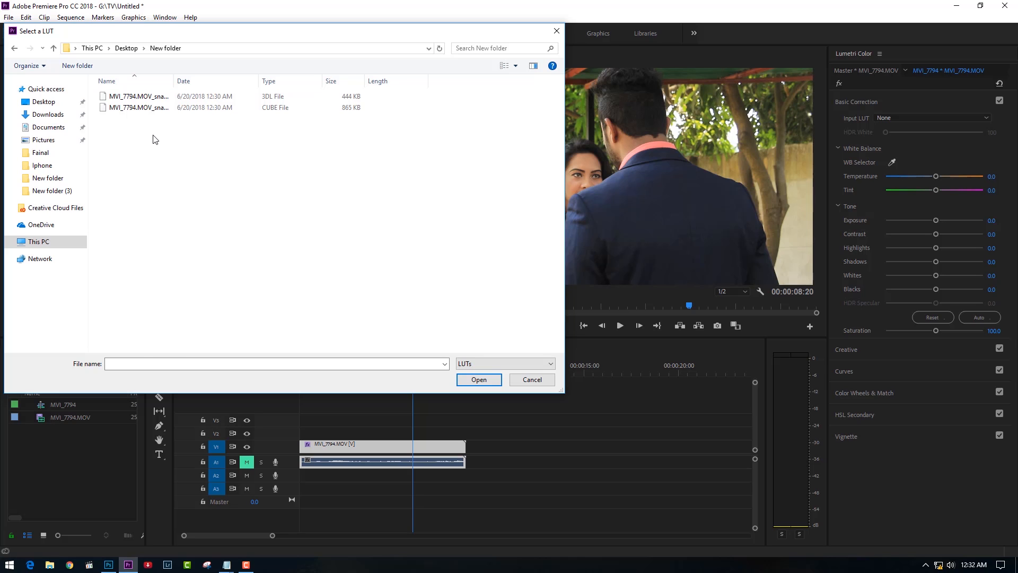
click(142, 107)
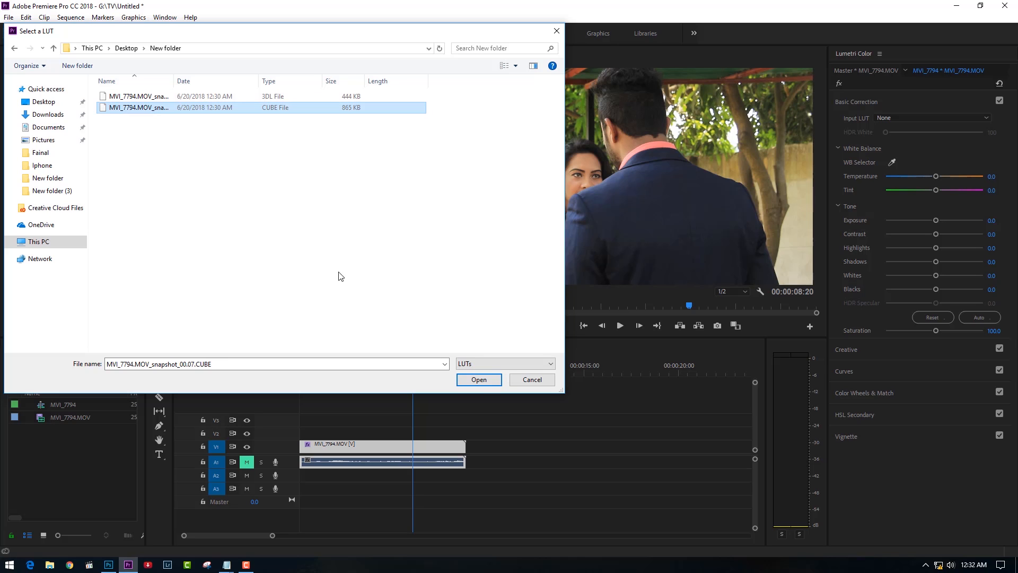
click(478, 381)
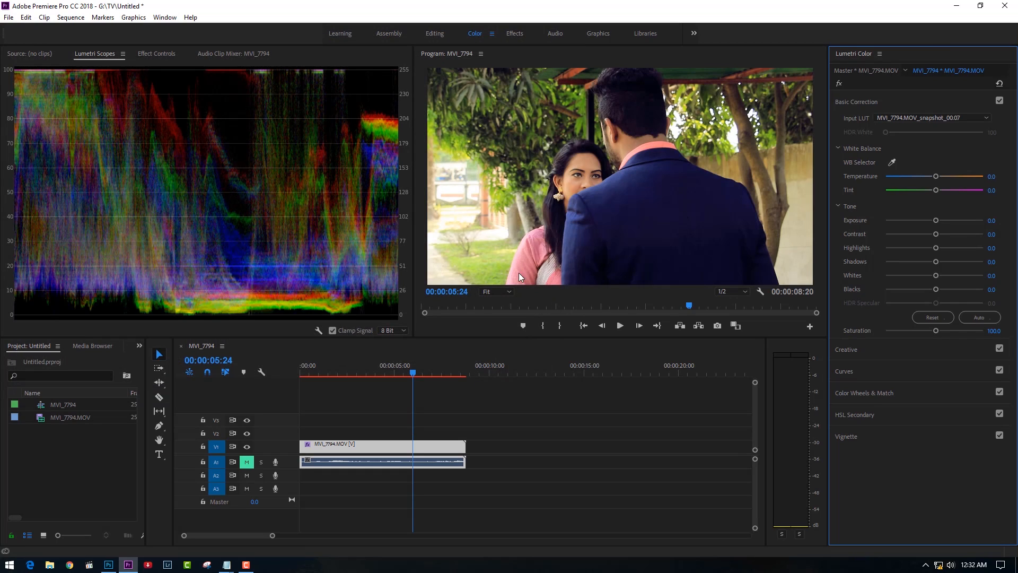
- Play the graded MVI_7794 sequence from its beginning to check the look, and stop playback
drag(418, 373, 256, 370)
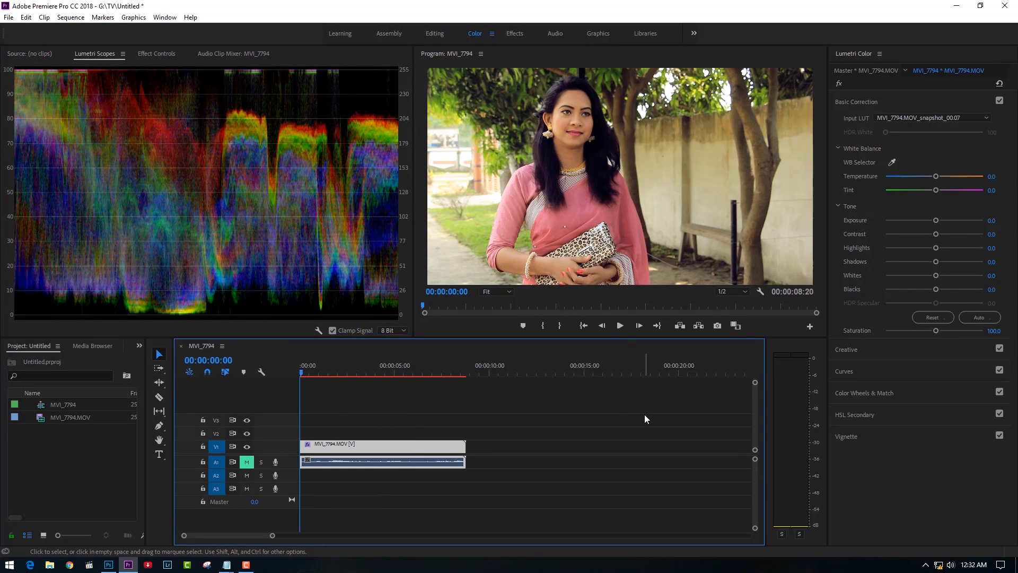
click(619, 325)
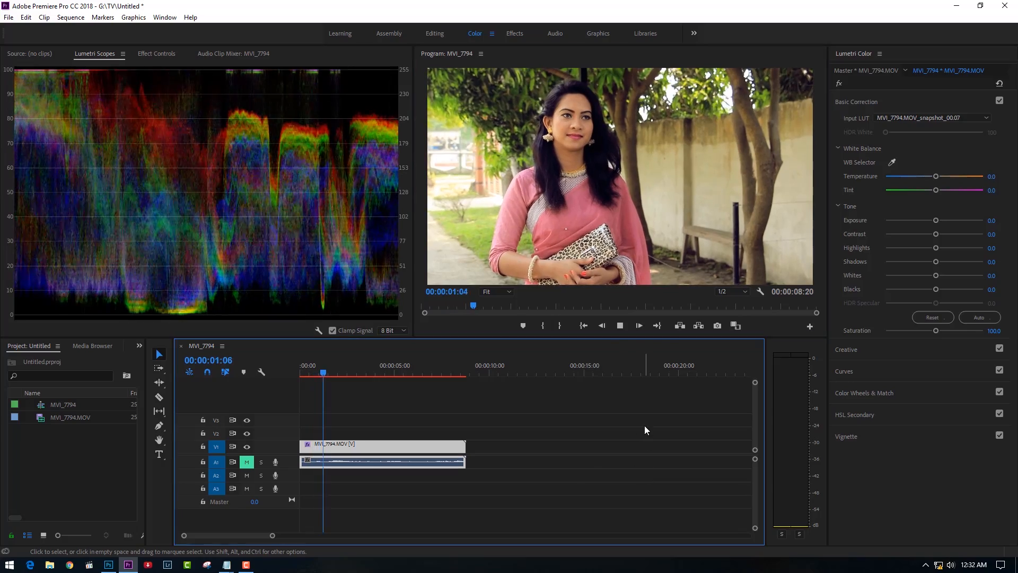
click(646, 457)
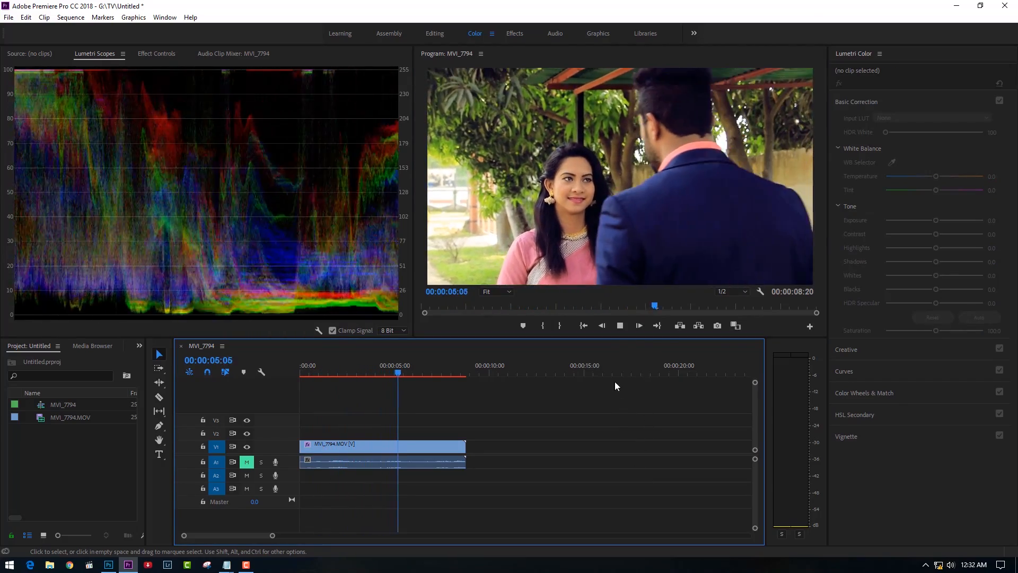
click(619, 326)
click(109, 564)
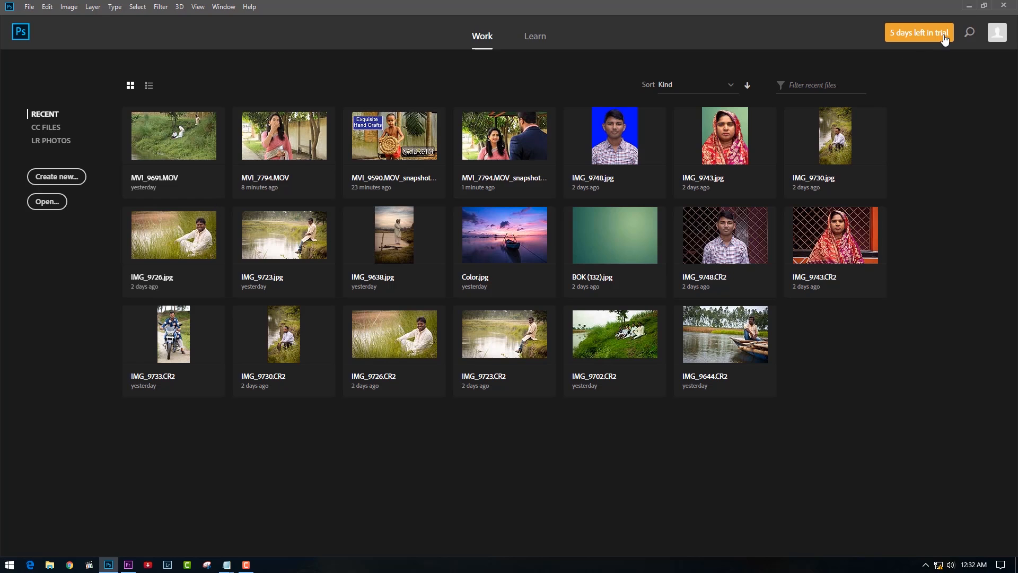
click(971, 6)
click(532, 421)
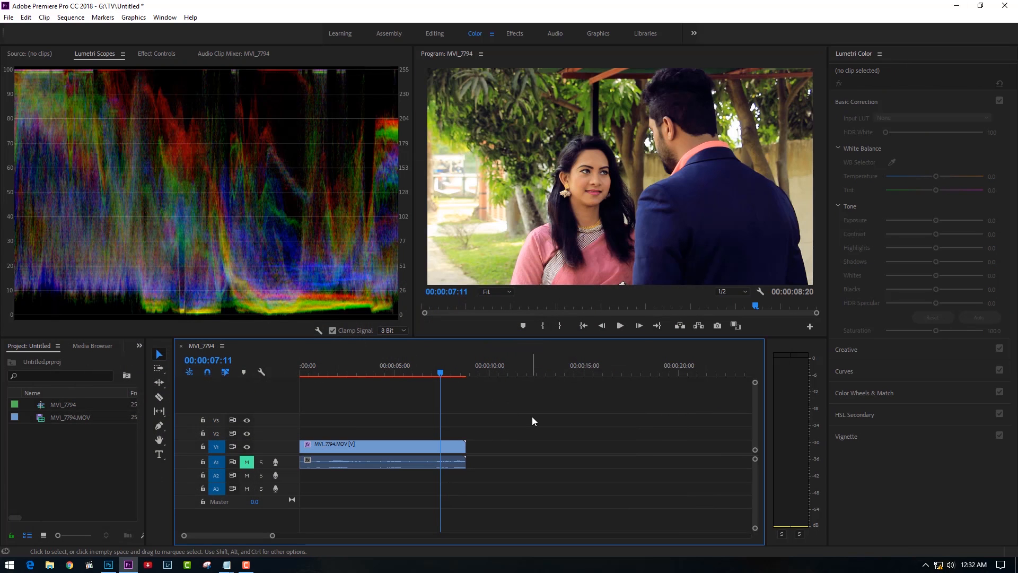
mouse_move(441, 372)
mouse_down()
mouse_move(273, 372)
mouse_move(428, 383)
mouse_up()
click(516, 405)
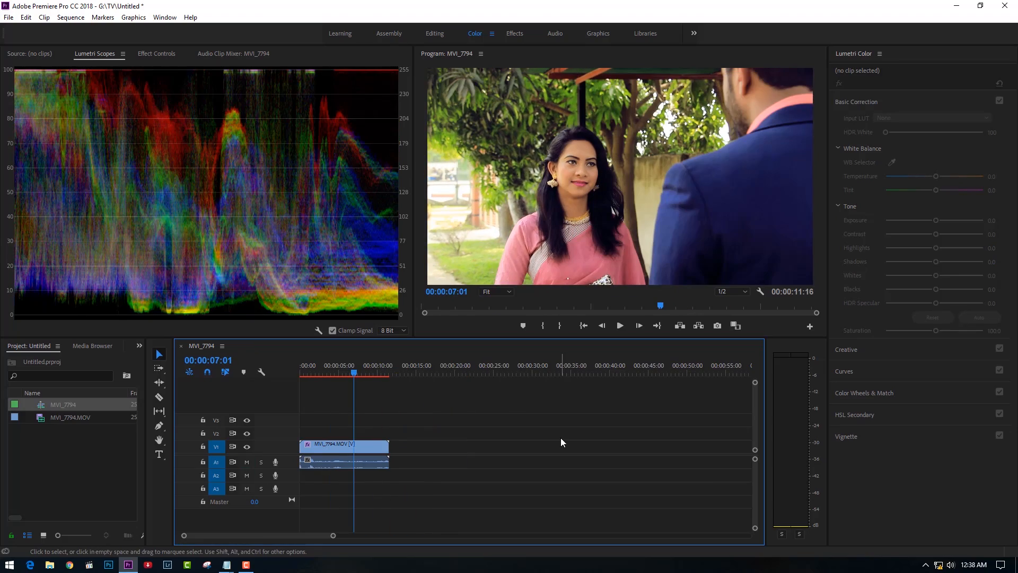
- Set up a media export of the MVI_7794 sequence in H.264 format with the YouTube 1080p HD preset
click(8, 17)
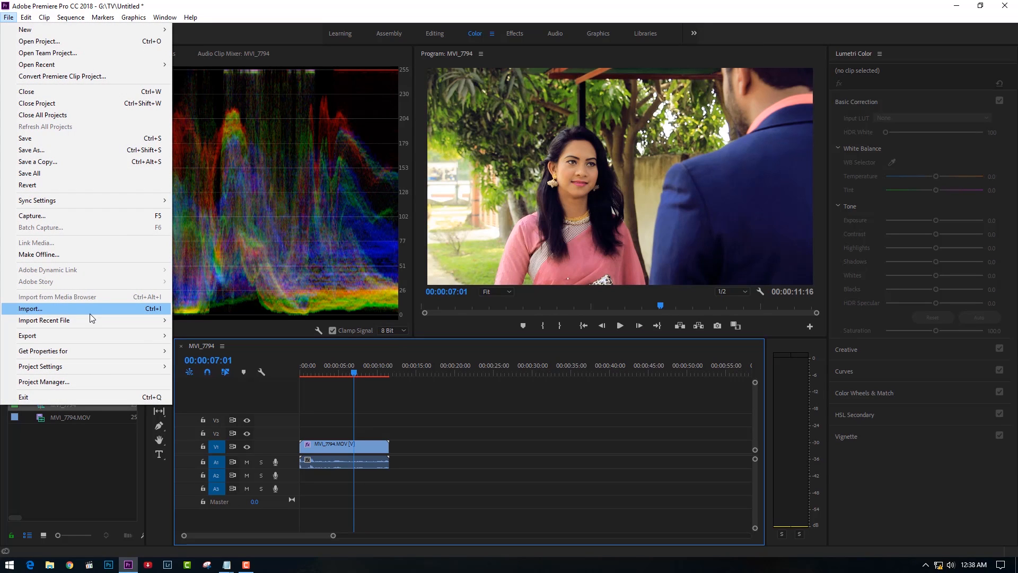
mouse_move(88, 337)
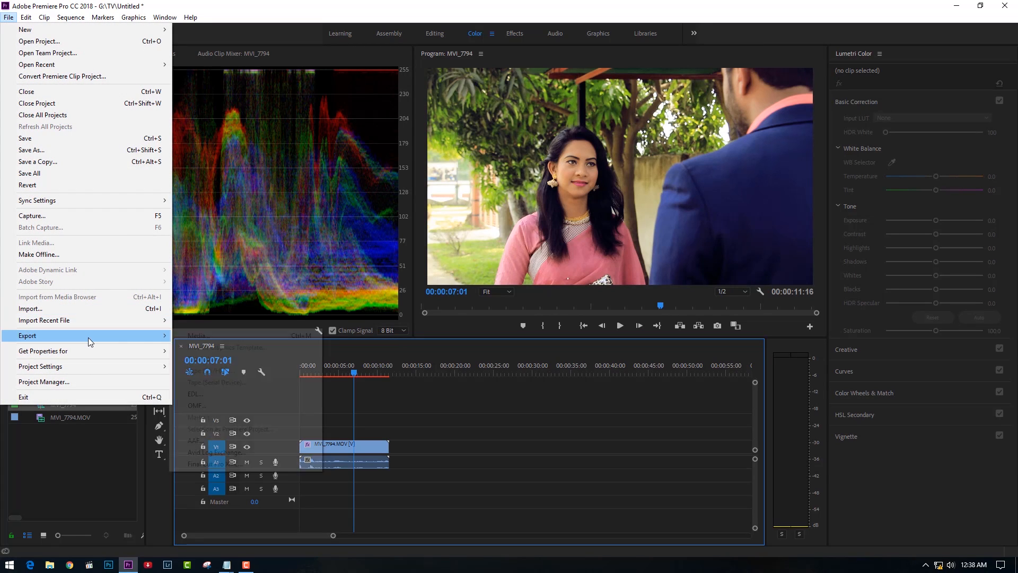
click(217, 336)
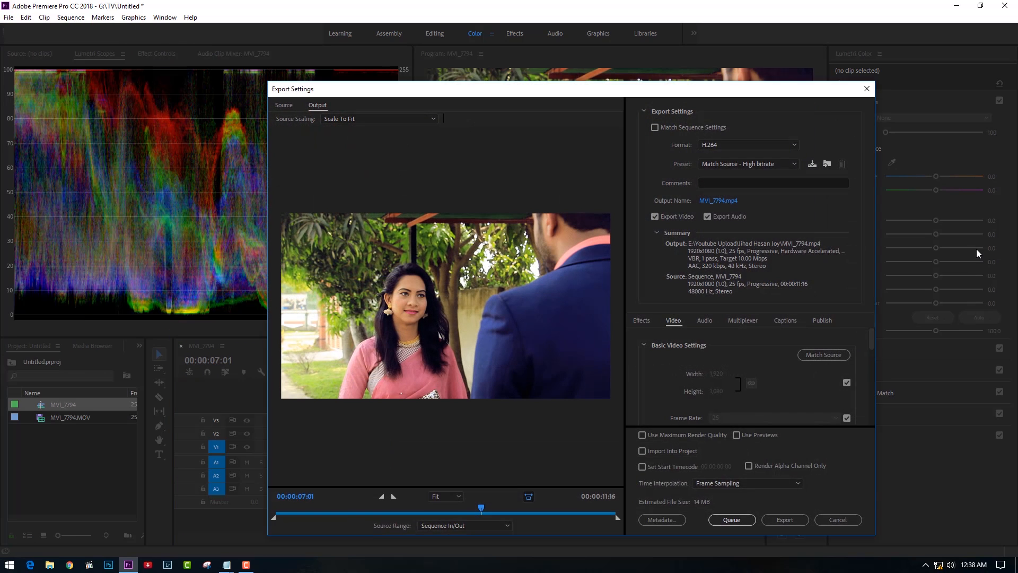
click(694, 112)
click(701, 253)
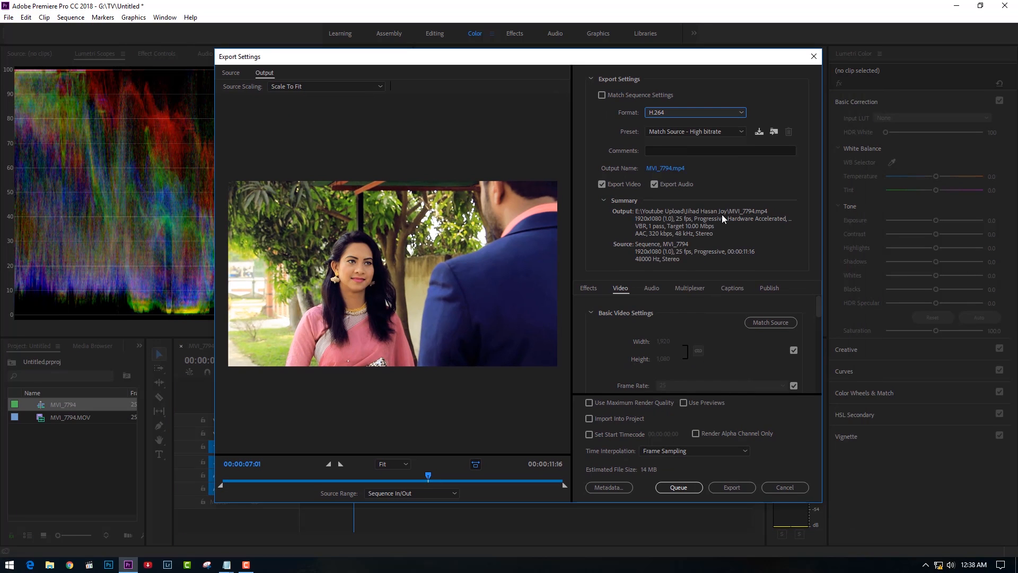
click(740, 133)
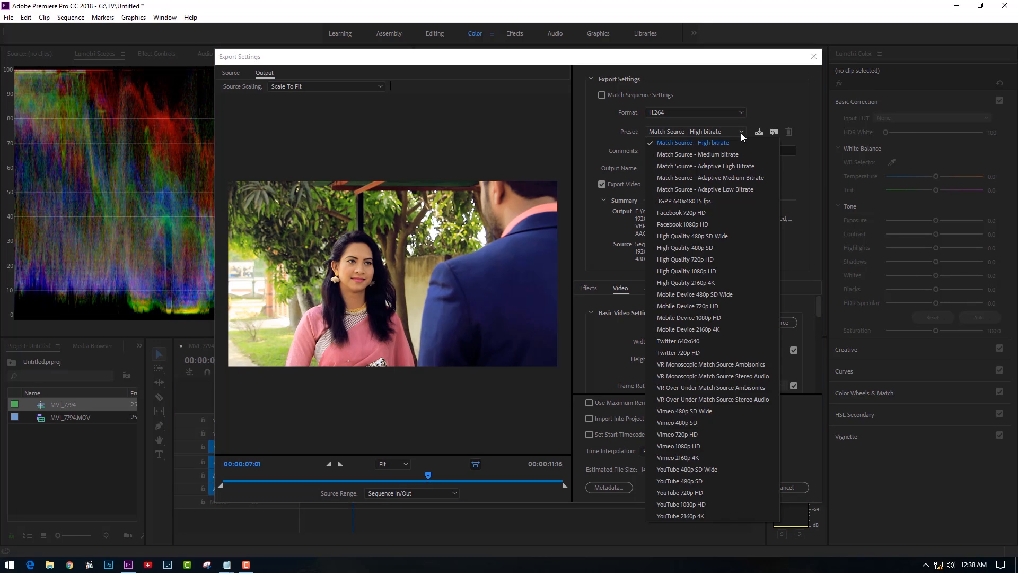
click(710, 504)
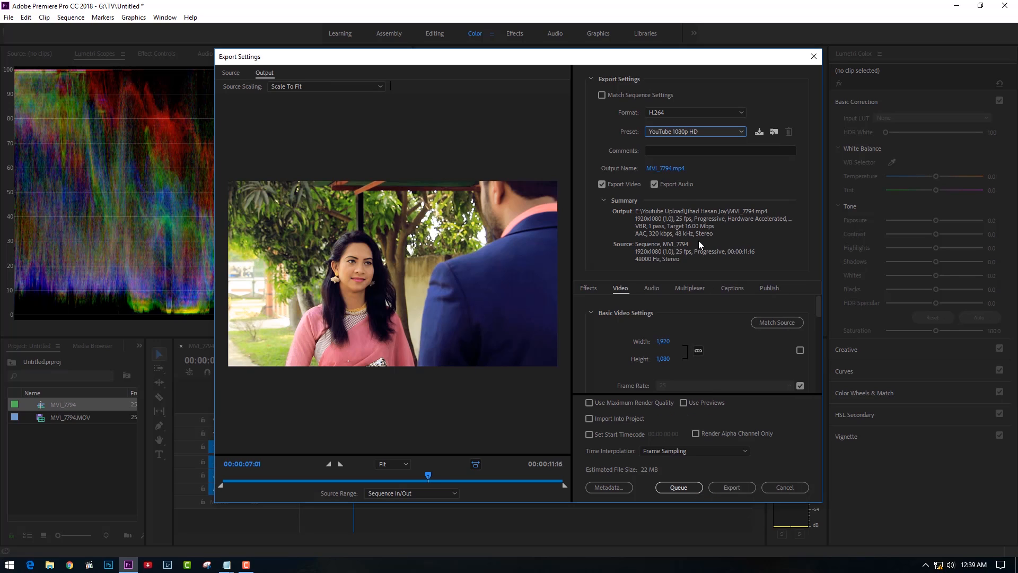
- Set the output file to MVI_7794.mp4 in the desktop's New folder and export the video
click(671, 169)
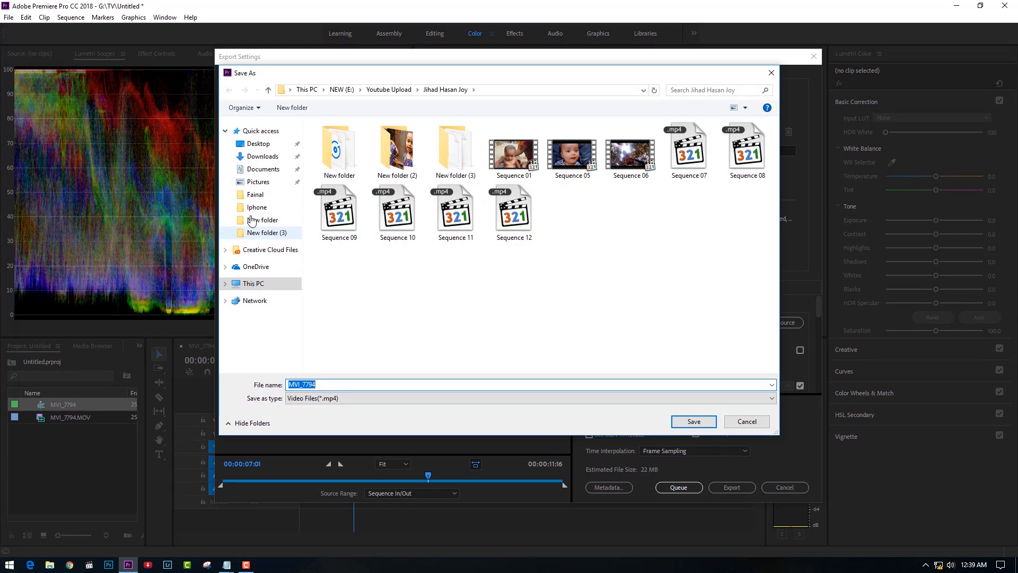
click(258, 143)
double_click(347, 167)
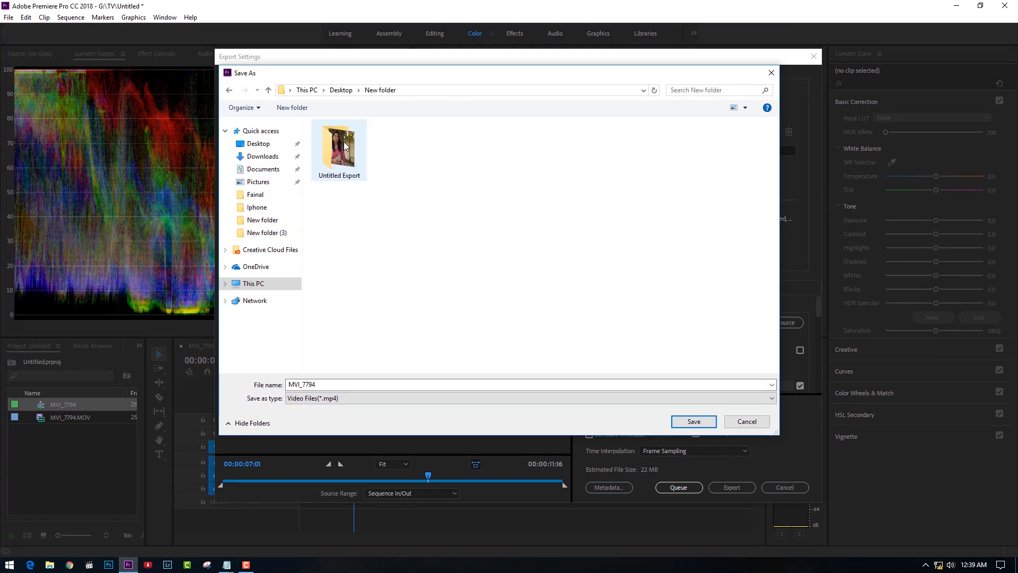
click(694, 422)
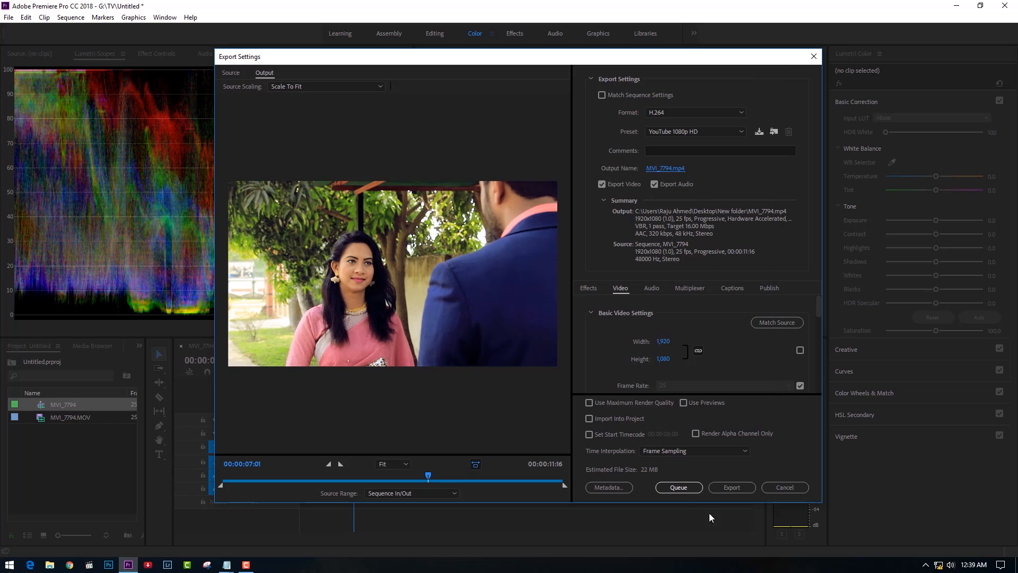
click(736, 491)
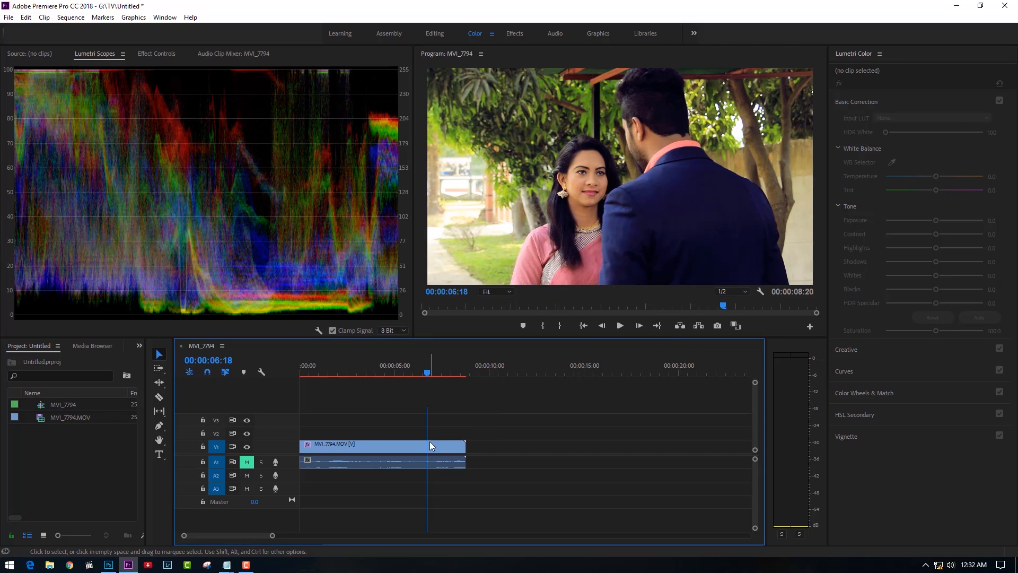
- Switch to Lightroom and continue with its trial
click(430, 444)
click(481, 426)
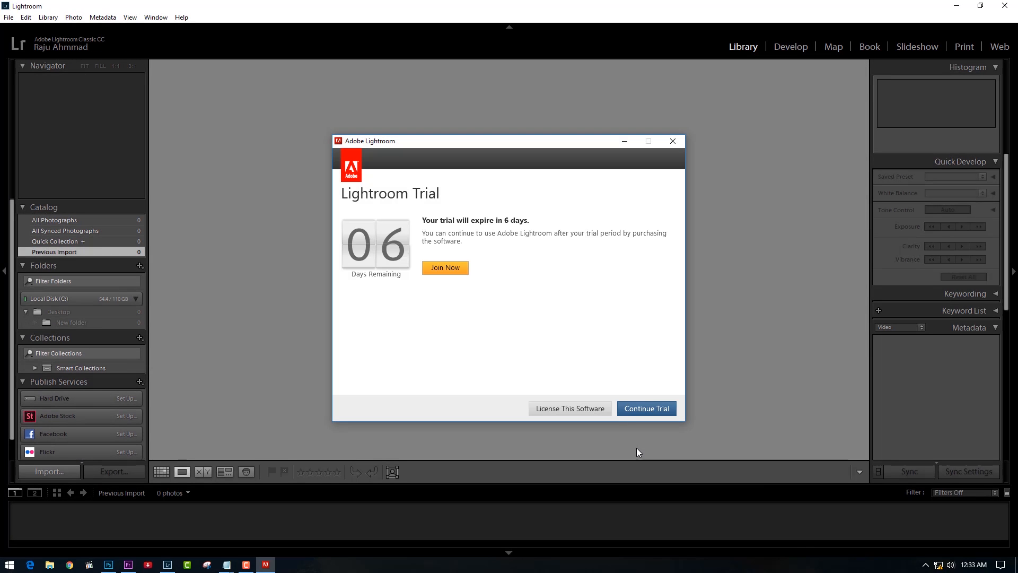
click(645, 409)
- Import only MVI_7794.MOV_snapshot_00.07.jpg from the Desktop folder into the catalog and open the photo in large view
click(8, 17)
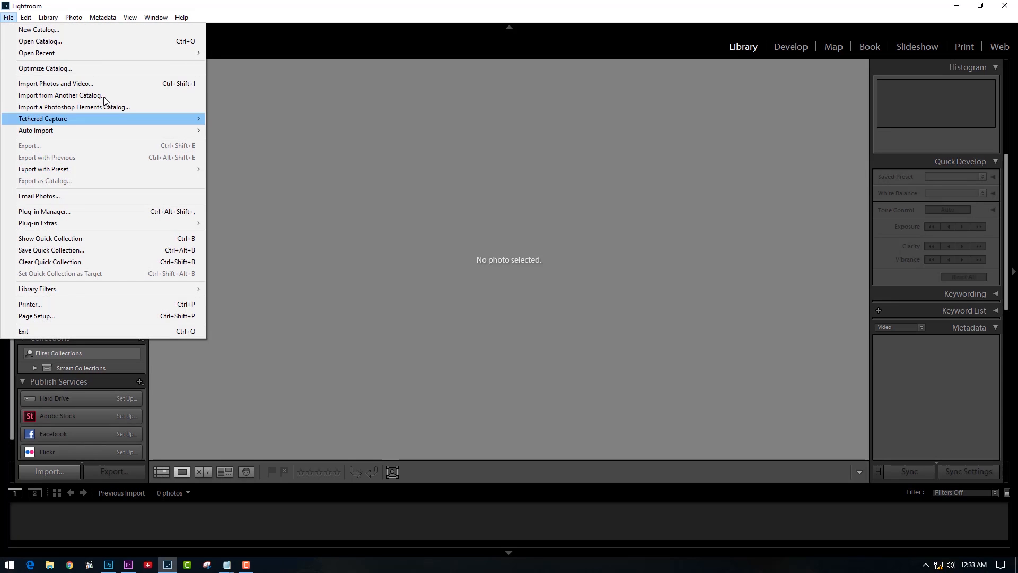
click(85, 88)
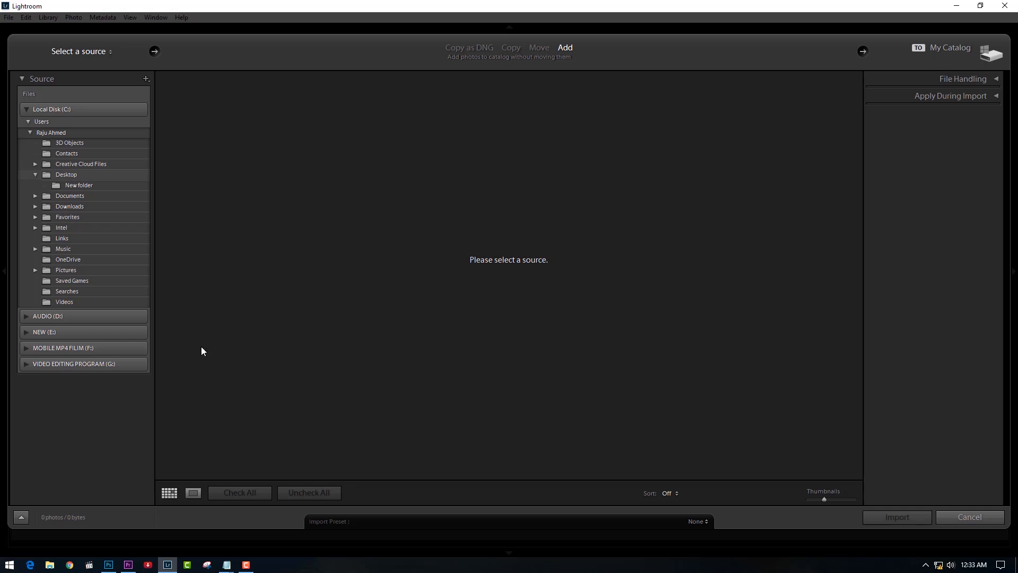
click(69, 177)
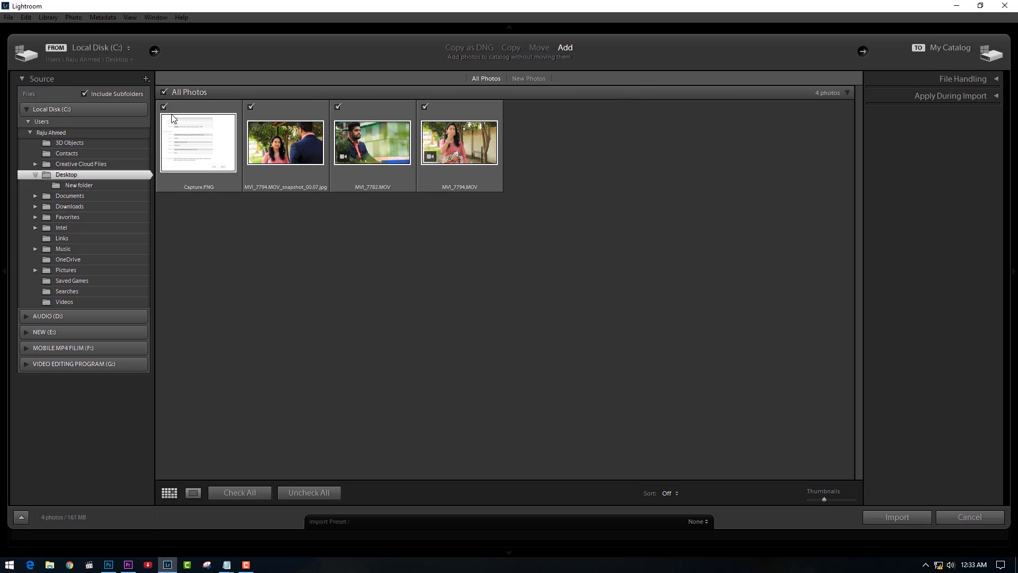
click(164, 92)
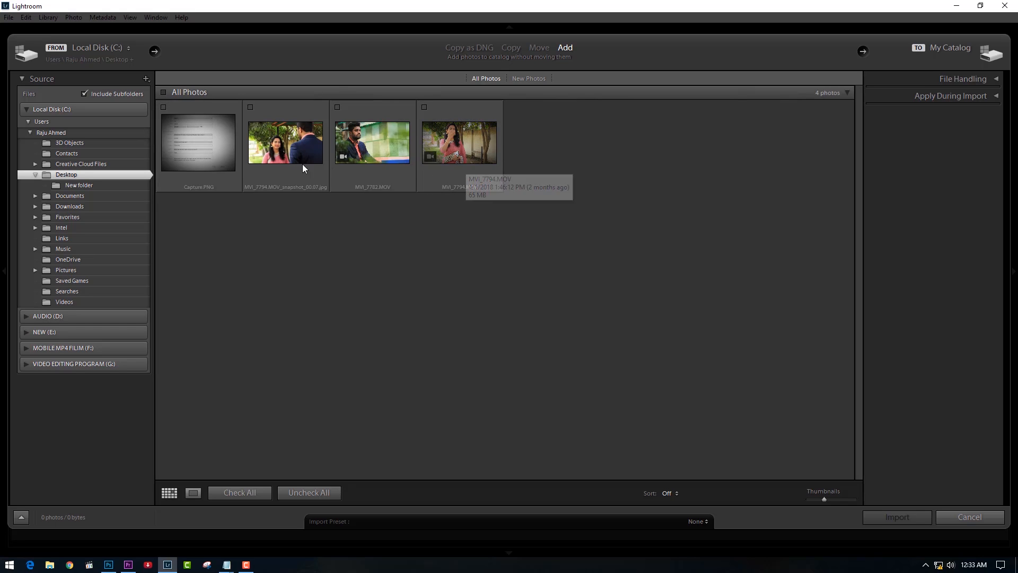
click(251, 107)
click(892, 517)
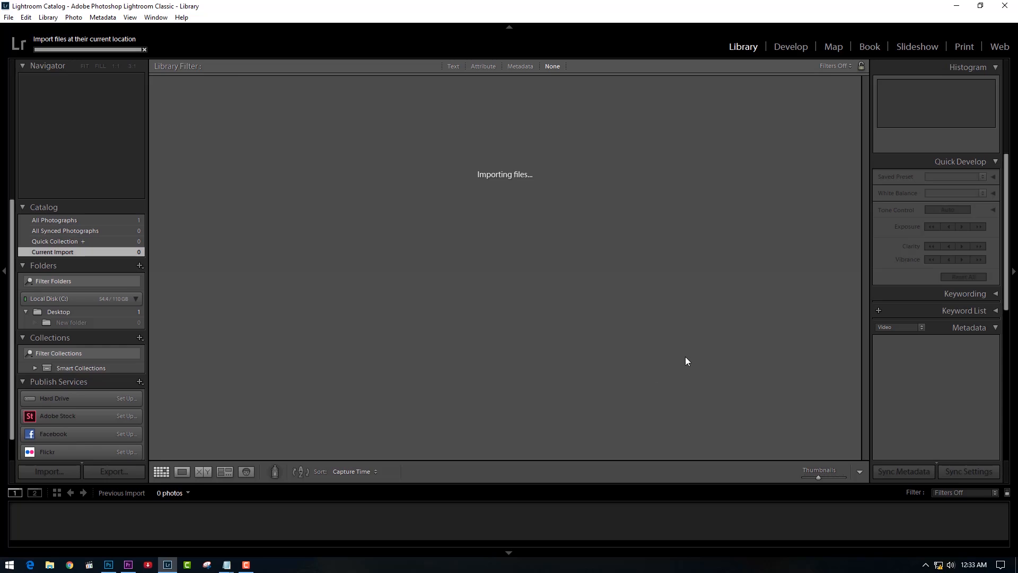
double_click(194, 116)
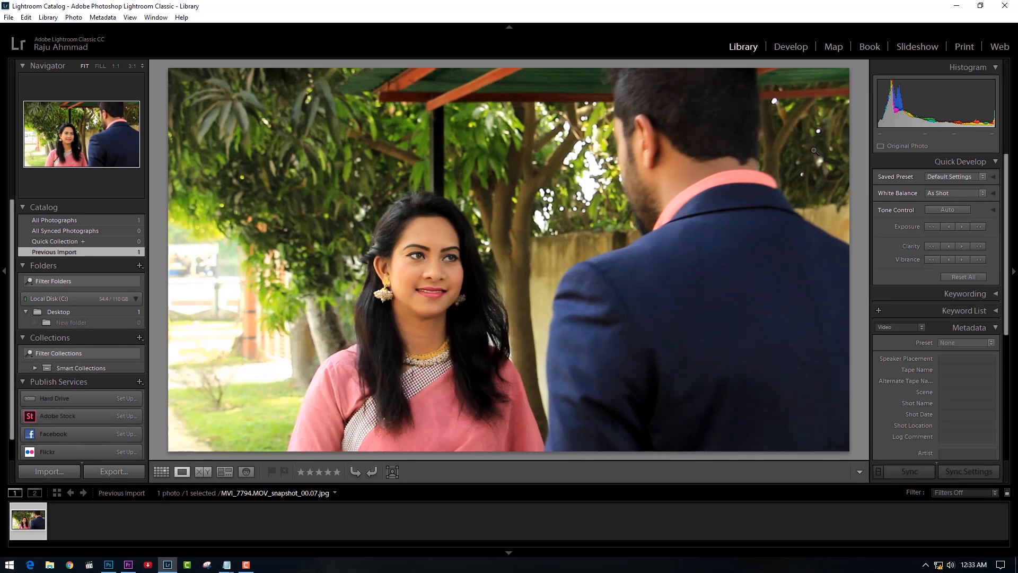
- Open the snapshot photo in the Develop module and advance through the introductory tips until they close
click(786, 48)
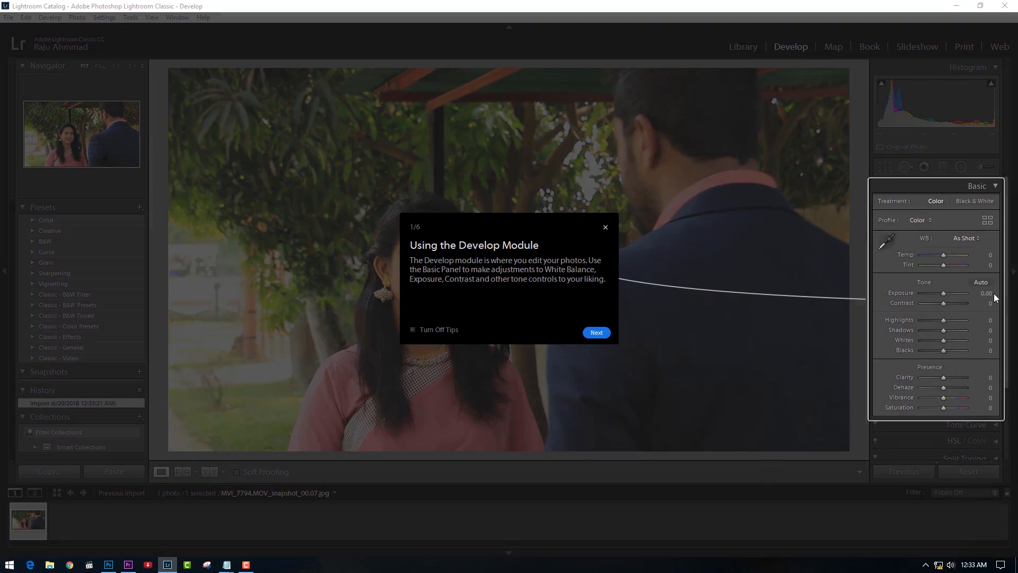
click(596, 333)
click(597, 334)
click(597, 334)
click(597, 334)
click(597, 334)
click(597, 334)
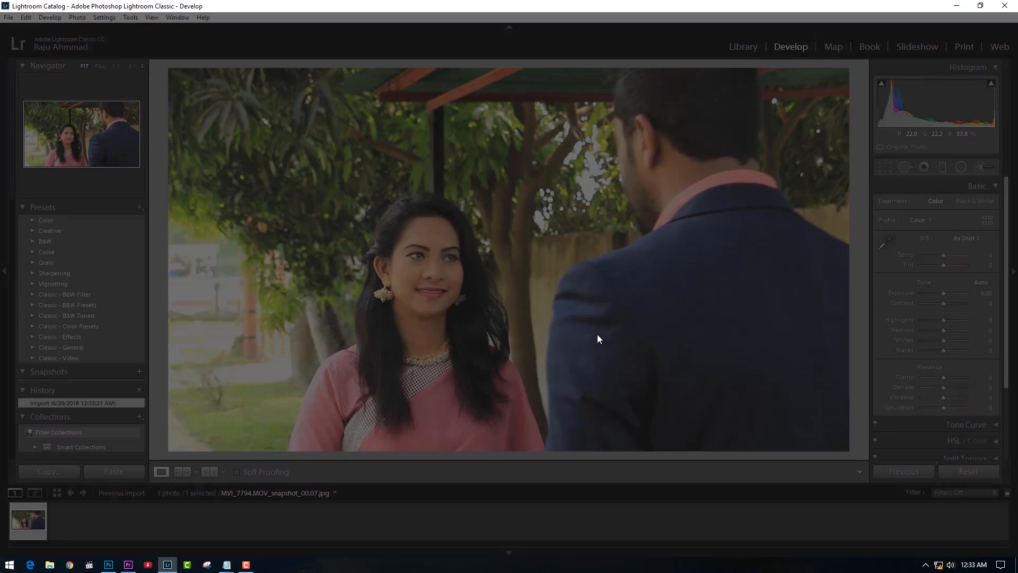
- Lower the photo's exposure to -0.36 and expand the Tone Curve settings
mouse_move(944, 293)
mouse_down()
mouse_move(934, 294)
mouse_move(942, 292)
mouse_up()
scroll(1008, 329, down, 1)
scroll(1009, 329, down, 3)
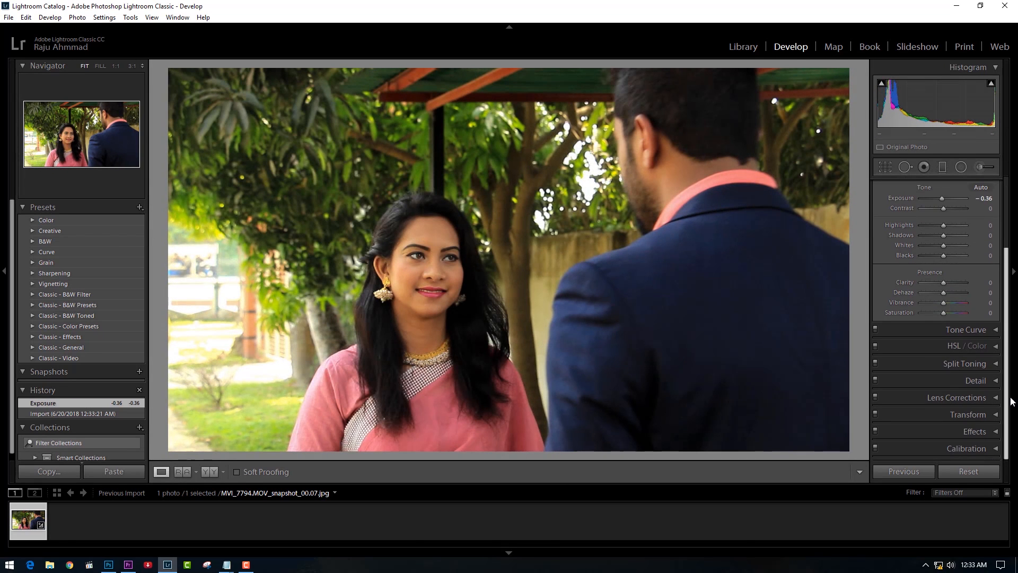
click(976, 330)
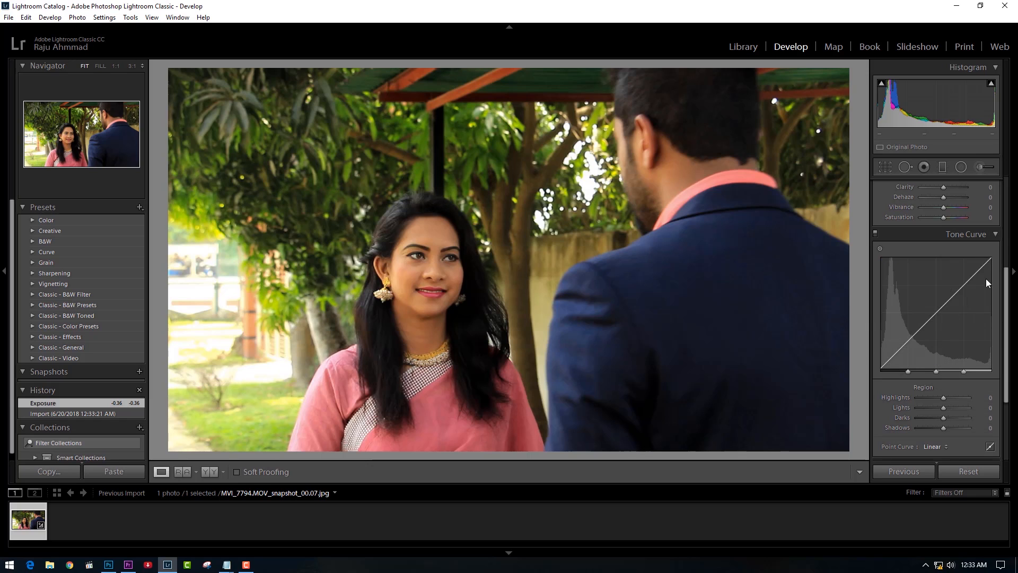
scroll(1003, 353, down, 3)
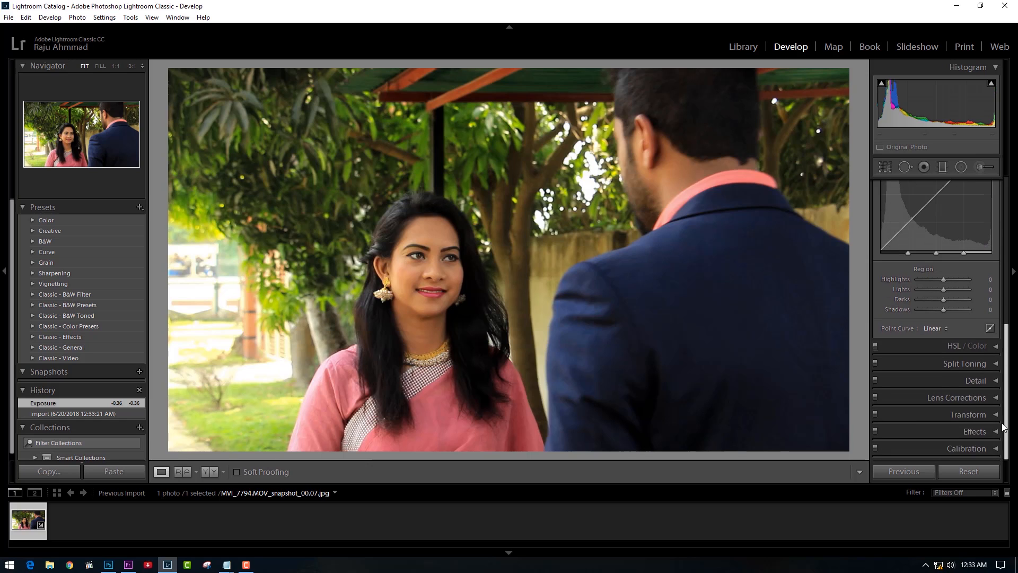
- Show the HSL color adjustments for all colors and set green hue to -100, saturation to +38 and luminance to -16
click(975, 347)
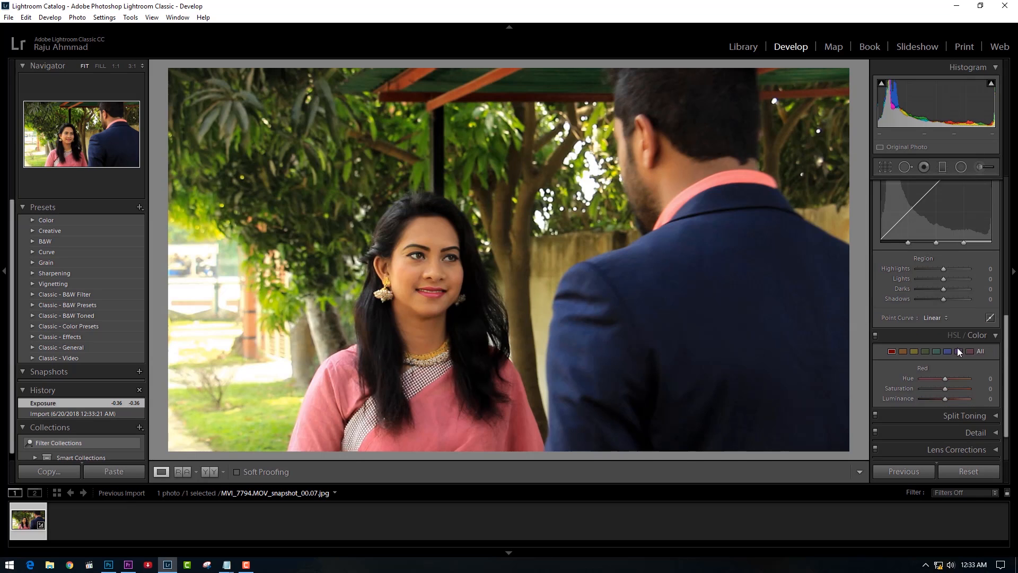
click(980, 350)
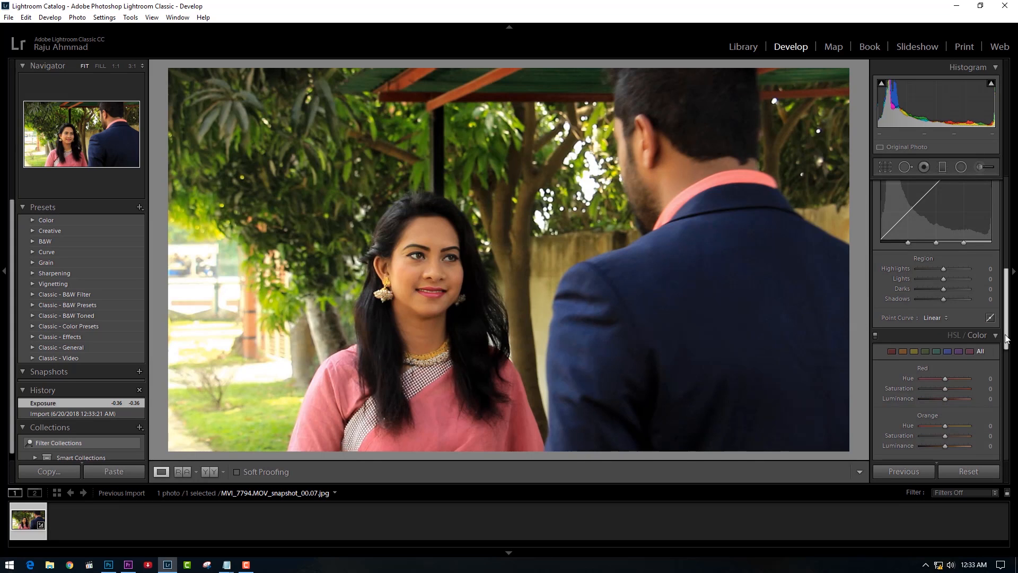
scroll(1000, 393, down, 3)
scroll(1001, 401, up, 4)
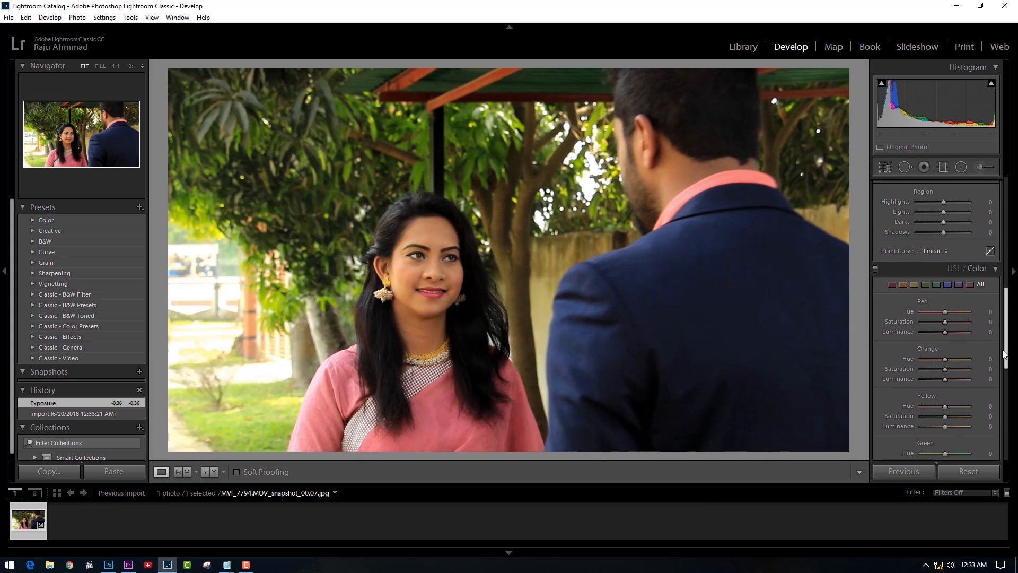
click(996, 67)
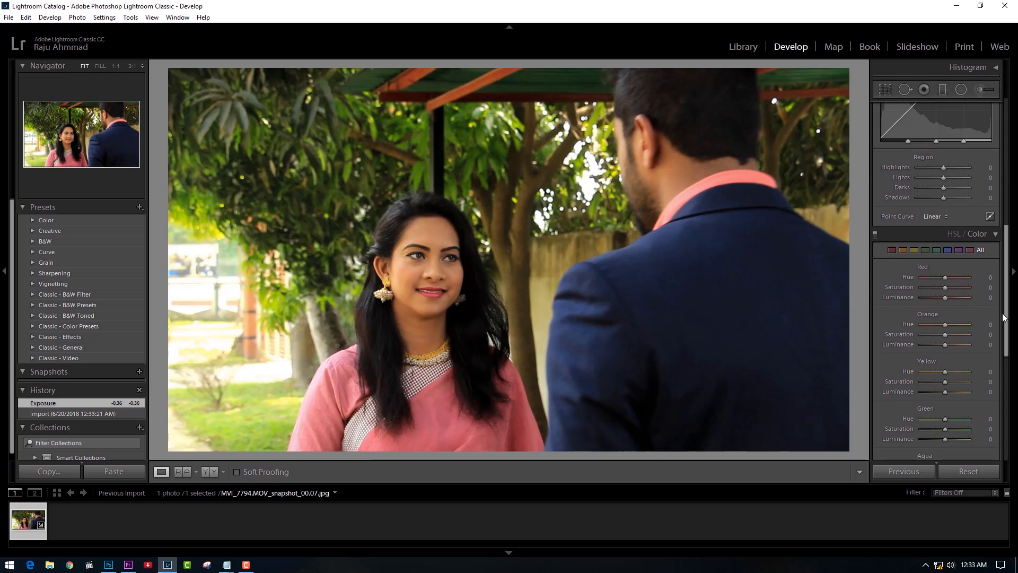
scroll(1010, 333, down, 1)
drag(1009, 337, 1010, 338)
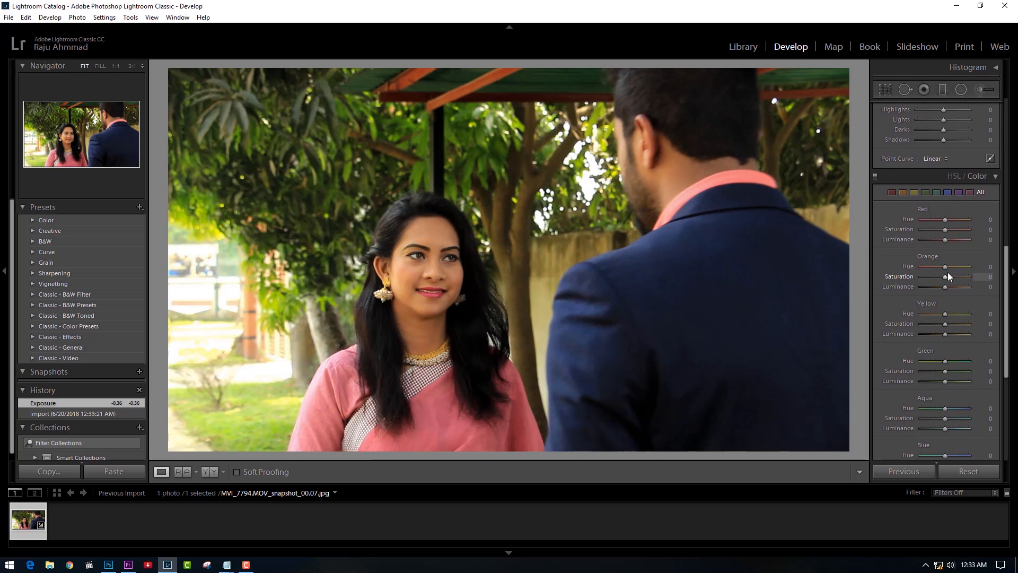
drag(945, 361, 939, 382)
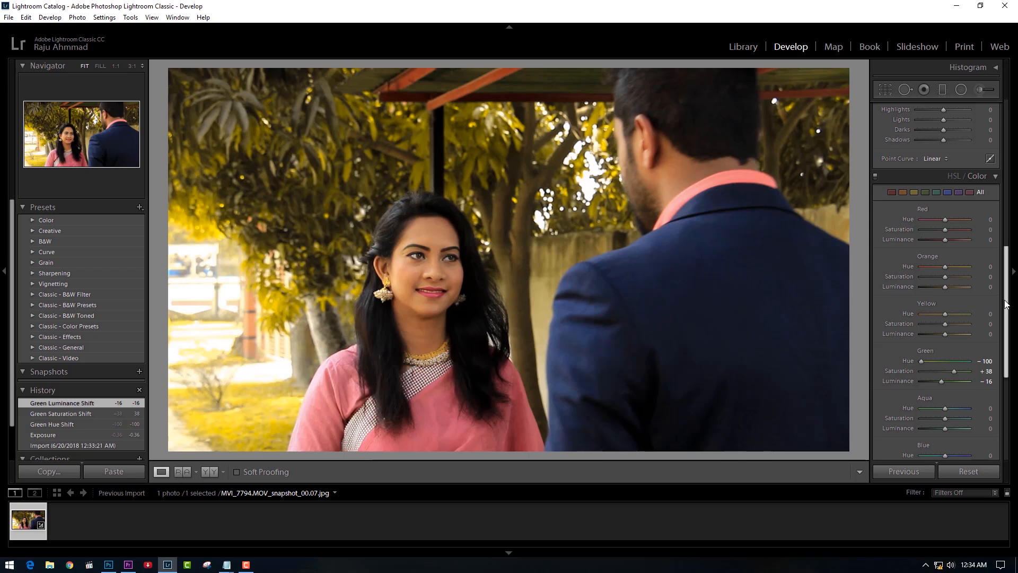
- Set blue hue to +53, saturation to +73 and luminance to -9, and purple hue to -71 and saturation to +18
drag(1005, 293, 1002, 349)
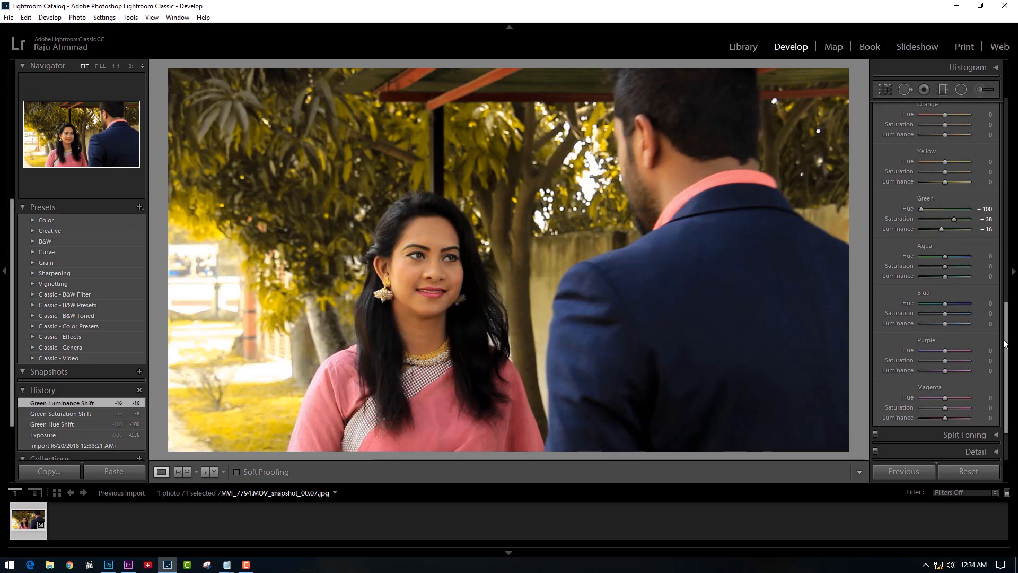
drag(1007, 352, 1006, 380)
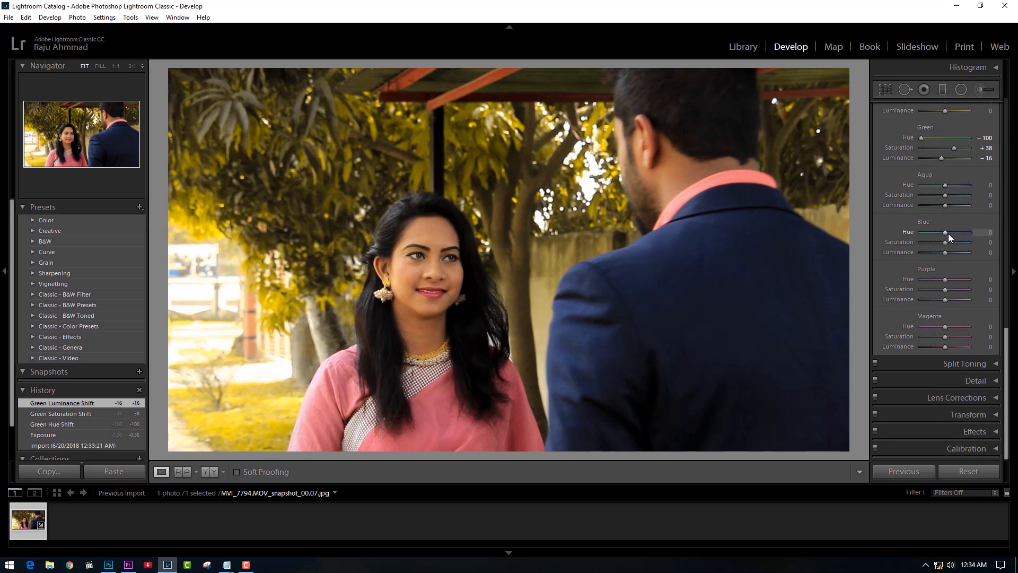
drag(946, 234, 950, 291)
drag(1006, 364, 1005, 275)
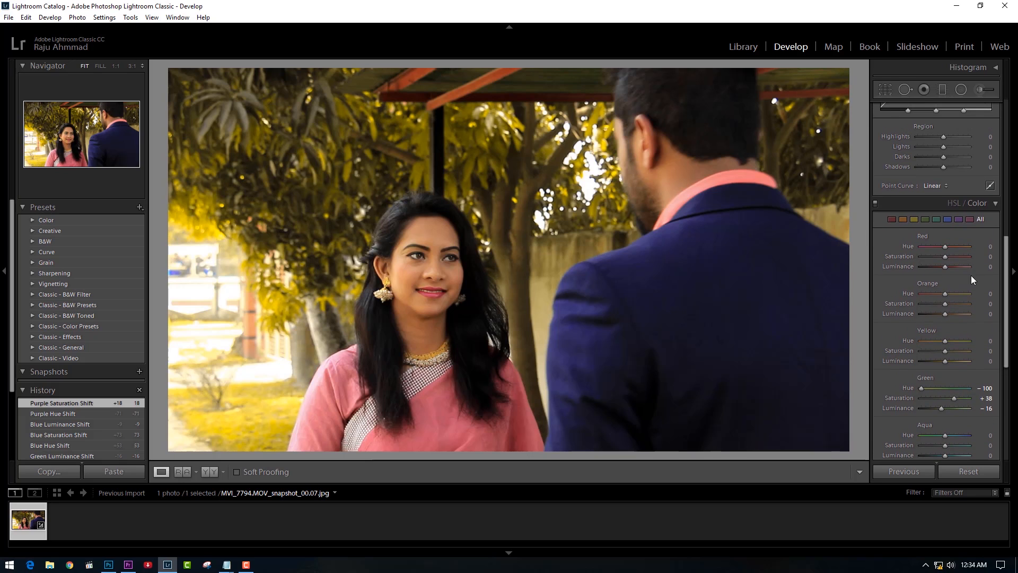
- Set the red hue to -29 and review the photo's develop settings
mouse_move(944, 247)
mouse_down()
mouse_move(933, 247)
mouse_move(958, 244)
mouse_move(939, 247)
mouse_up()
drag(1005, 300, 995, 424)
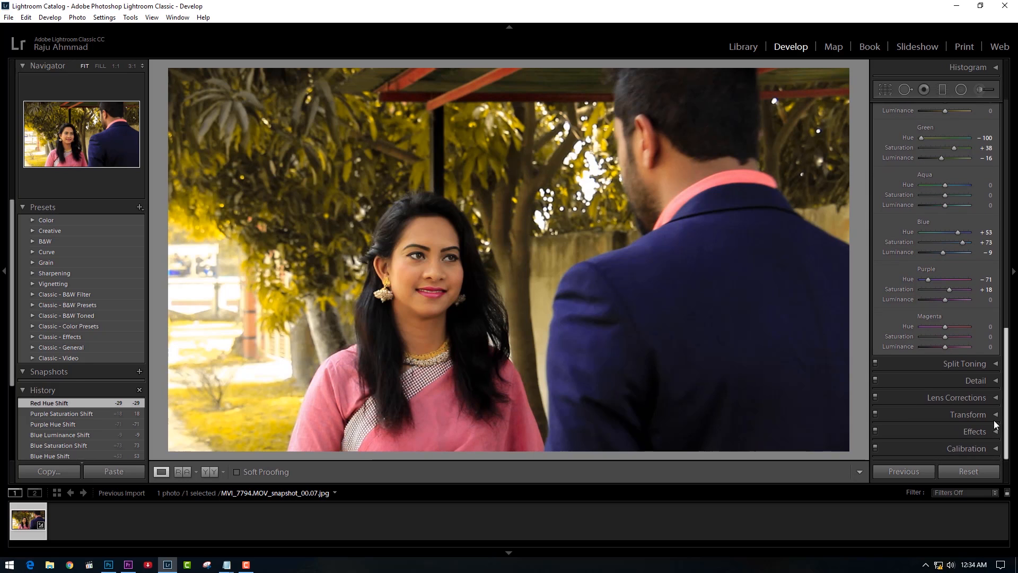
drag(1006, 346, 1006, 120)
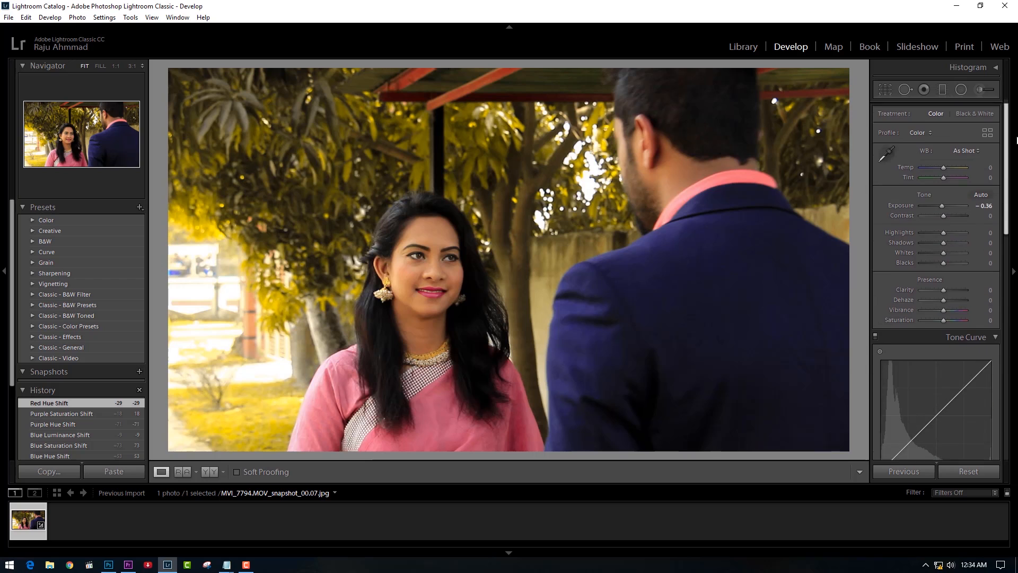
drag(1010, 224, 998, 446)
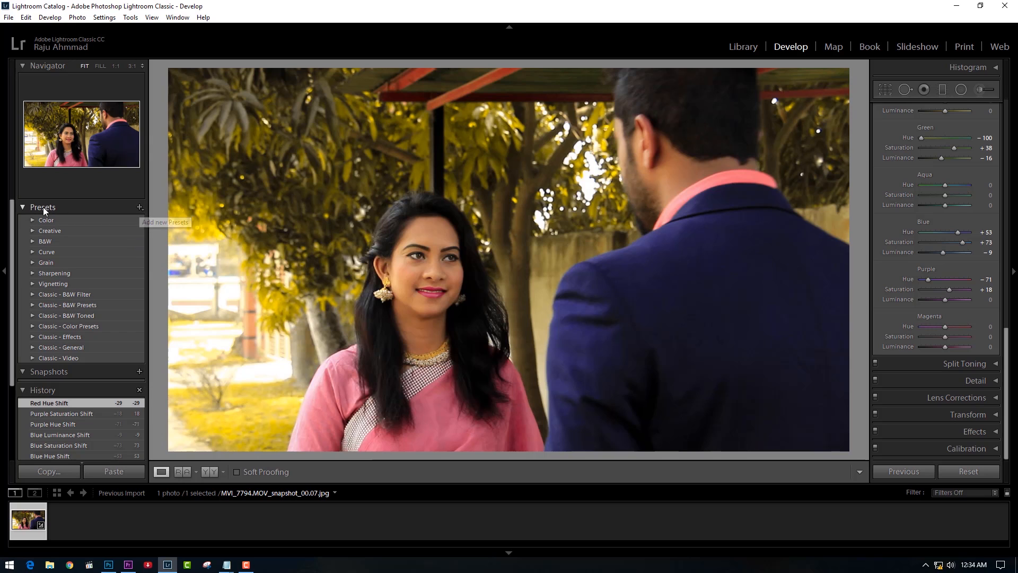
- Save the current adjustments as a develop preset named 01 in the User Presets group
click(139, 208)
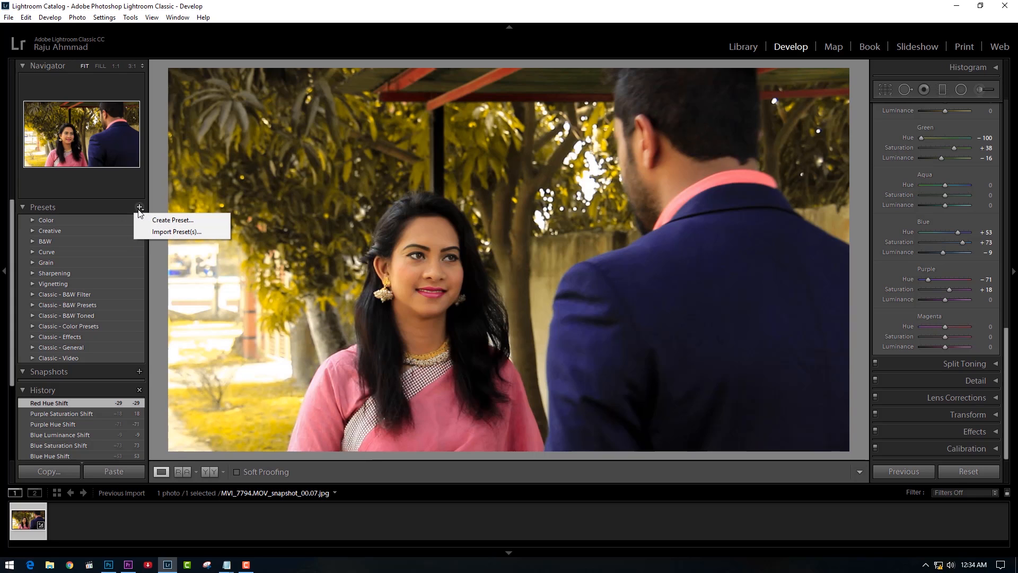
click(201, 223)
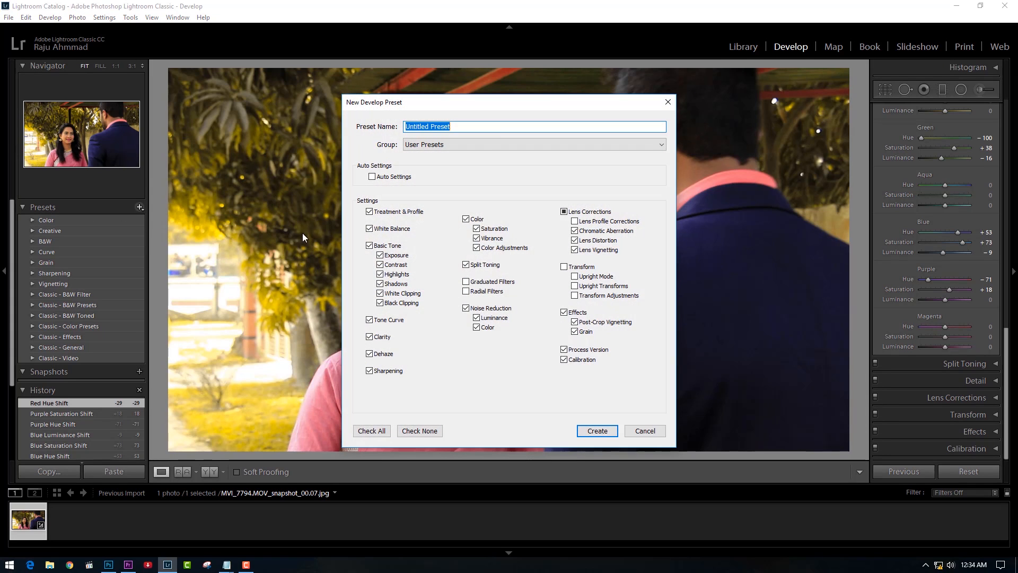
text(01)
click(598, 431)
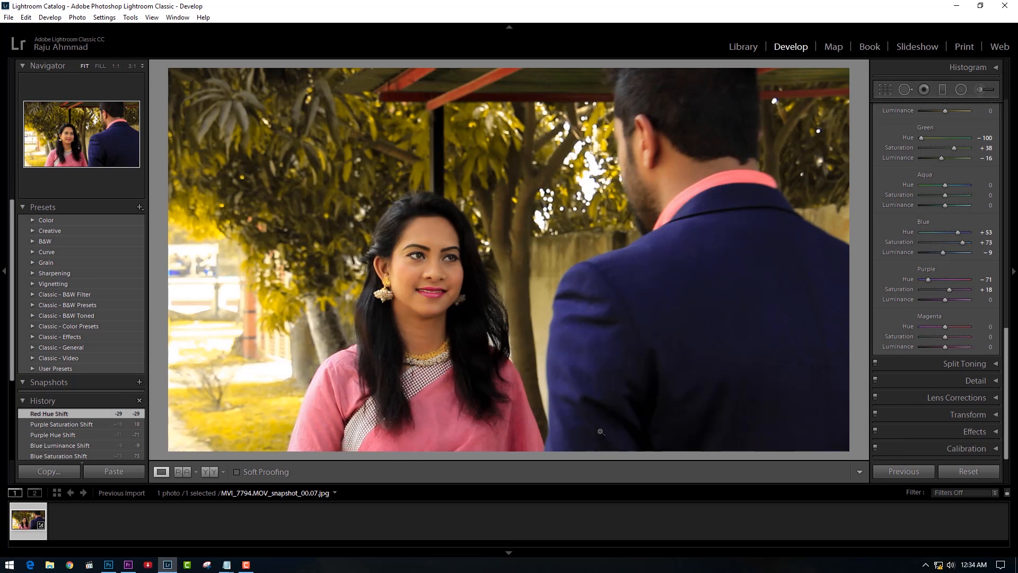
- Remove the snapshot photo from Lightroom without deleting it from disk
right_click(38, 530)
mouse_move(100, 468)
click(80, 497)
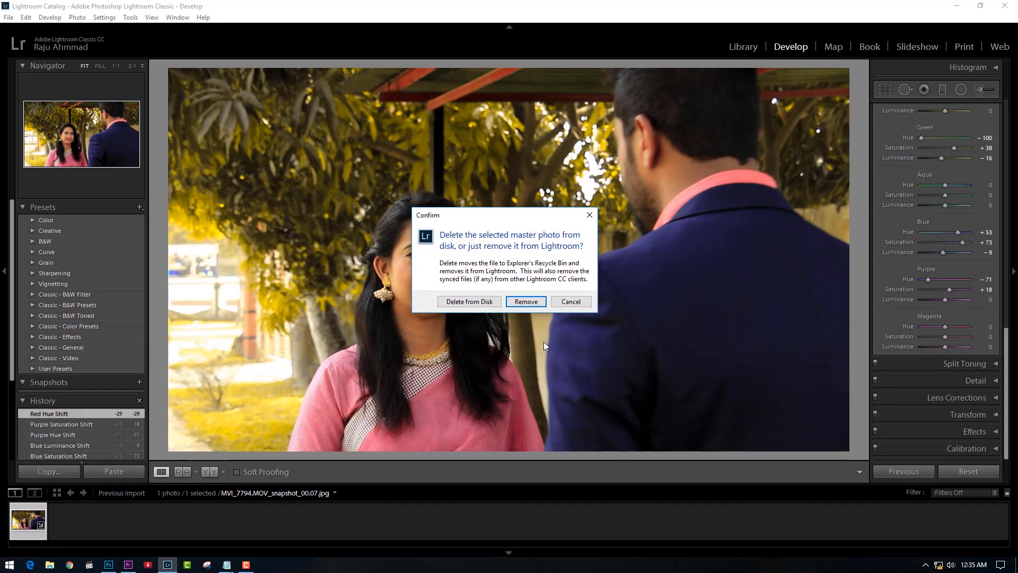
click(524, 298)
- Import only MVI_7794.MOV from the Desktop folder into the catalog and open the video in large view
click(8, 17)
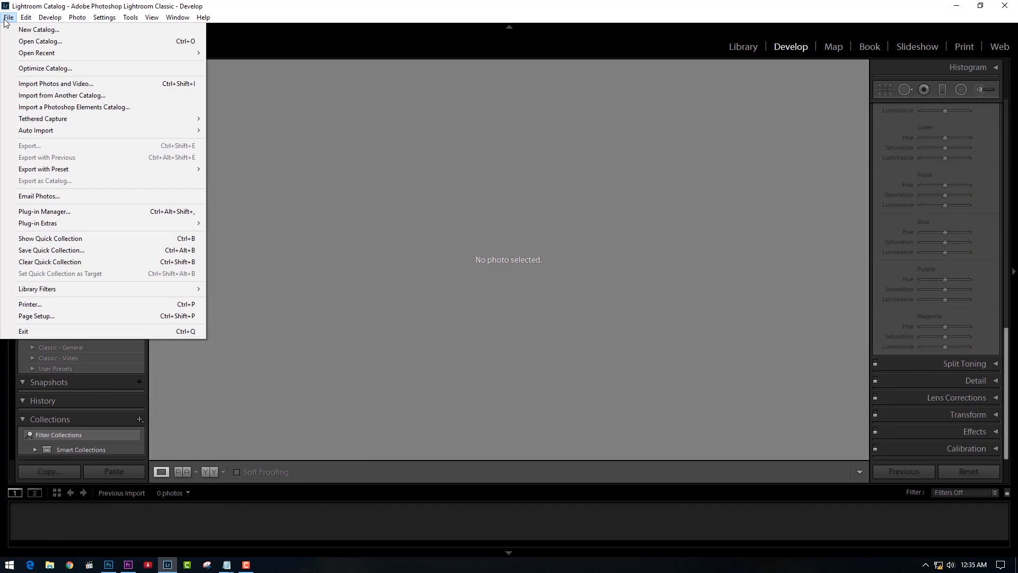
click(72, 86)
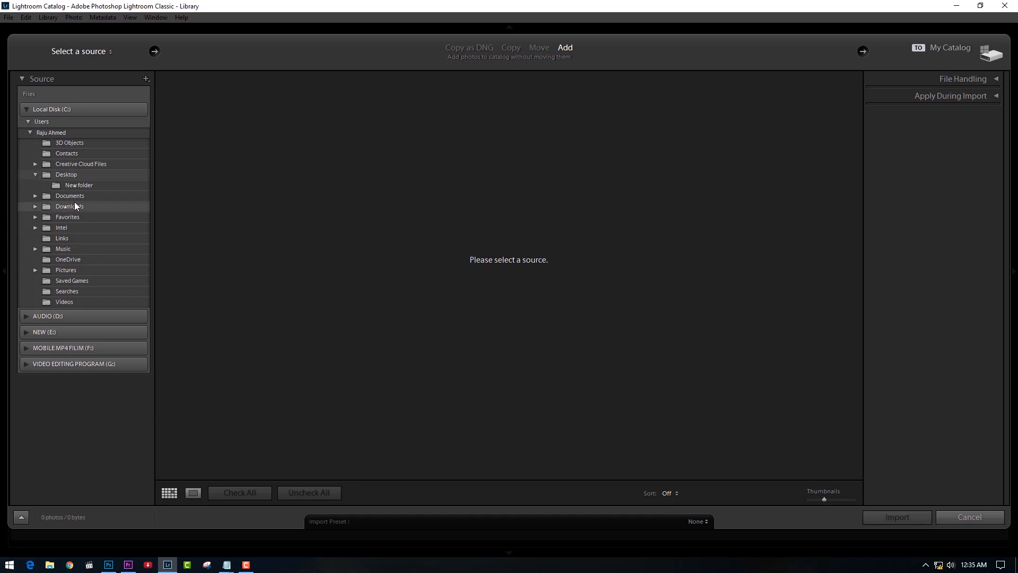
click(69, 176)
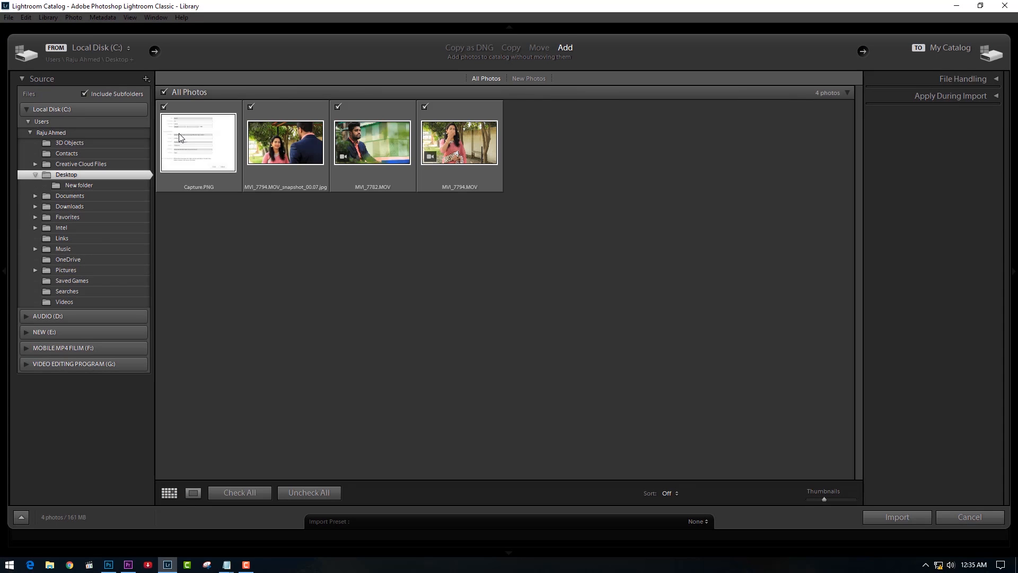
click(163, 92)
click(425, 107)
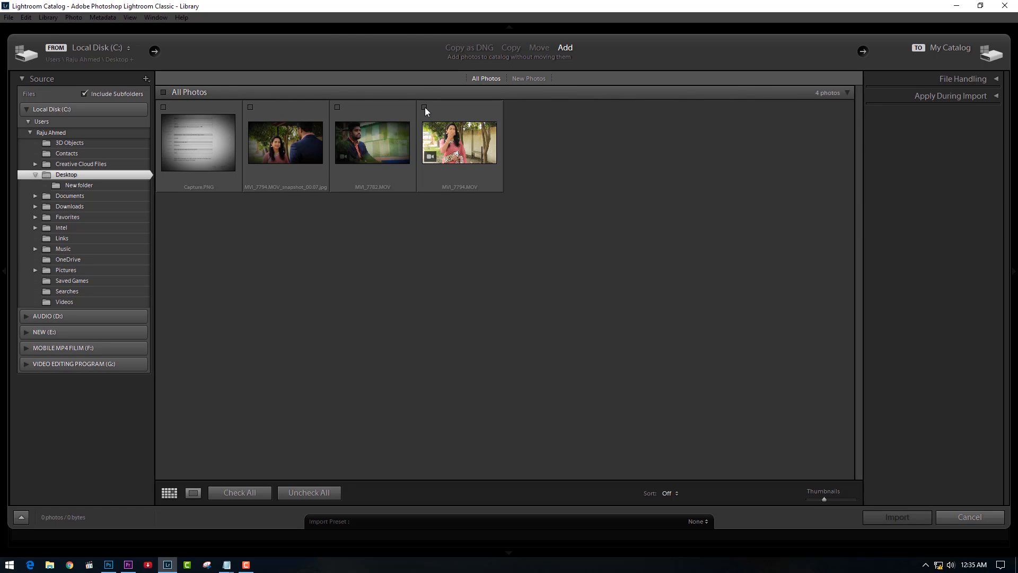
click(899, 519)
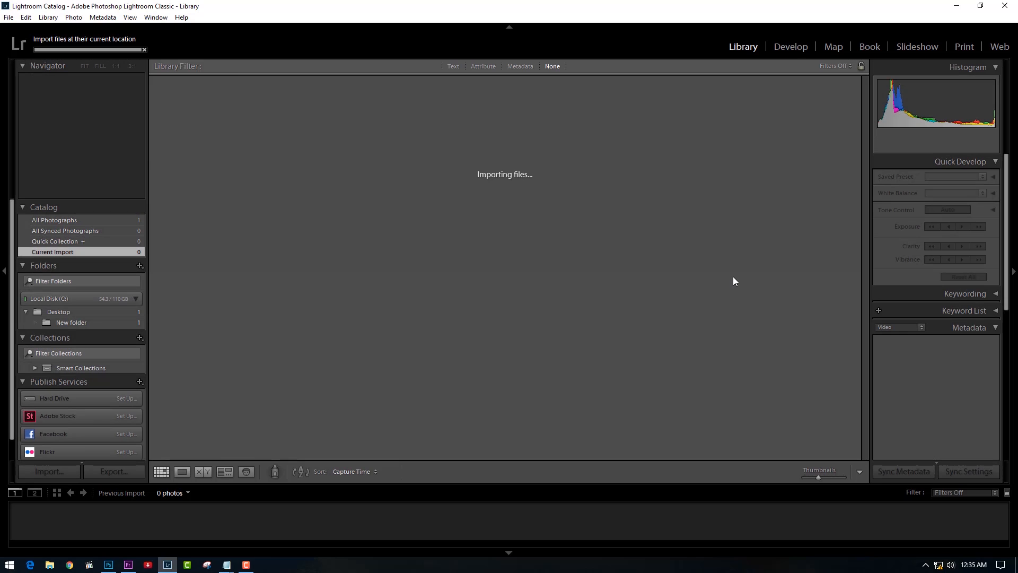
double_click(194, 123)
- Scrub the MVI_7794.MOV video to about 00:06, try to open it in Develop and return to the Library
mouse_move(389, 315)
drag(418, 444, 509, 450)
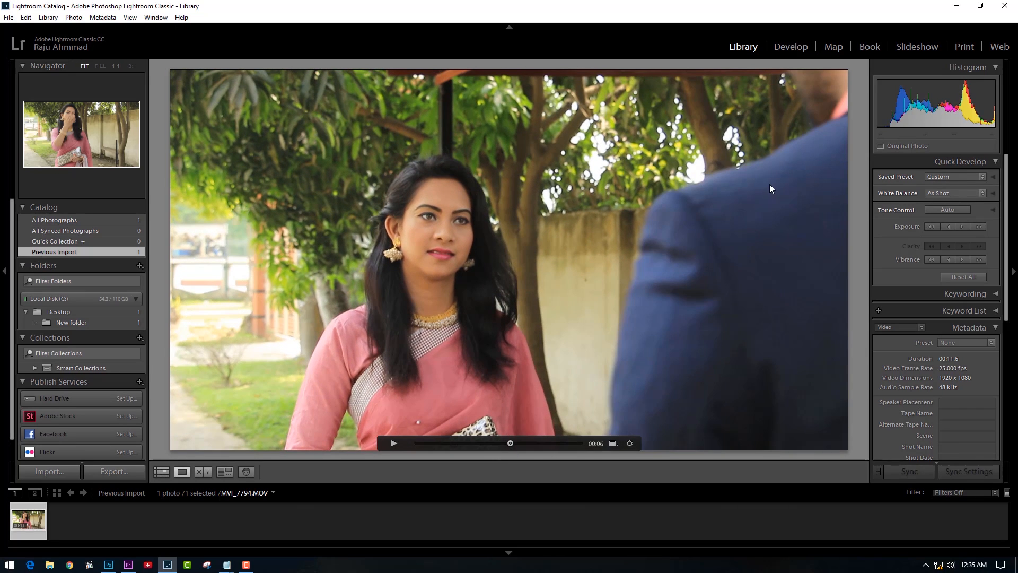
click(789, 47)
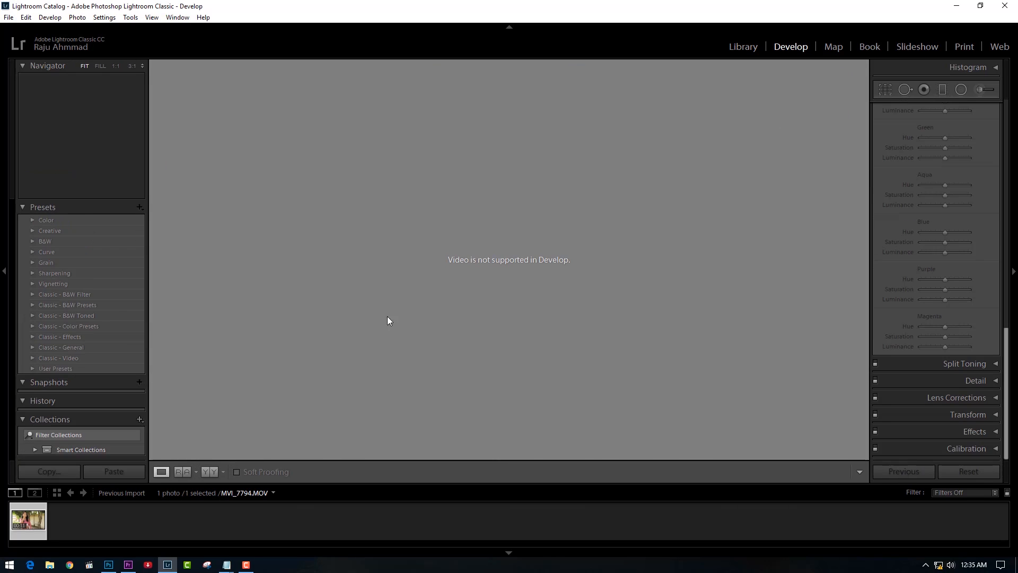
click(739, 47)
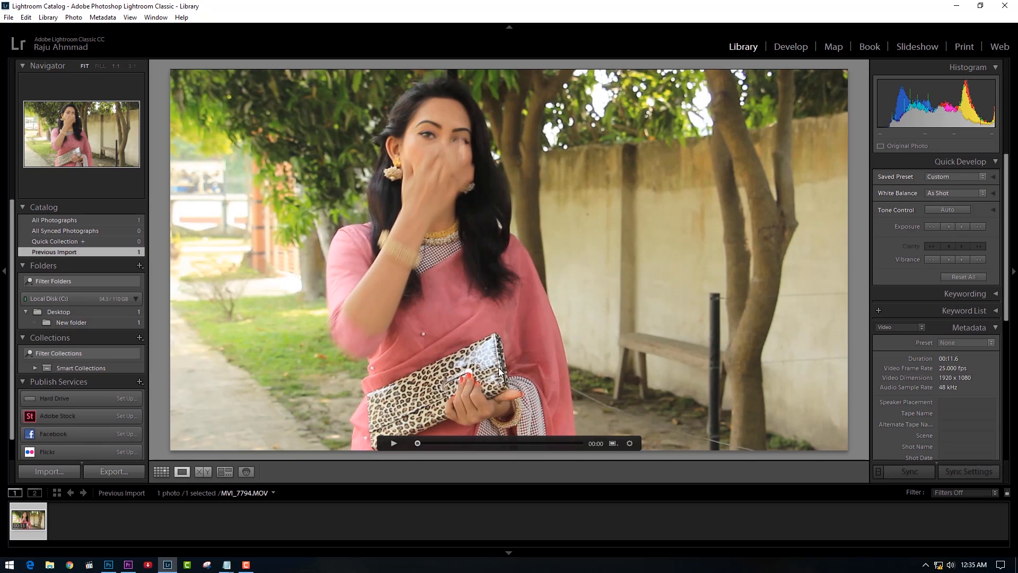
- Apply the user preset 01 to the MVI_7794.MOV video at about 00:06 and scrub to about 00:10 to preview the grade
drag(418, 442, 503, 444)
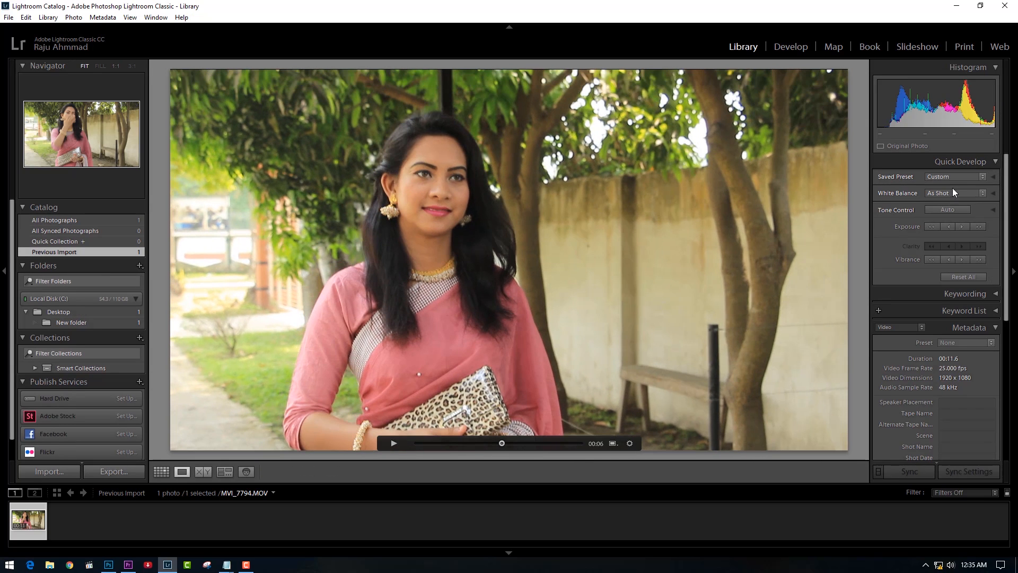
click(981, 176)
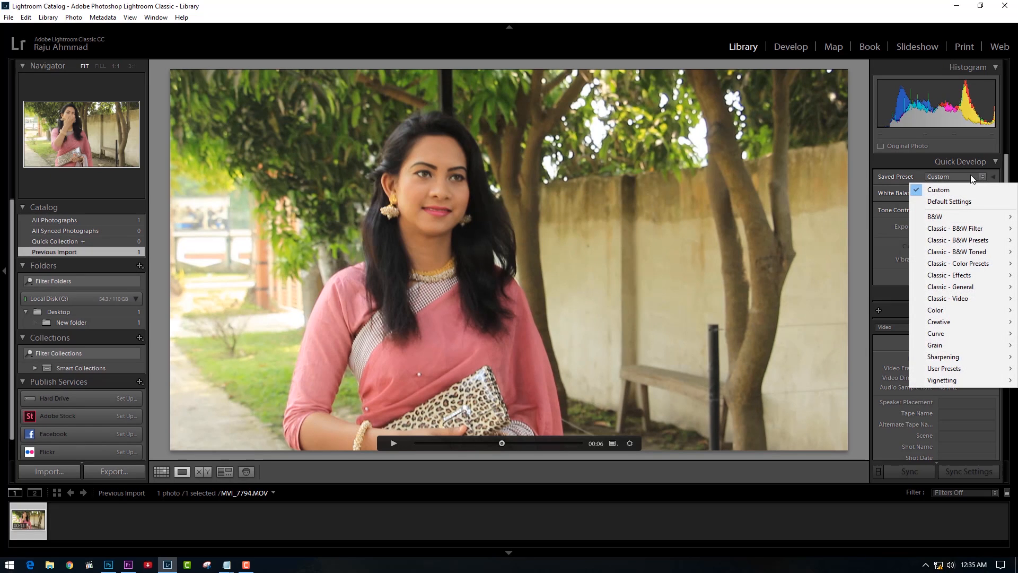
mouse_move(957, 333)
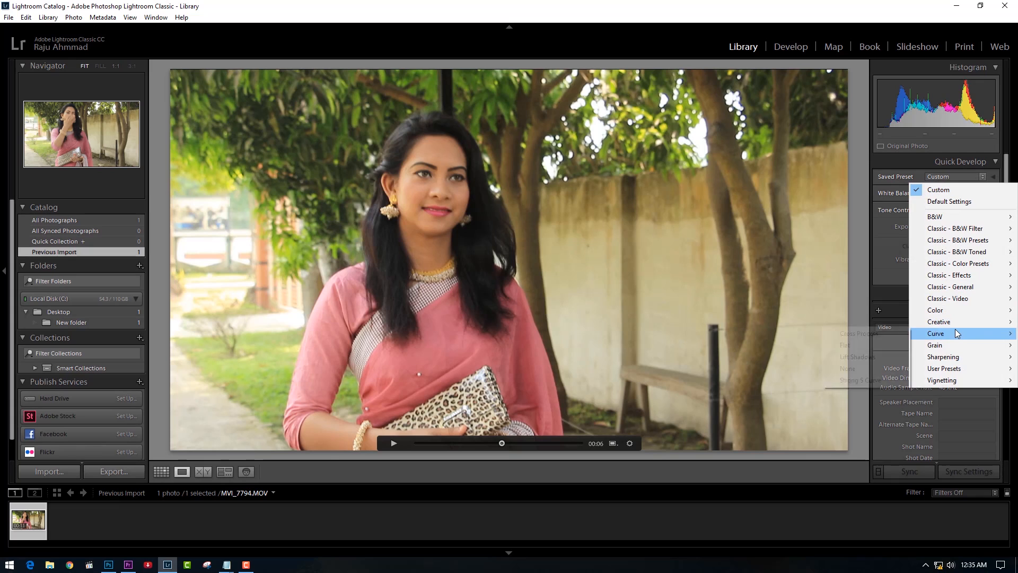
mouse_move(939, 370)
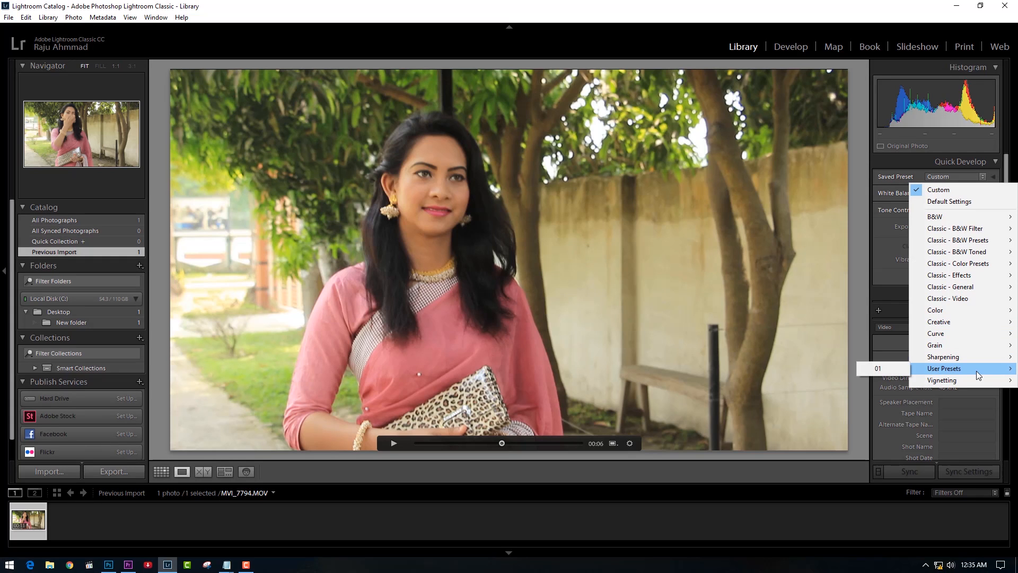
click(884, 368)
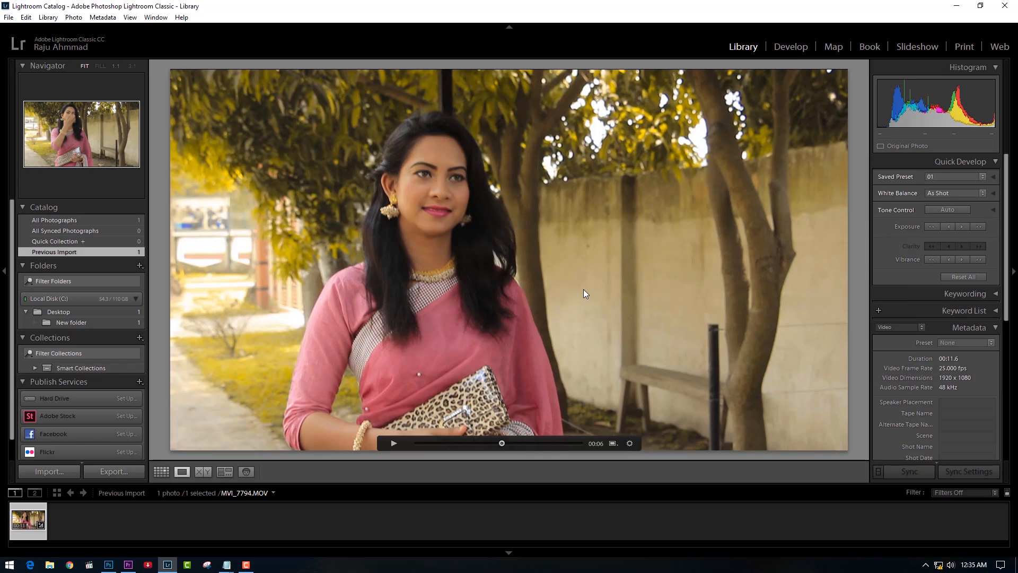
drag(498, 442, 565, 444)
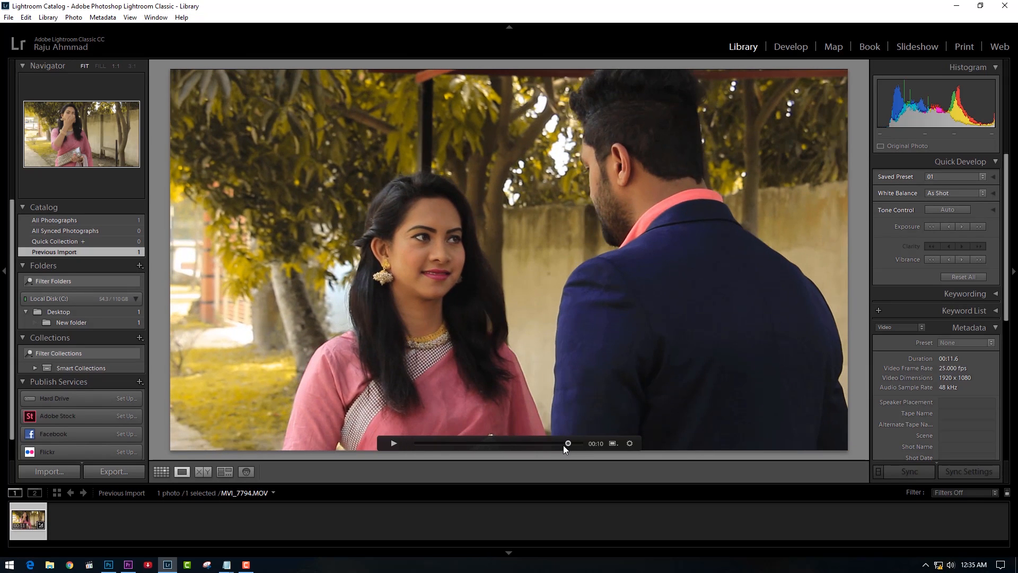
- Start exporting the graded video and choose New folder on the Desktop as the export folder
click(9, 17)
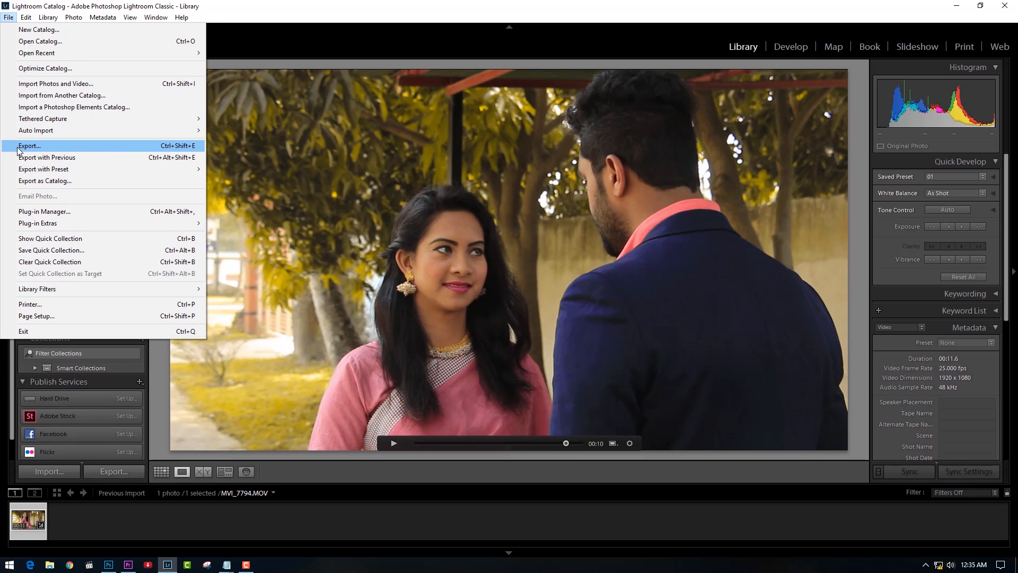
click(104, 149)
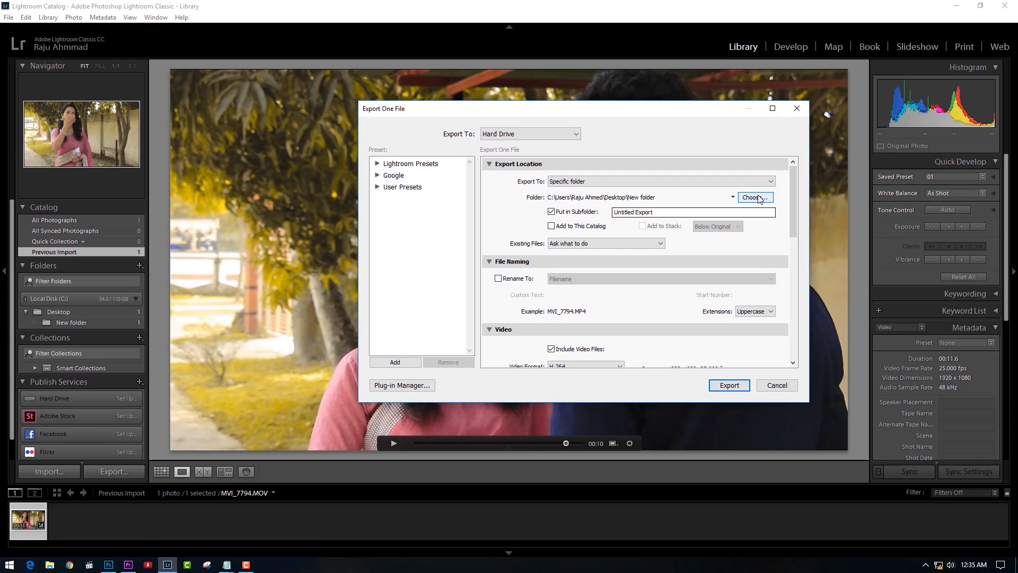
click(758, 199)
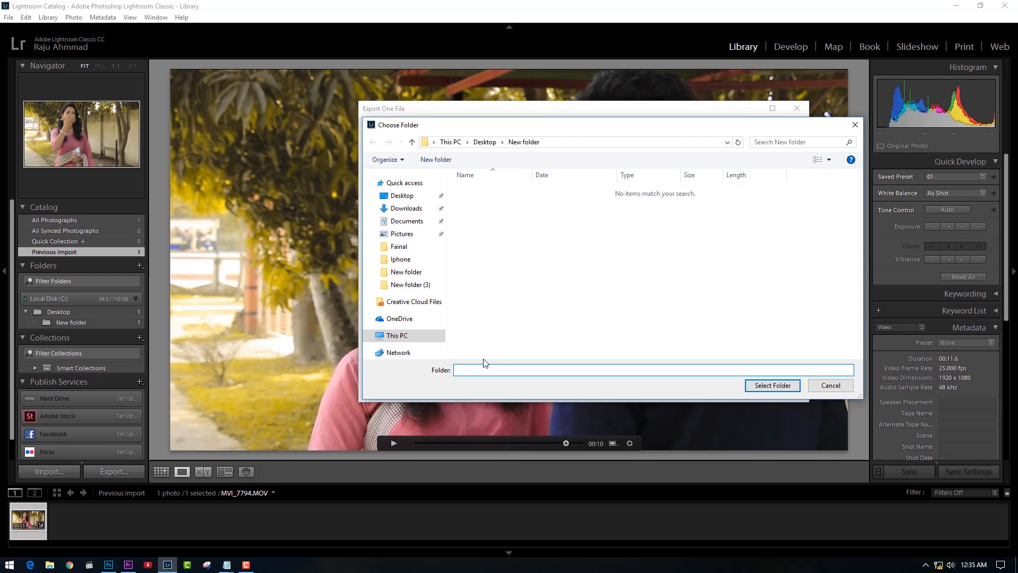
click(484, 143)
double_click(483, 208)
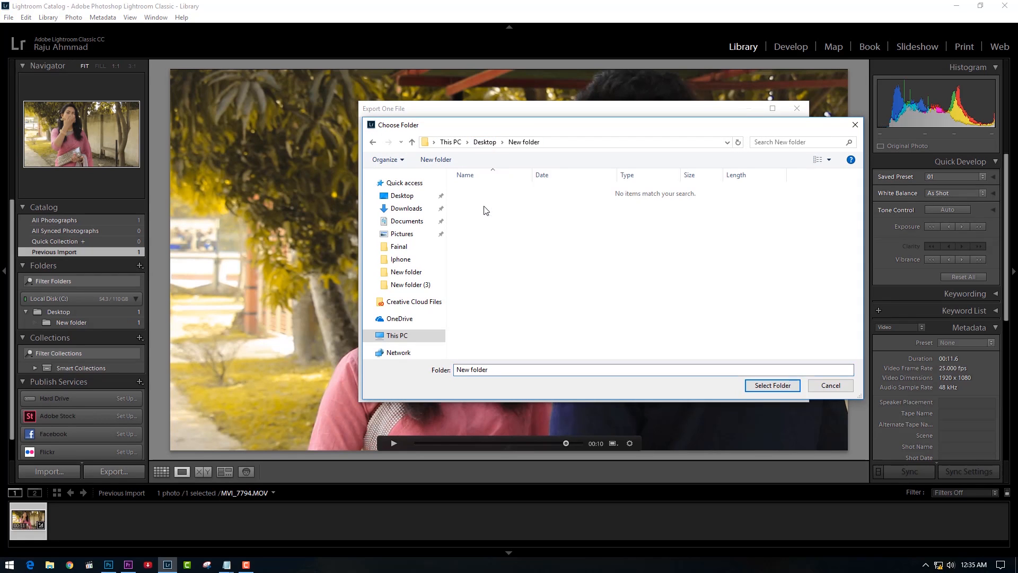
click(766, 387)
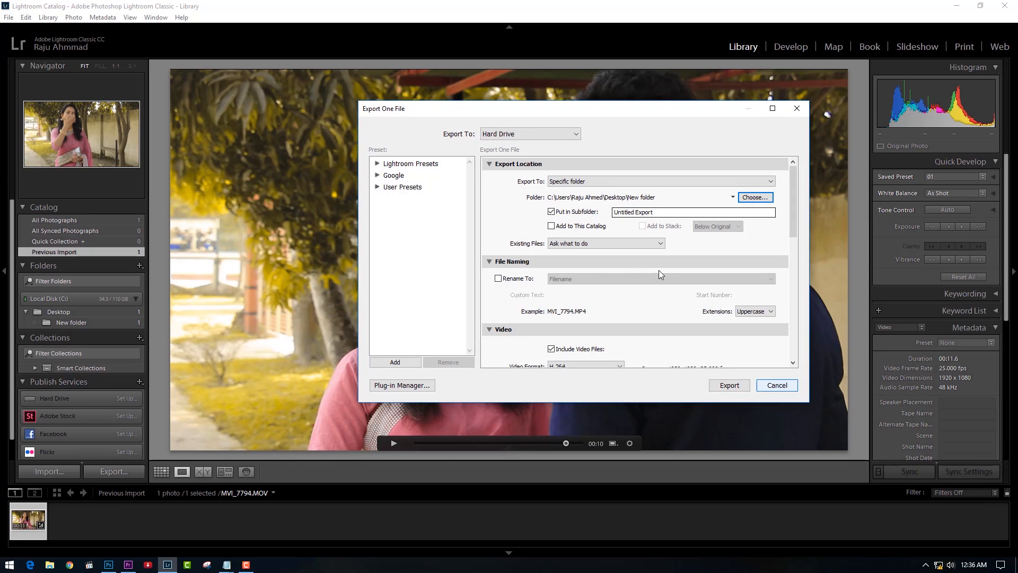
- Set the exported file's extension to Uppercase and its video format to H.264
drag(794, 199, 793, 230)
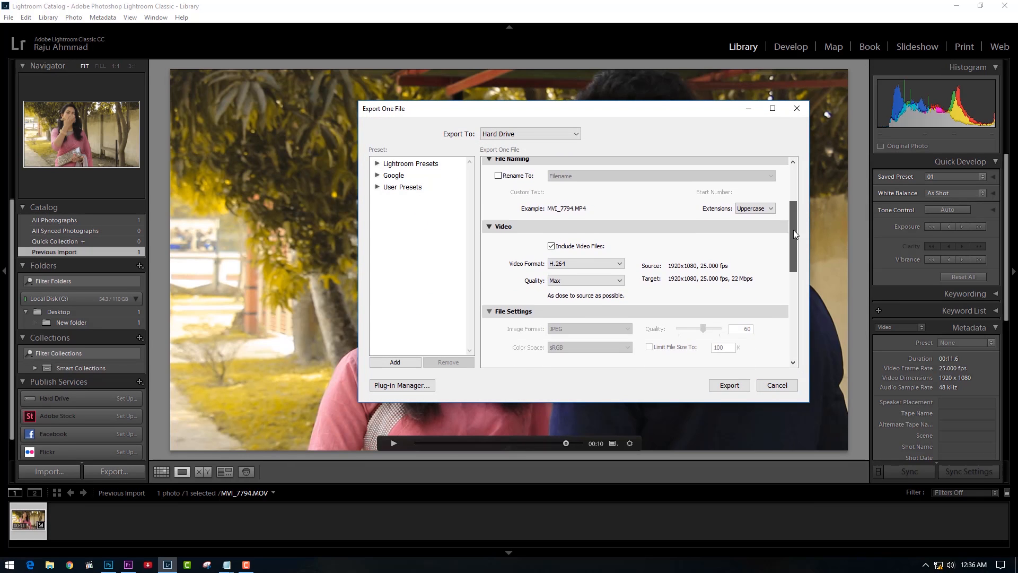
click(761, 208)
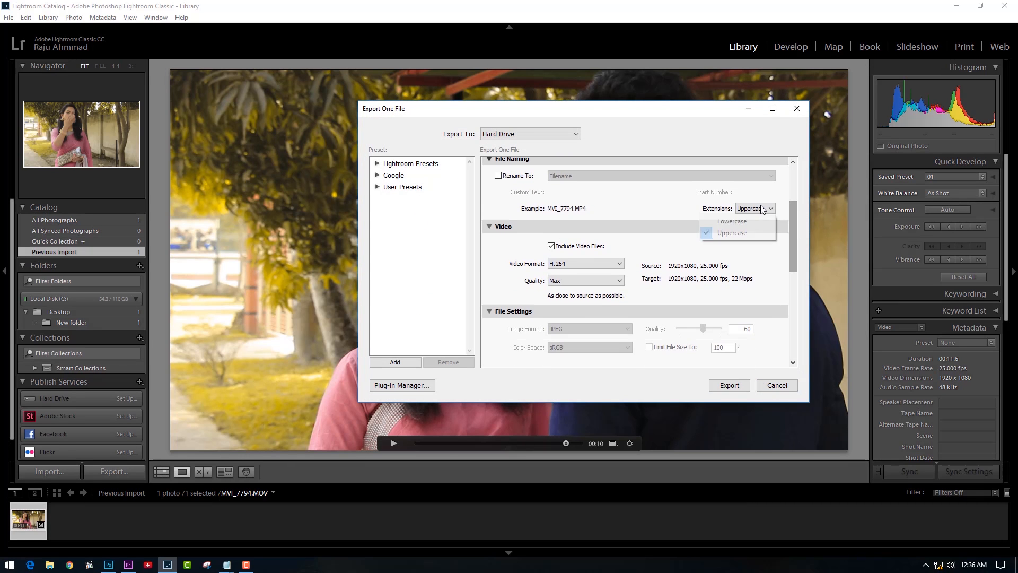
click(735, 233)
drag(793, 236, 795, 253)
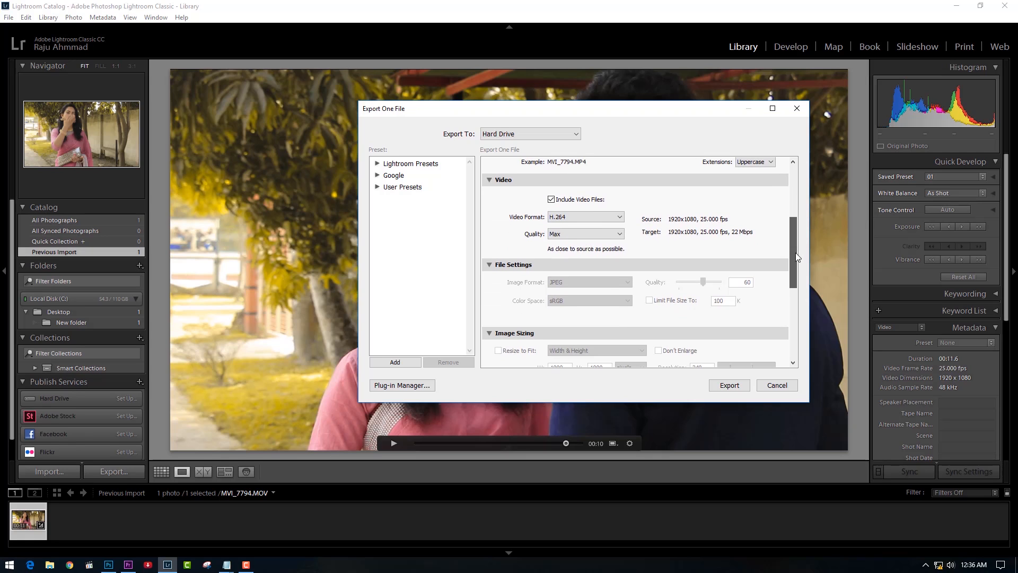
click(608, 216)
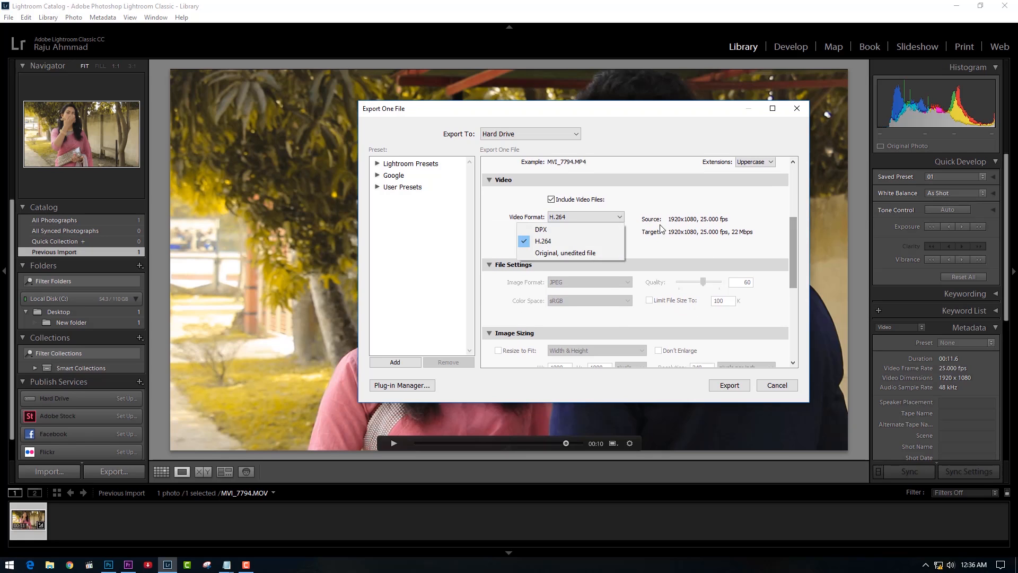
click(623, 242)
- Set the video quality to High, check the remaining export settings and export the video
click(619, 234)
click(678, 252)
click(618, 234)
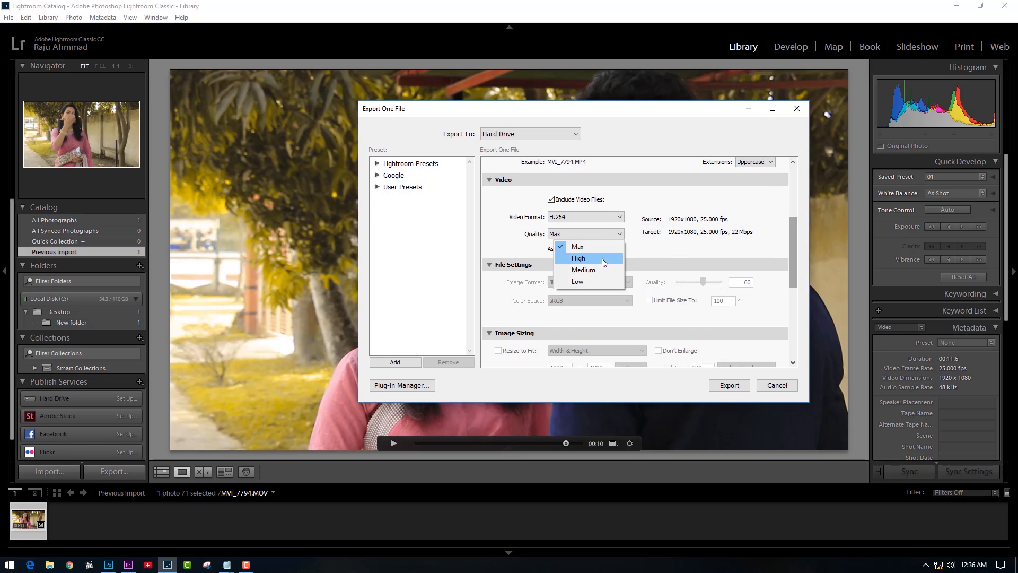
click(602, 259)
drag(792, 257, 791, 339)
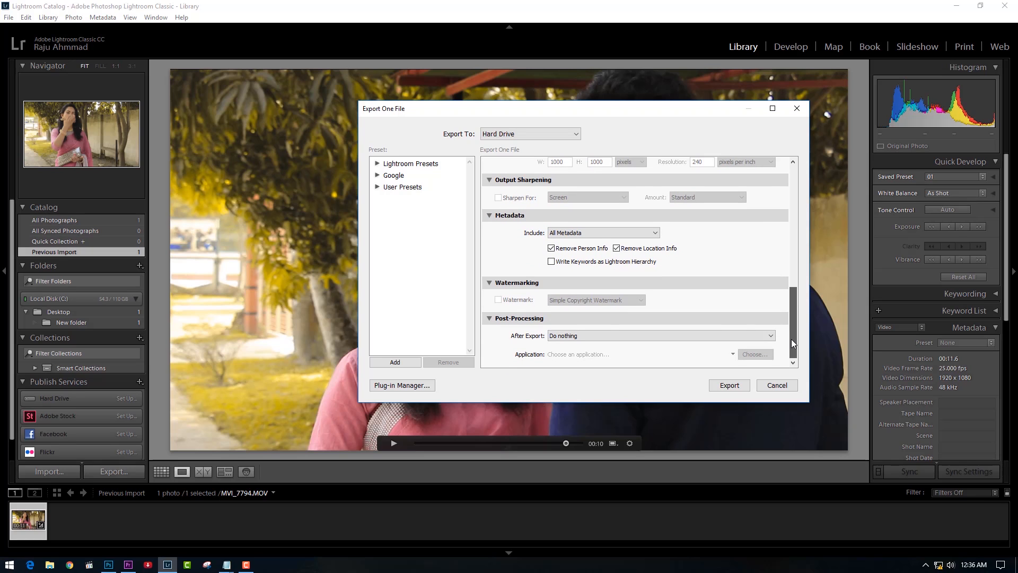
click(727, 389)
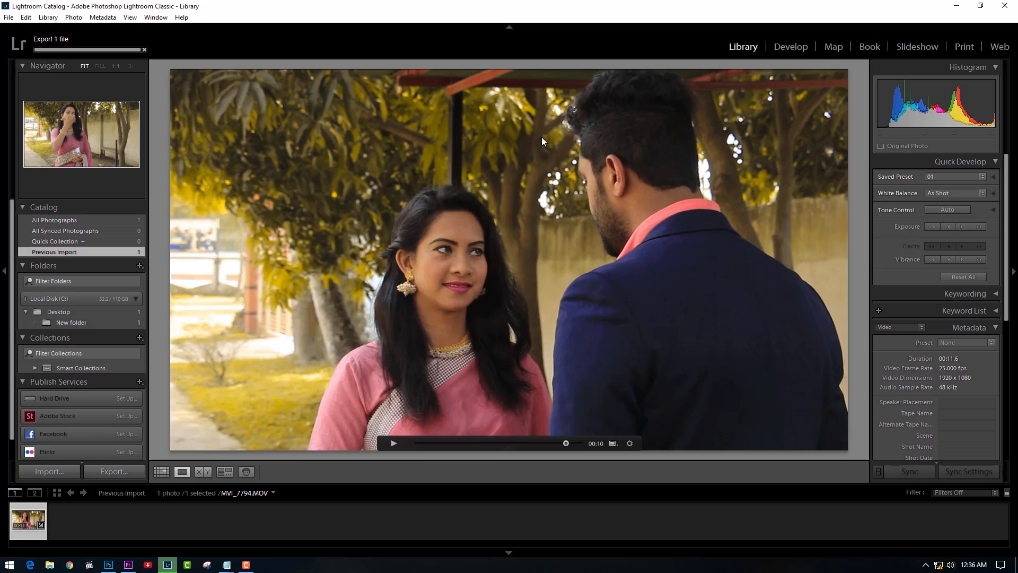
- Minimize the open applications and play the exported MVI_7794.mp4 from the Untitled Export subfolder of New folder on the desktop
click(957, 6)
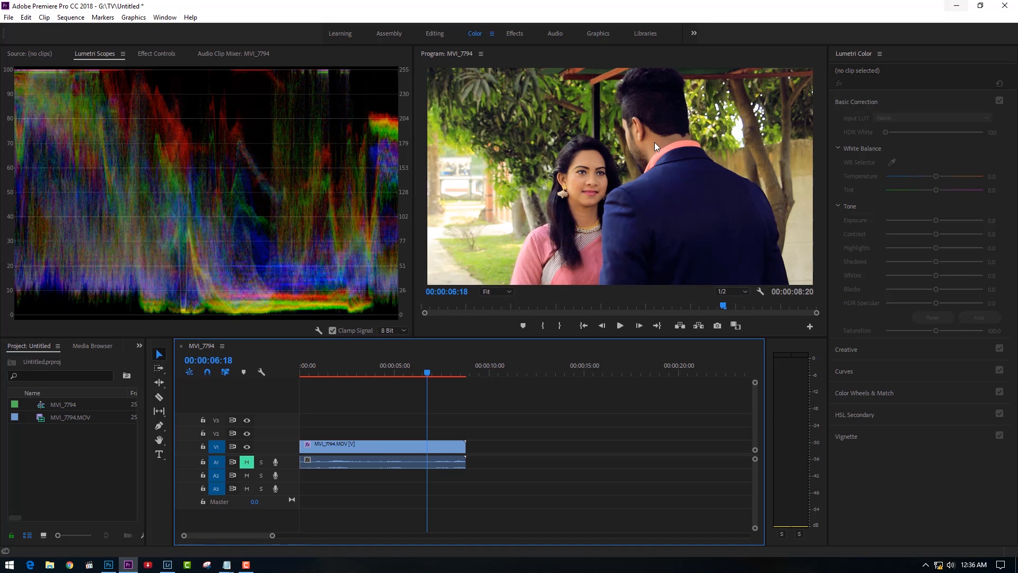
click(952, 6)
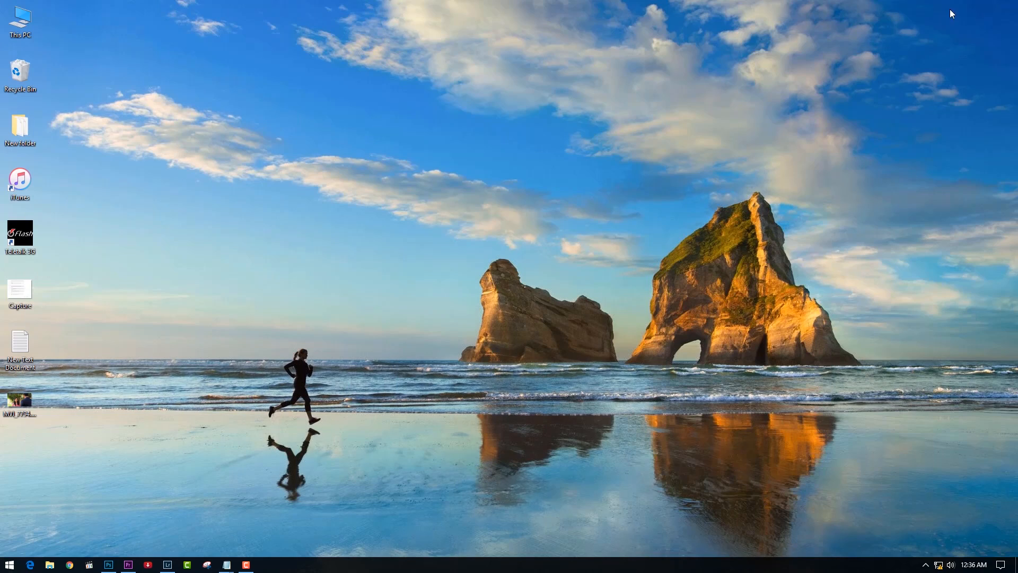
double_click(25, 122)
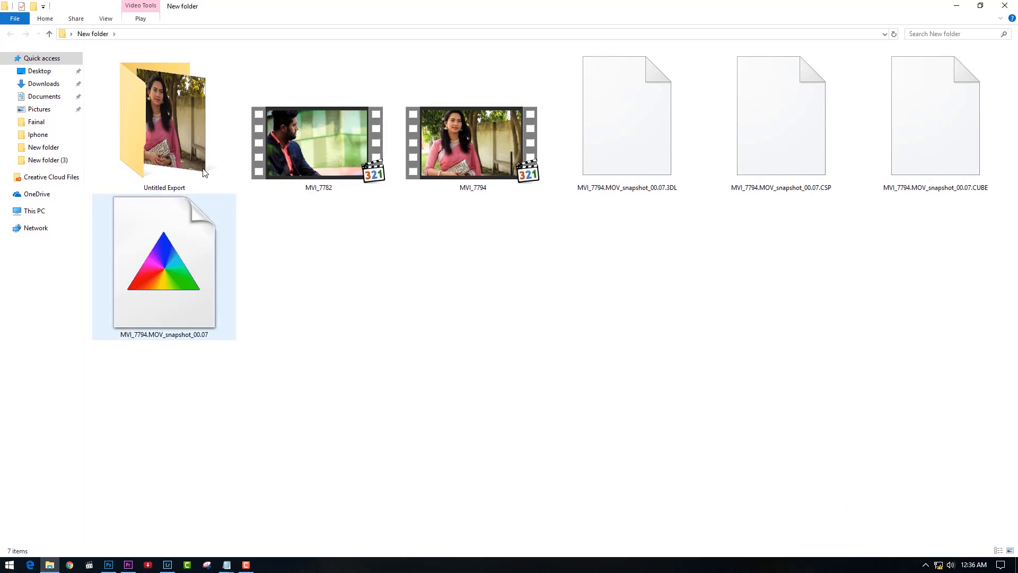
double_click(188, 111)
double_click(128, 66)
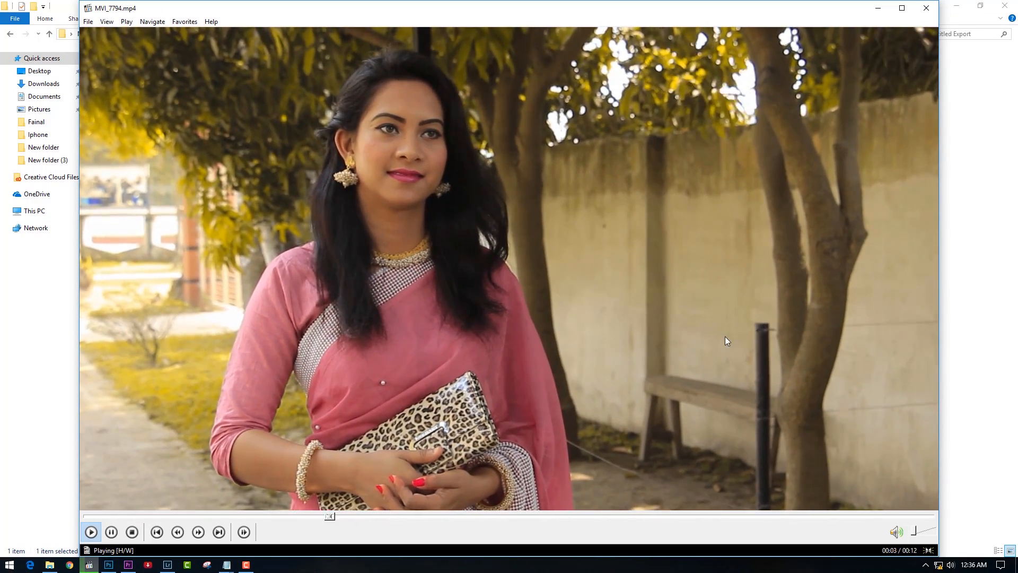
- Skip ahead through the exported MVI_7794.mp4 to check the grade, and close the video player
click(526, 516)
click(689, 515)
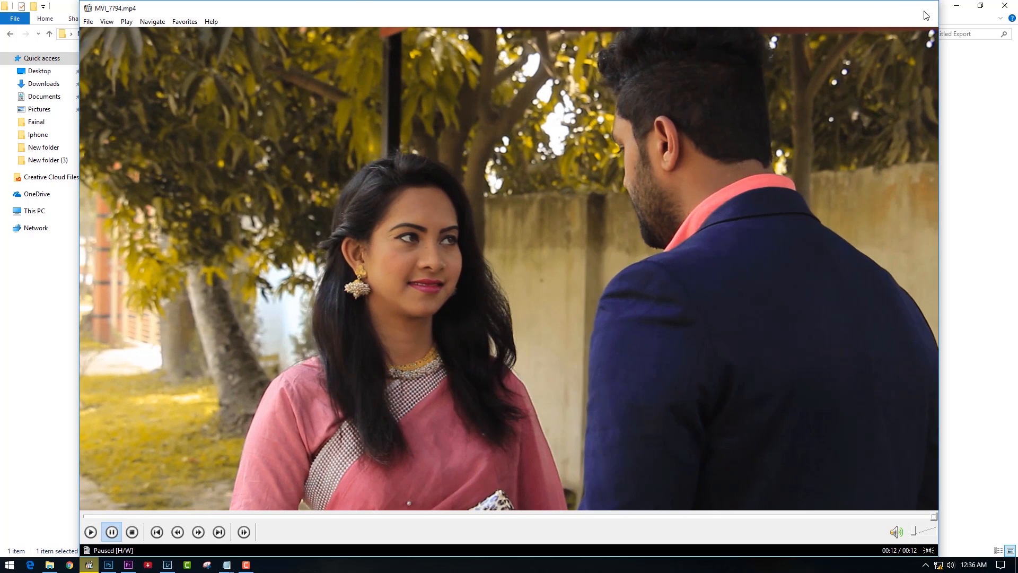
click(925, 15)
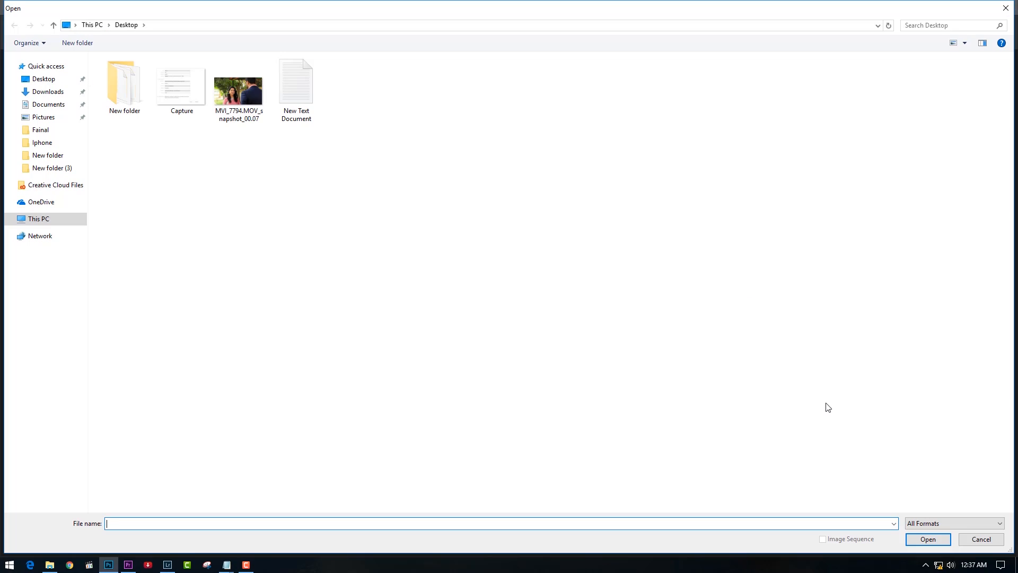